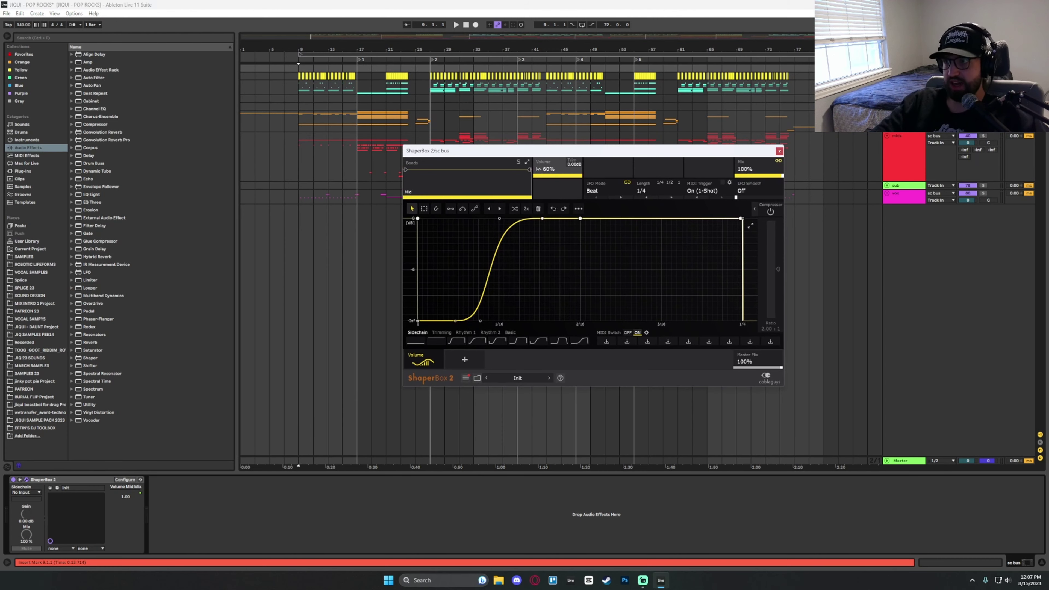
Unfold the sidechain trigger track and highlight its trigger pattern from bar 9 to bar 53.
left_click(886, 76)
left_click_drag(366, 94, 300, 88)
scroll(512, 185, "up", 2)
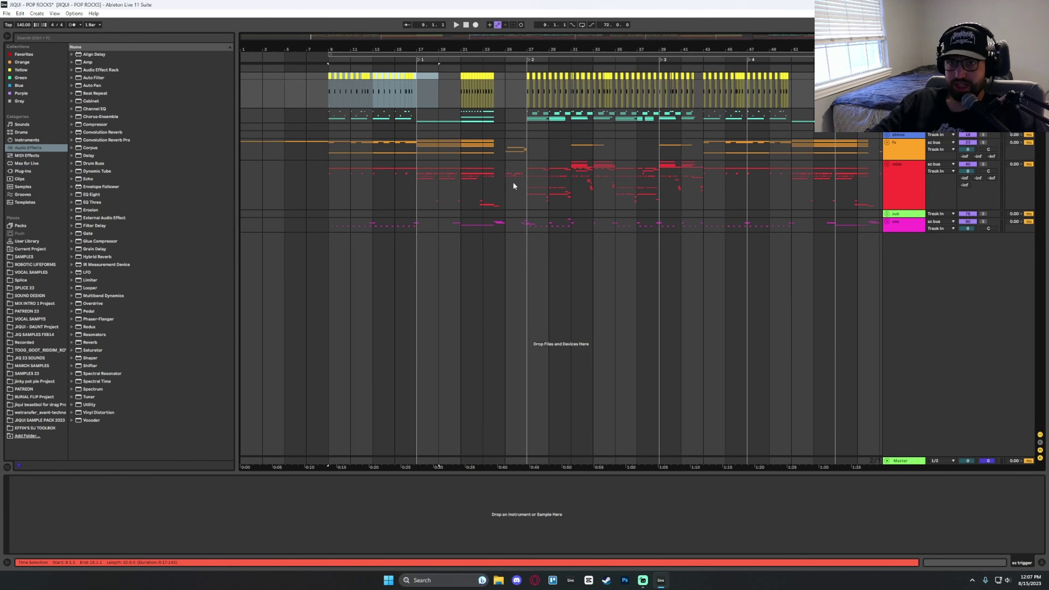
left_click_drag(807, 87, 328, 80)
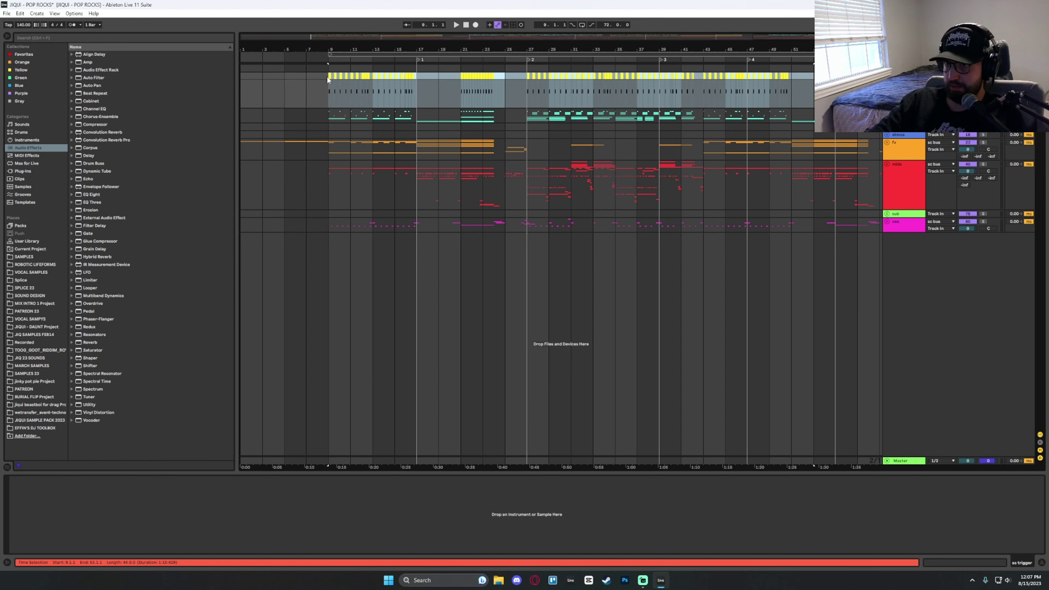
Unfold the drums group and unfreeze the BWB PROMIXED 2 KICK track.
left_click(886, 111)
scroll(886, 112, "down", 1)
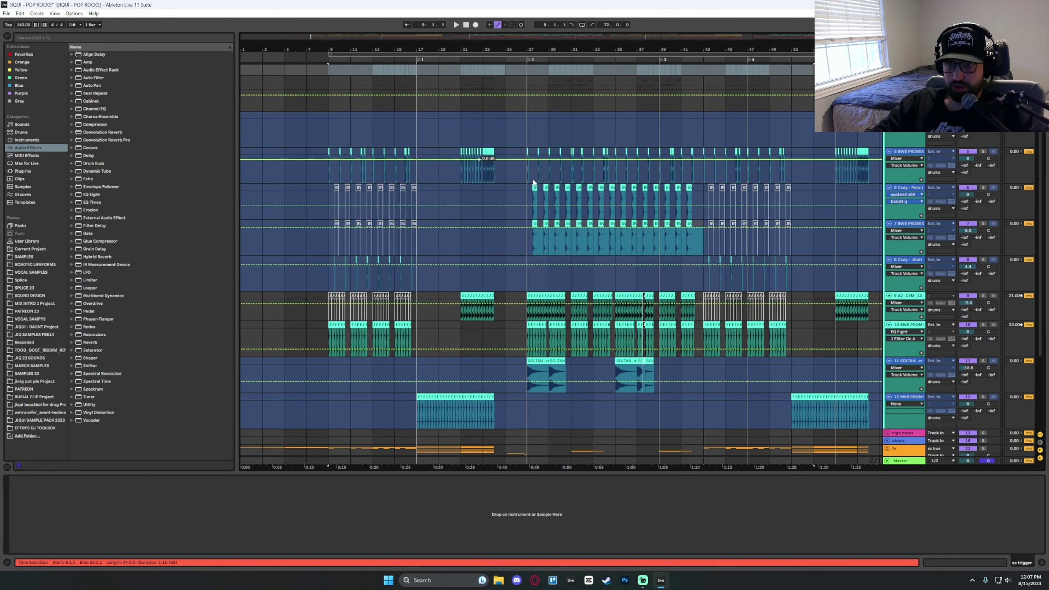
scroll(886, 112, "up", 1)
left_click(886, 112)
left_click(329, 120)
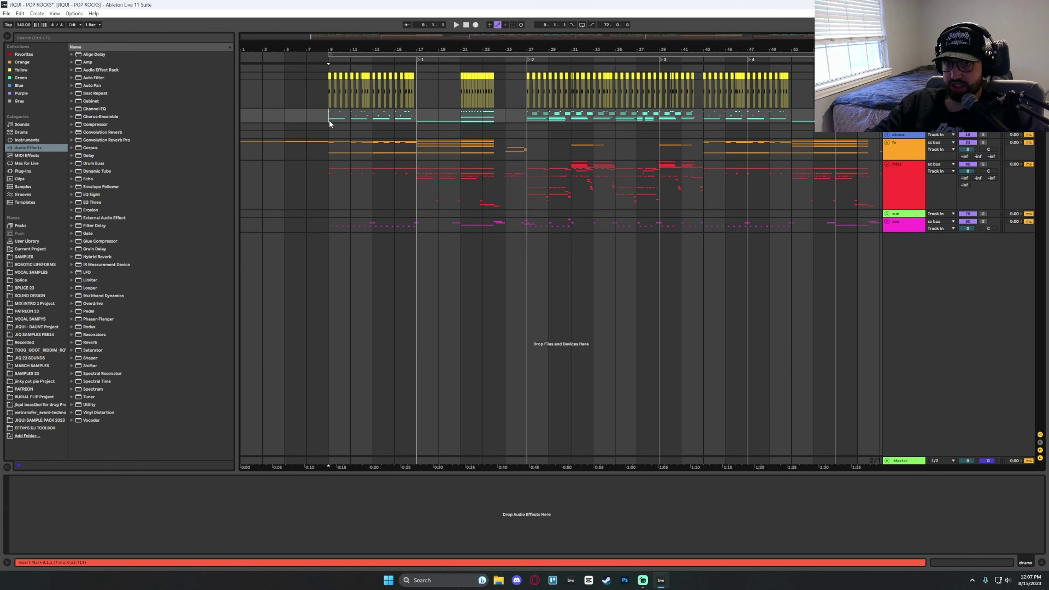
scroll(329, 120, "up", 3)
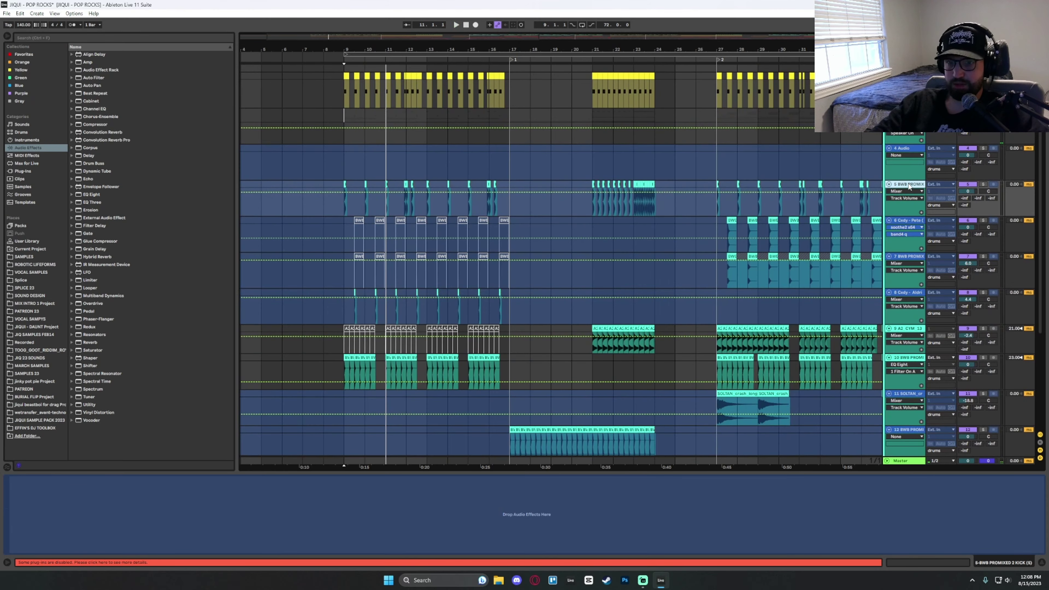
right_click(907, 183)
left_click(927, 223)
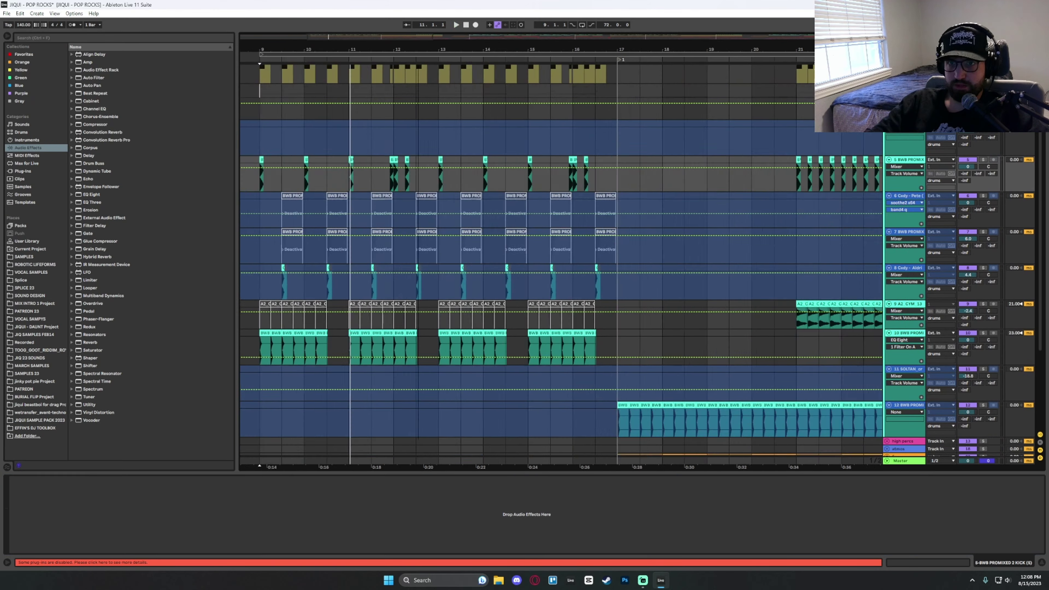
Solo the kick track and play it from bar 9.
scroll(466, 147, "up", 2)
left_click(448, 140)
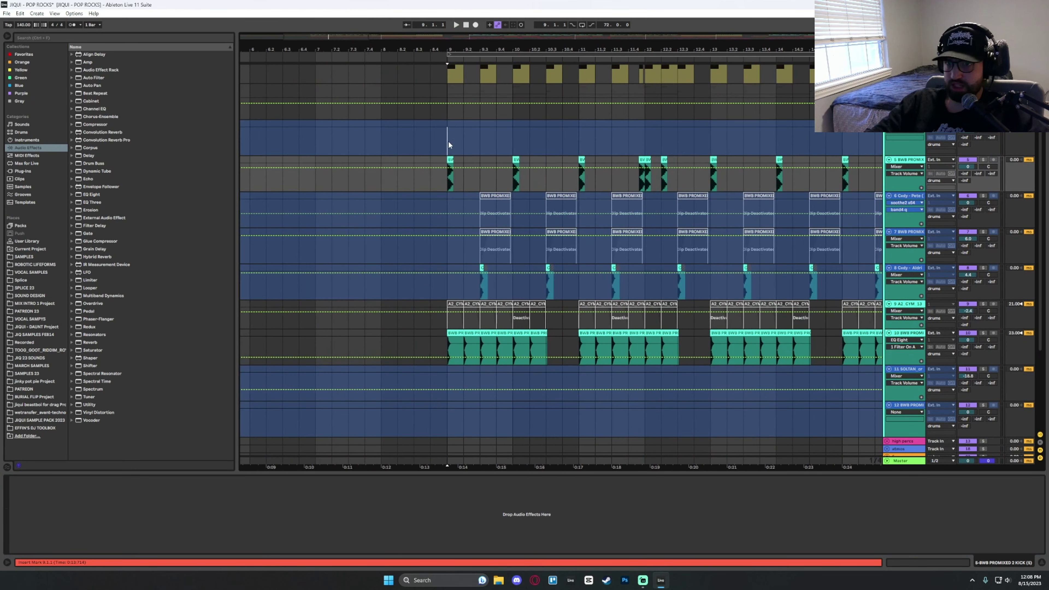
key("space")
left_click(983, 160)
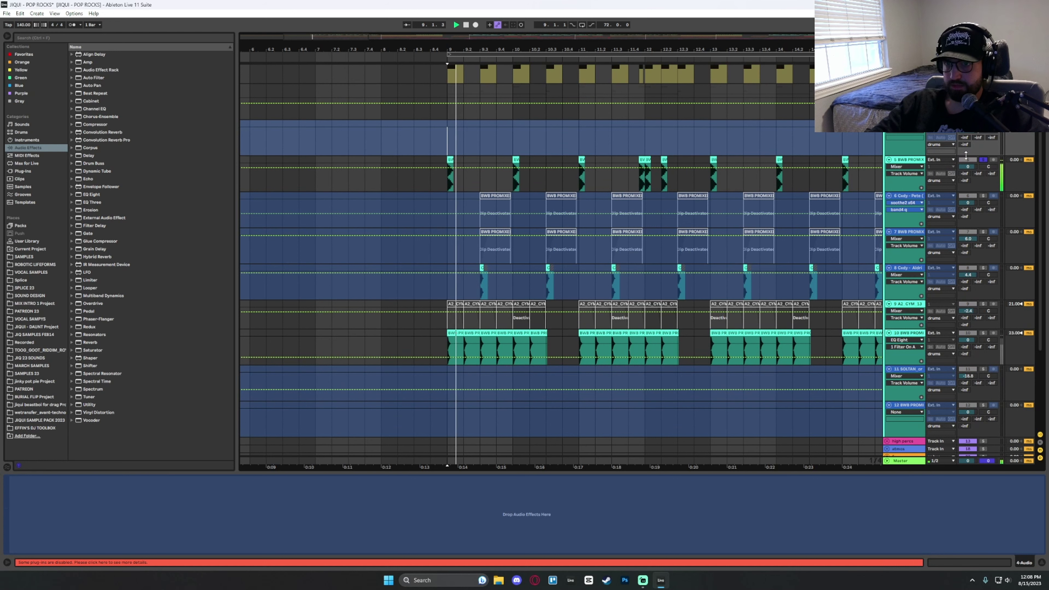
Solo the BWB PROMIXED 2 HI-HAT track and listen to its pattern.
scroll(473, 318, "down", 2)
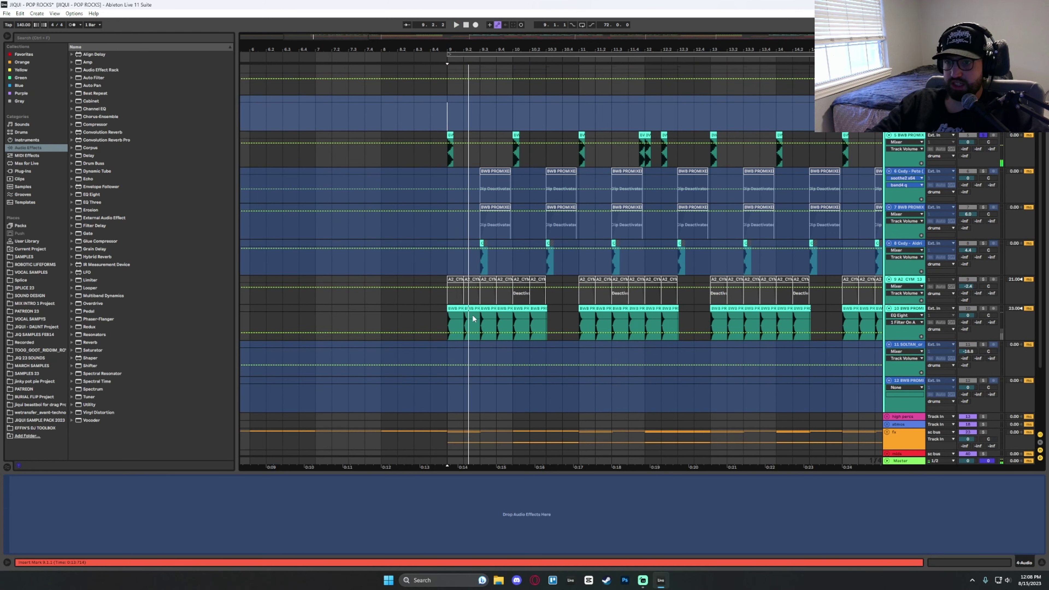
left_click(988, 312)
left_click(983, 309)
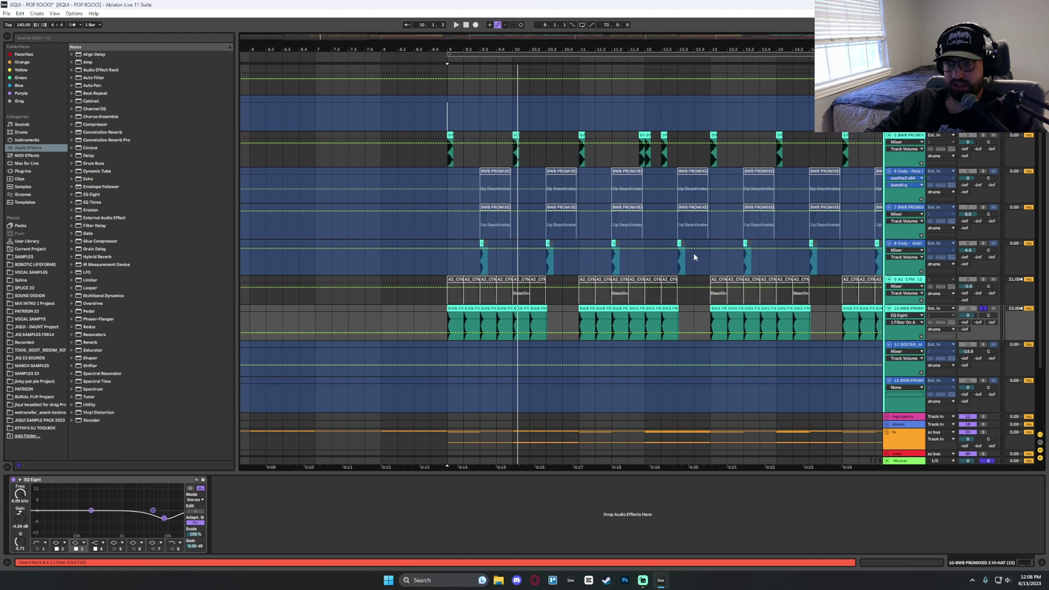
Unfreeze clap track 8, solo it and play it from its first hit in bar 9.
left_click(480, 269)
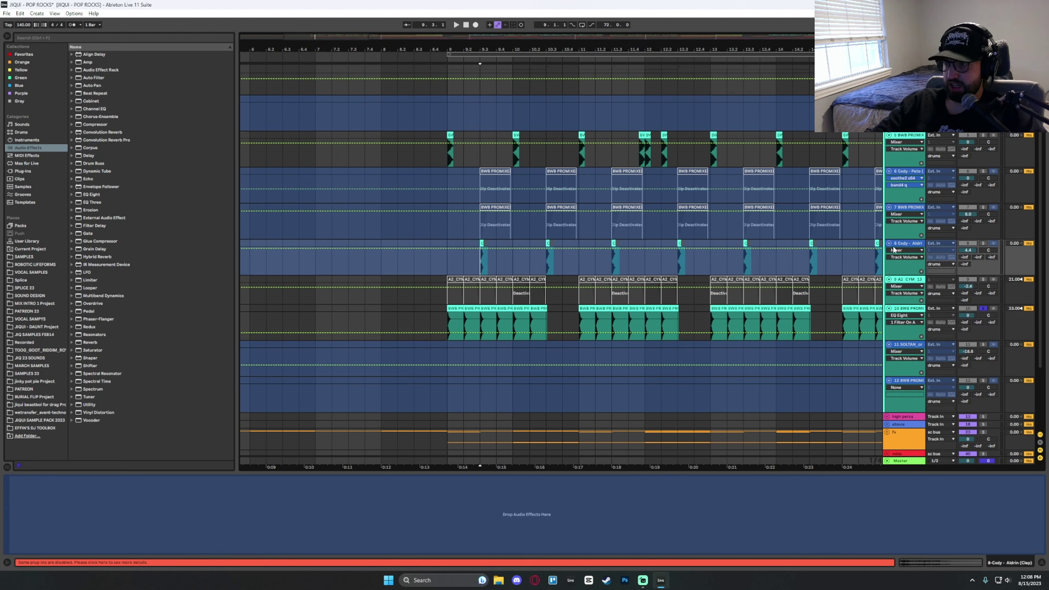
right_click(906, 246)
left_click(982, 245)
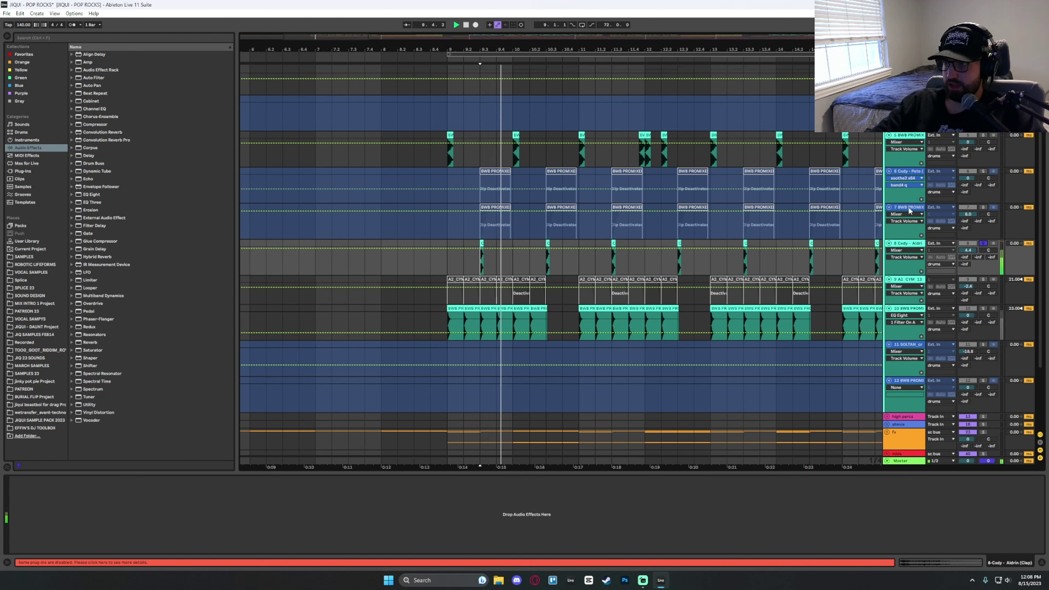
Highlight the drum clips from bar 9 to just past bar 17 and inspect the devices on clap track 6.
left_click_drag(758, 324, 492, 135)
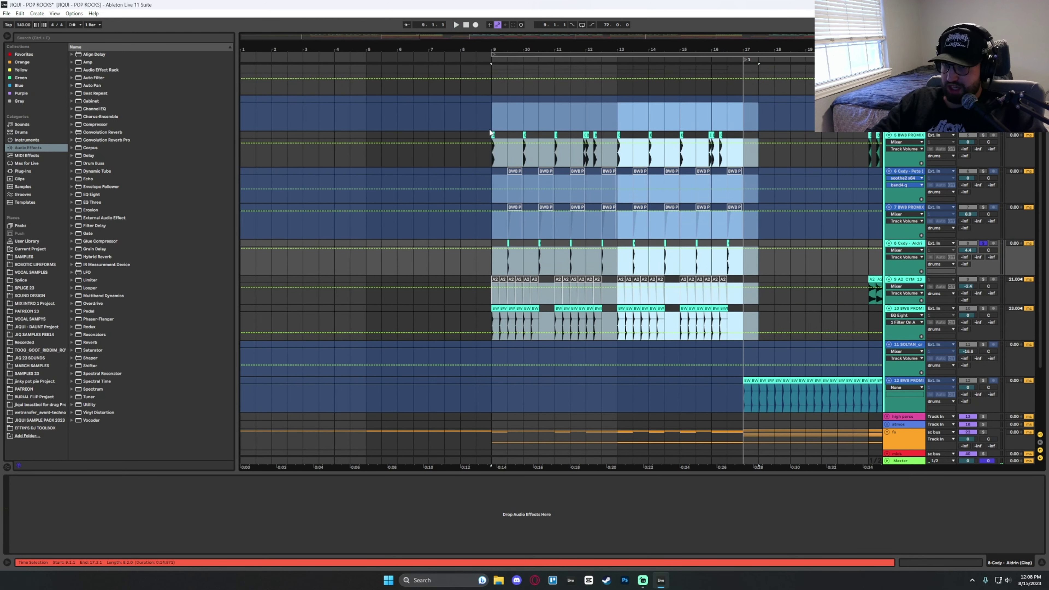
scroll(908, 216, "up", 1)
left_click_drag(392, 31, 550, 66)
left_click(913, 213)
scroll(504, 301, "left", 5)
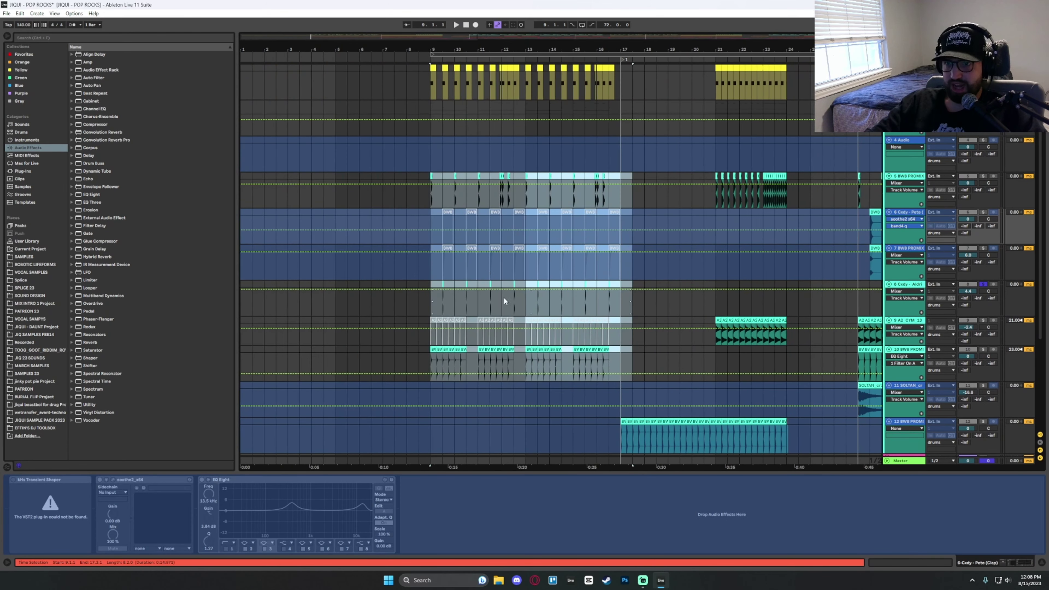
left_click(429, 157)
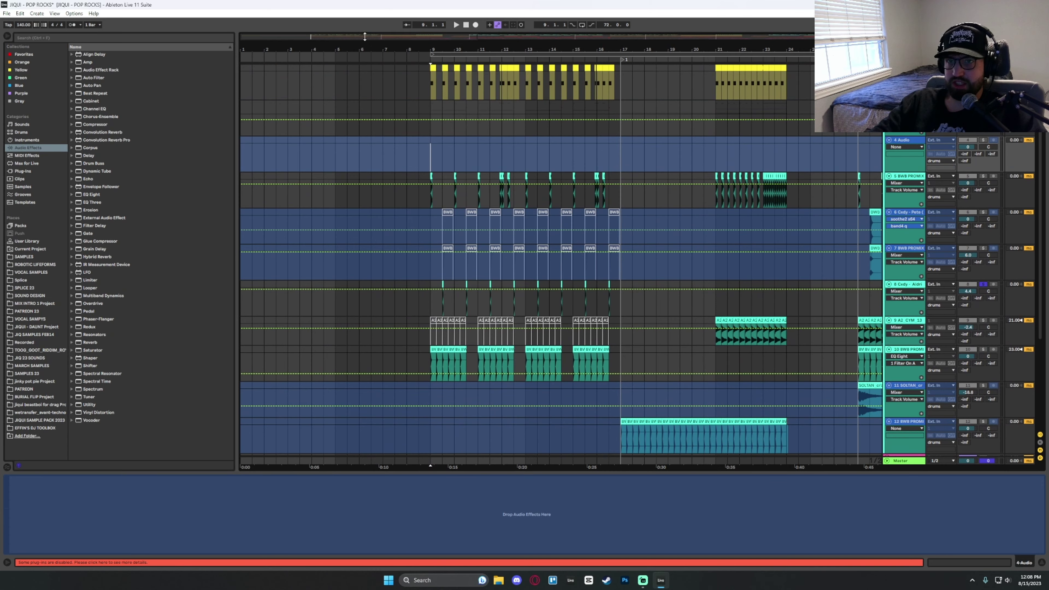
Inspect the effect chain and arrangement clips of the BWB PROMIXED 2 CLAP track.
left_click_drag(364, 37, 745, 161)
left_click(914, 248)
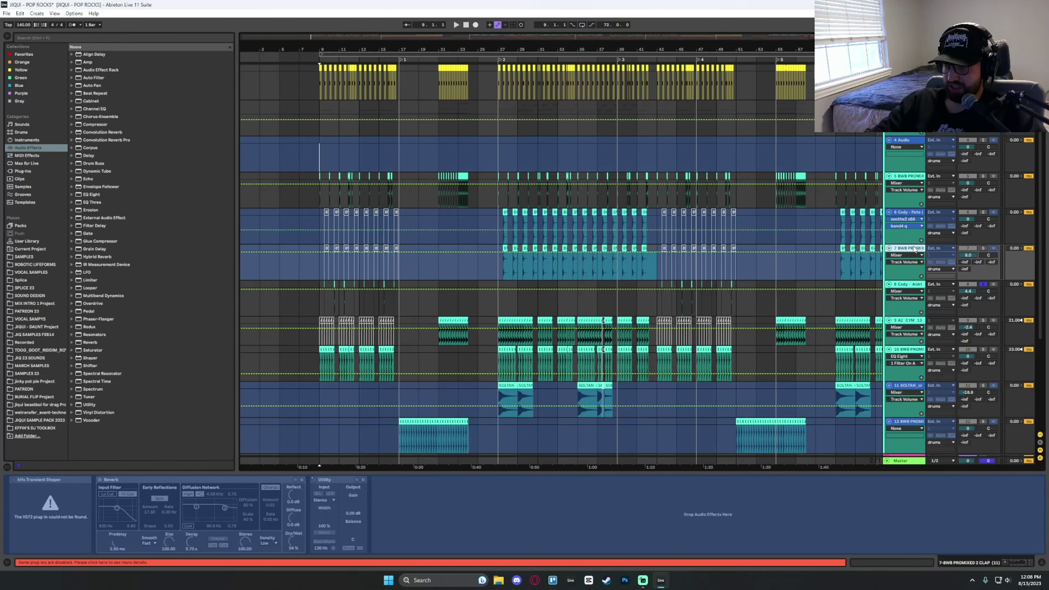
left_click_drag(335, 38, 623, 269)
scroll(540, 198, "up", 1)
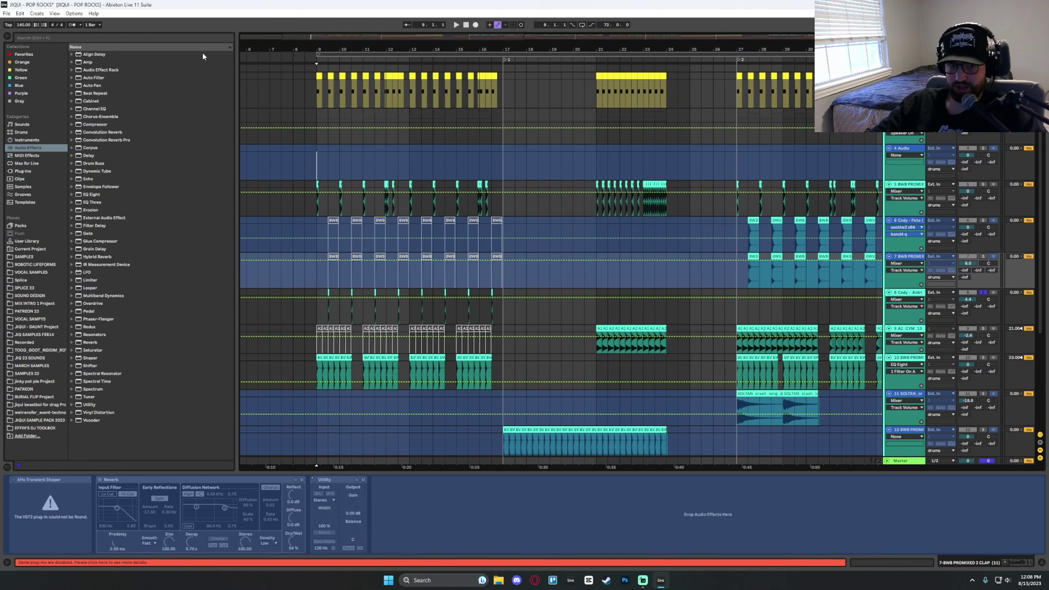
left_click_drag(292, 38, 416, 217)
Delete the empty audio track 4 from the drums group.
left_click(370, 169)
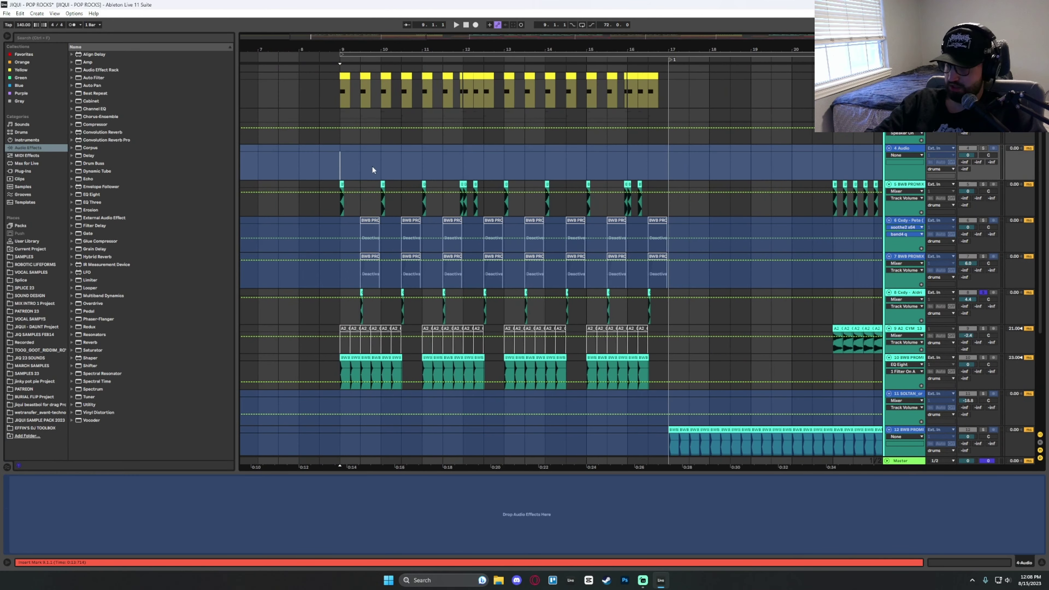
scroll(370, 169, "down", 1)
left_click_drag(341, 42, 388, 17)
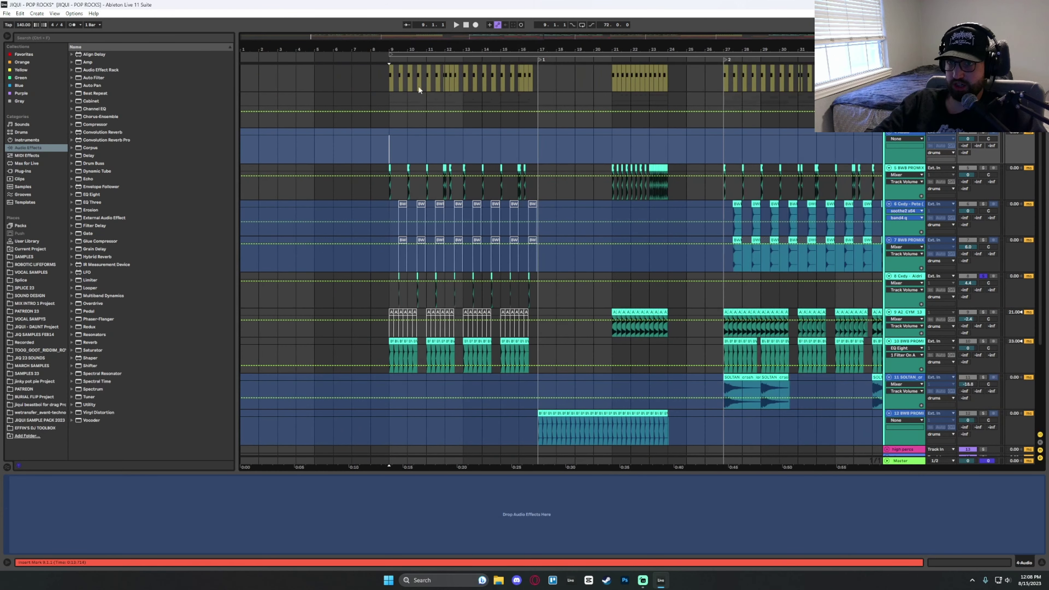
scroll(656, 173, "up", 1)
left_click(904, 150)
key("Delete")
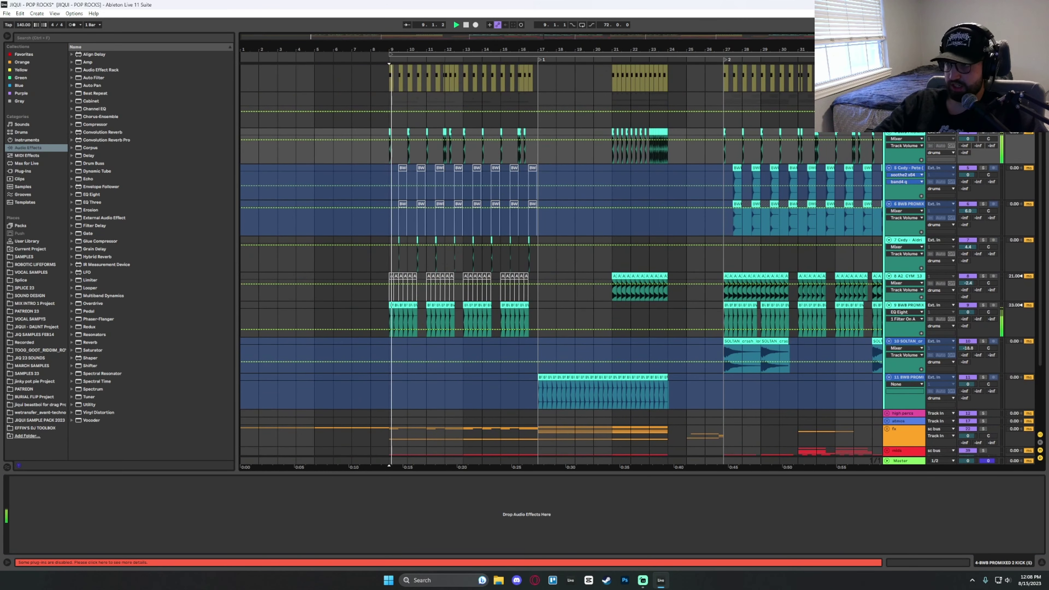
Play the drum tracks together from bar 9, stop playback and highlight the drums group from 11.3.1 to 15.1.1.
scroll(556, 154, "down", 1)
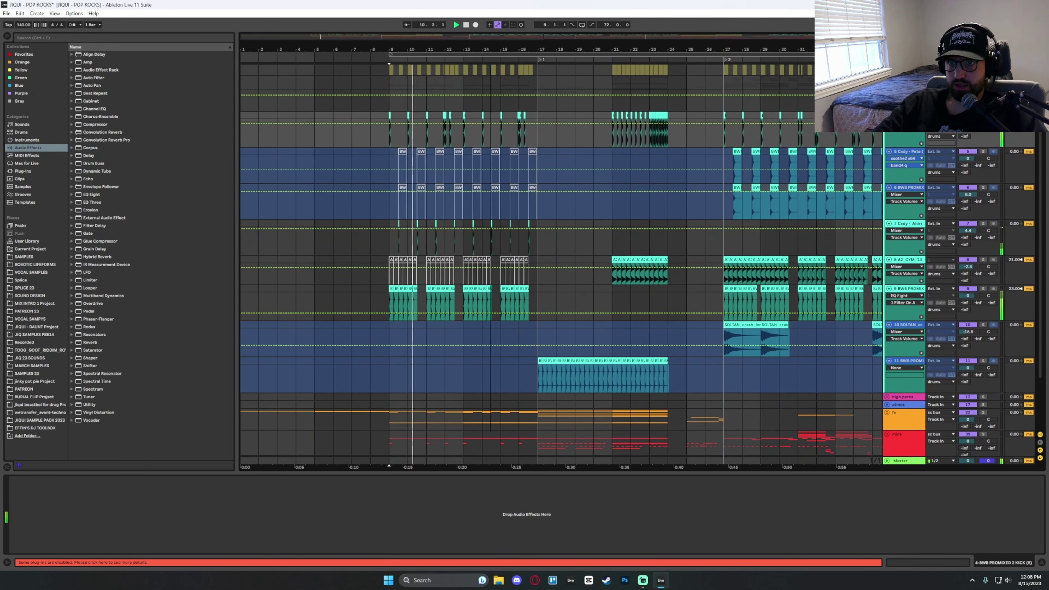
left_click_drag(353, 41, 355, 124)
scroll(628, 147, "up", 2)
key("space")
left_click_drag(544, 108, 680, 117)
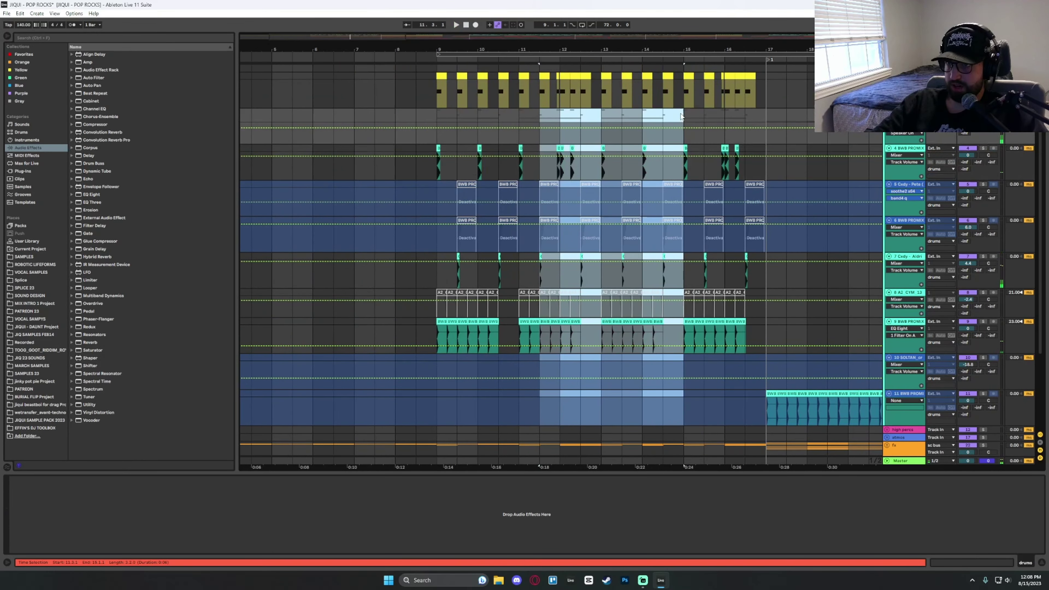
Unfold the fx group, solo the interference swarm track and play it from bar 9.
scroll(787, 175, "down", 6)
left_click(886, 348)
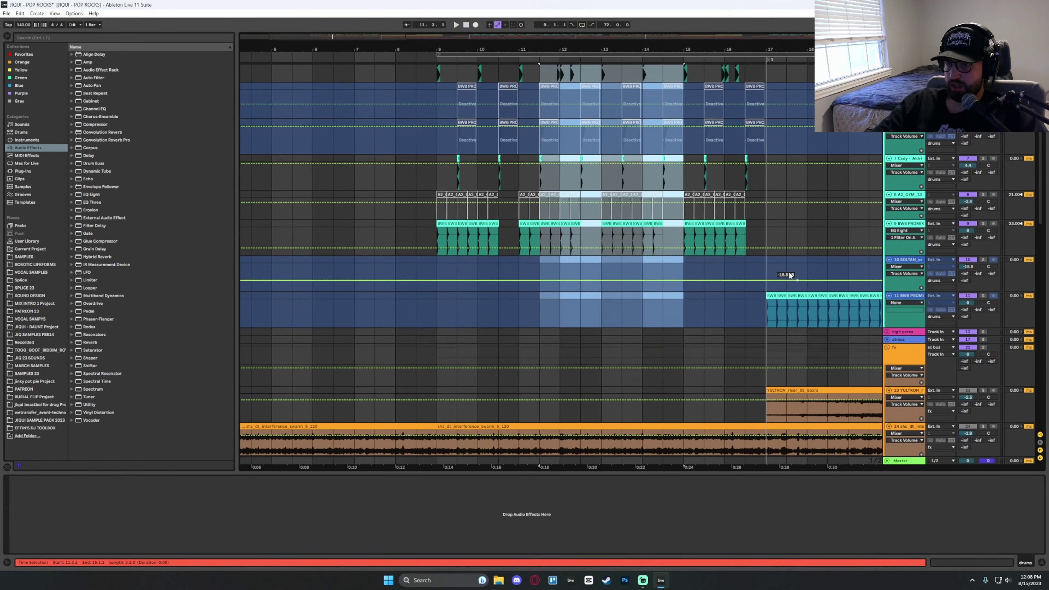
scroll(784, 274, "down", 15)
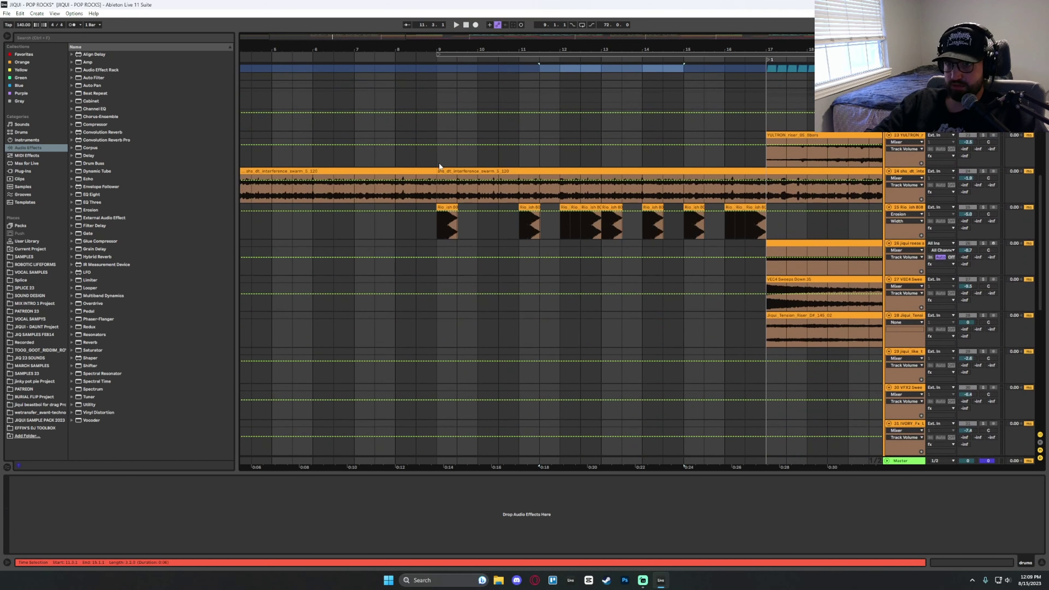
left_click(439, 165)
key("space")
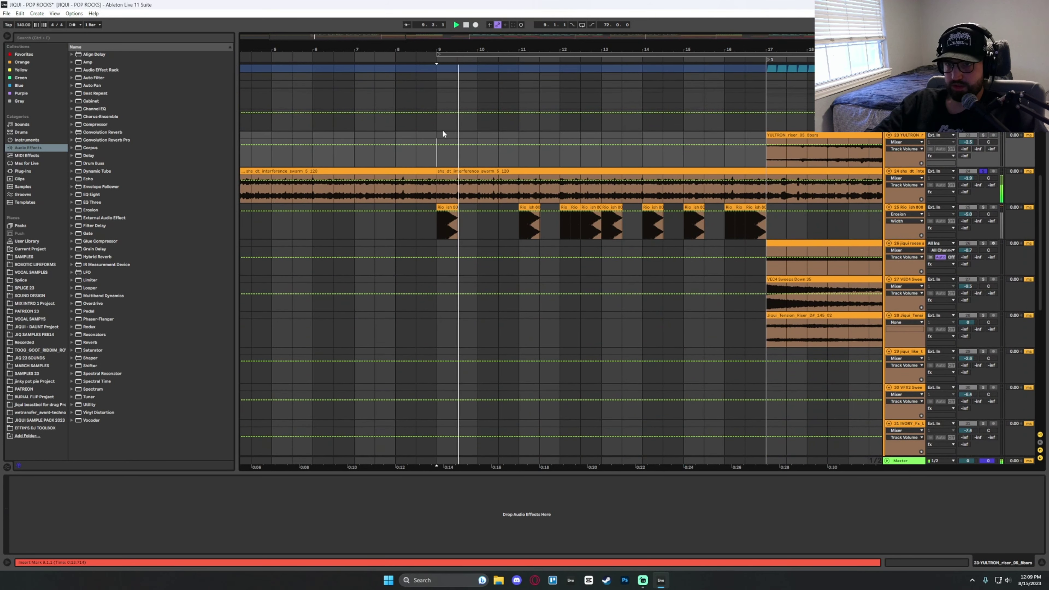
Examine the interference swarm clip starting at bar 9 in its waveform view and close that view.
key("minus")
key("space")
key("minus")
scroll(566, 155, "up", 2)
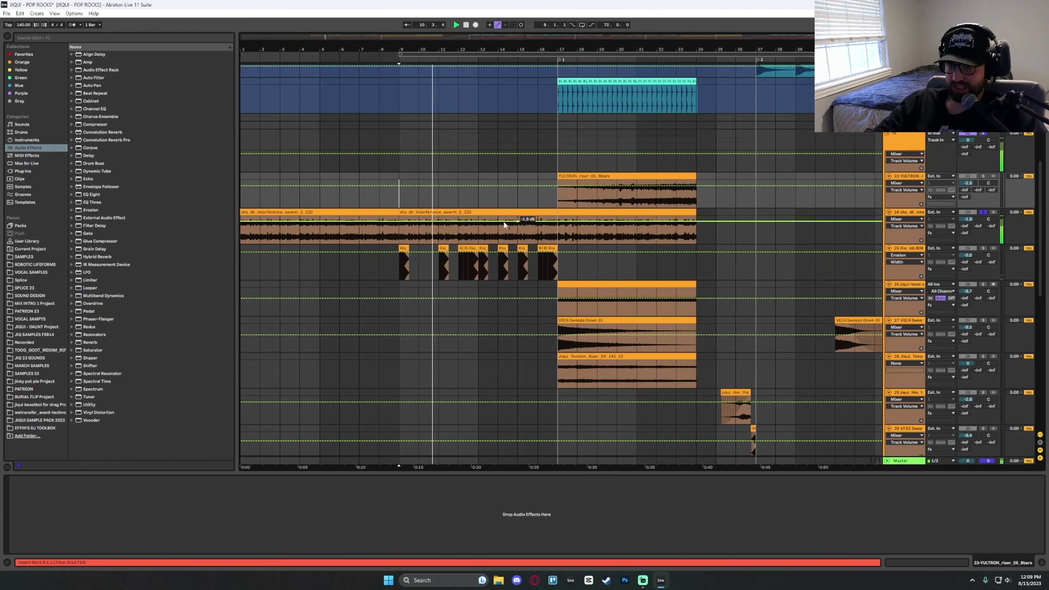
left_click(506, 209)
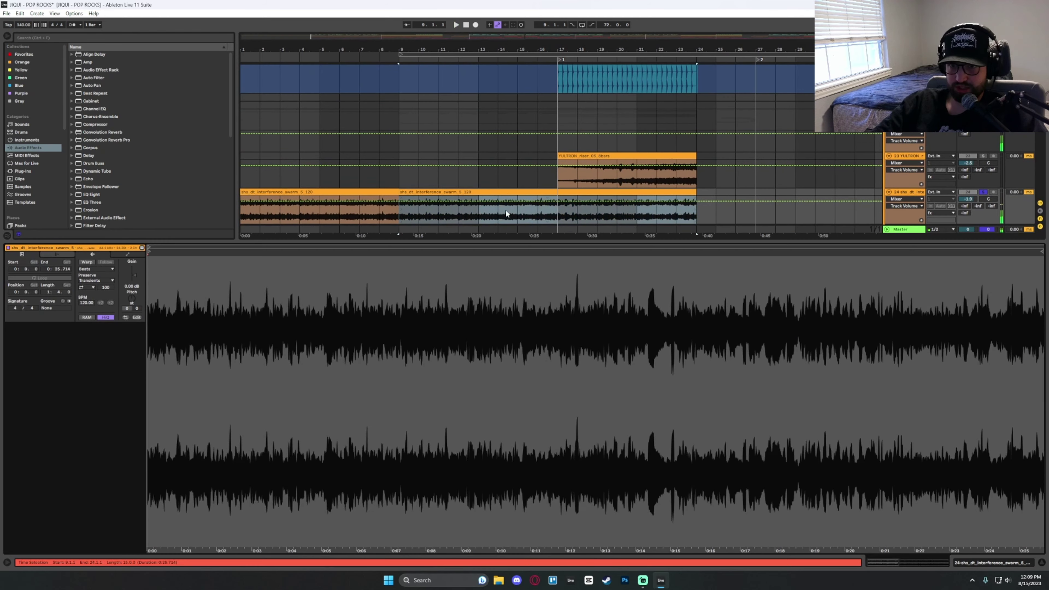
left_click(1042, 562)
Inspect the Rio_ish 808 track's devices, solo it and play it together with the drums group from bar 9.
left_click(912, 230)
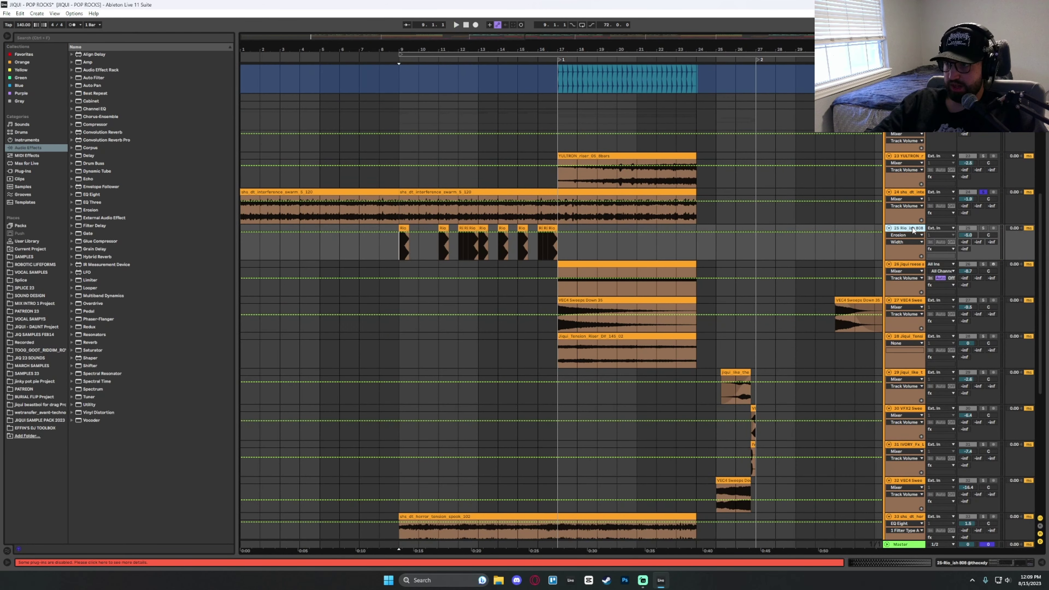
double_click(884, 230)
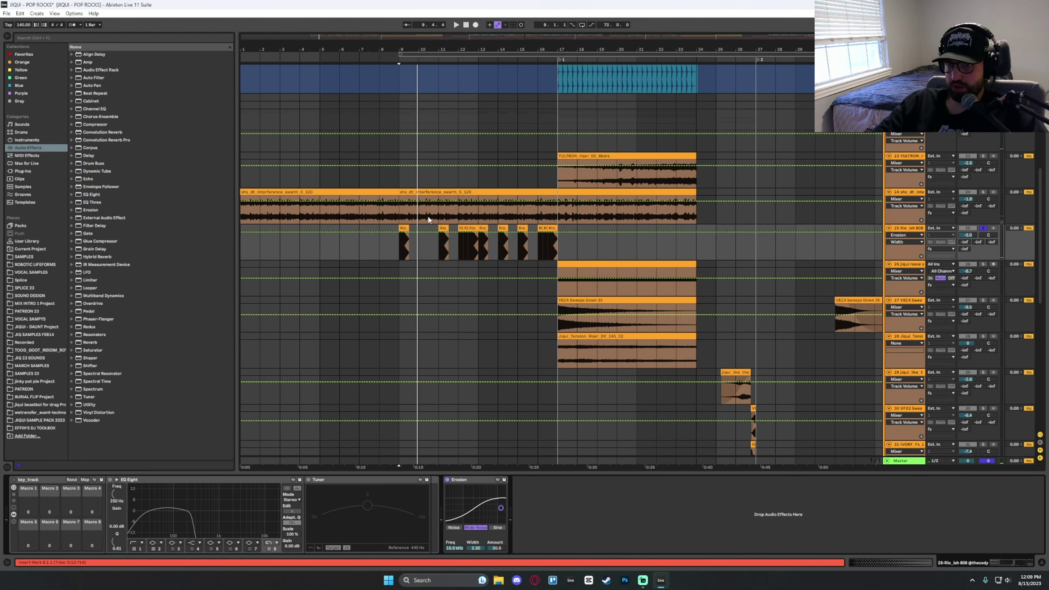
scroll(428, 215, "up", 20)
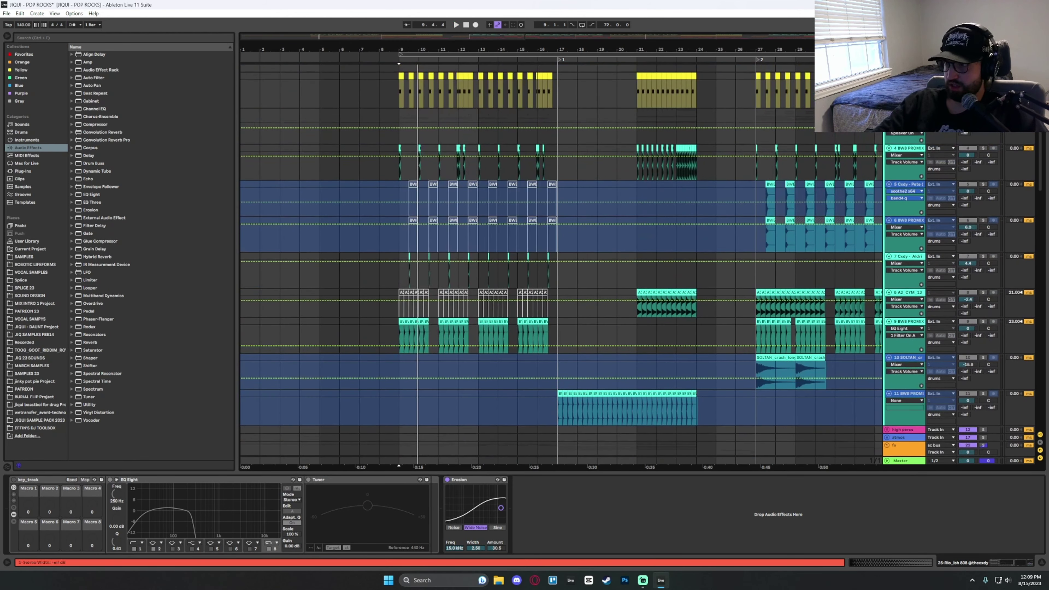
left_click(968, 112)
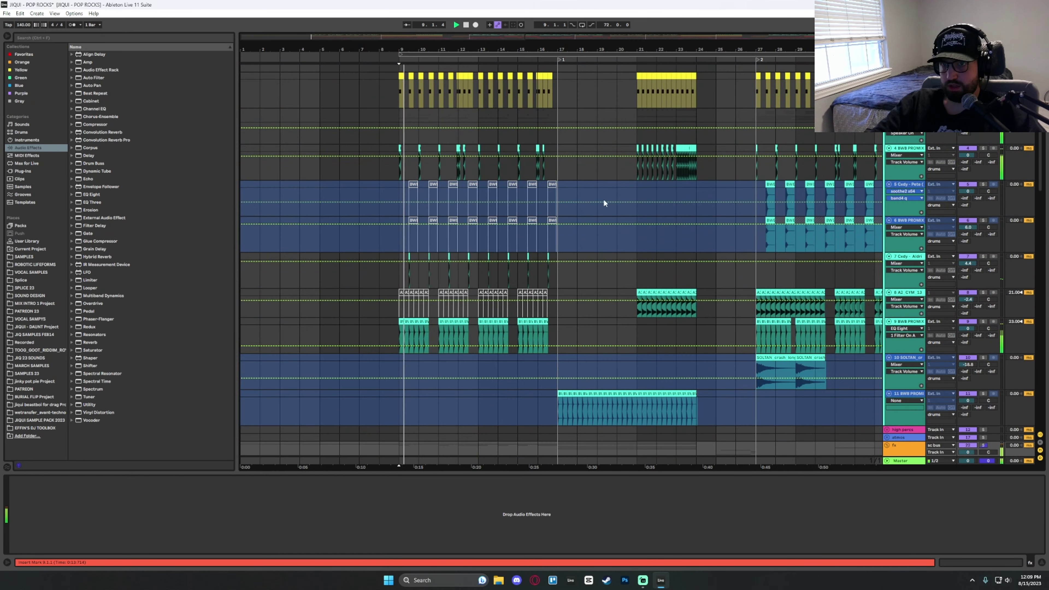
scroll(603, 198, "down", 9)
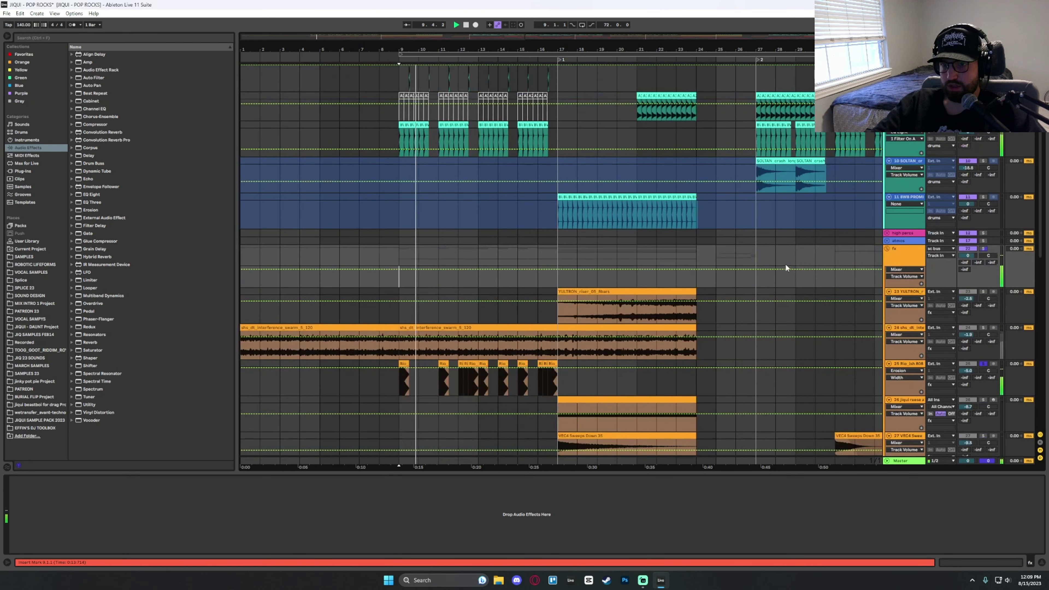
scroll(754, 265, "up", 2)
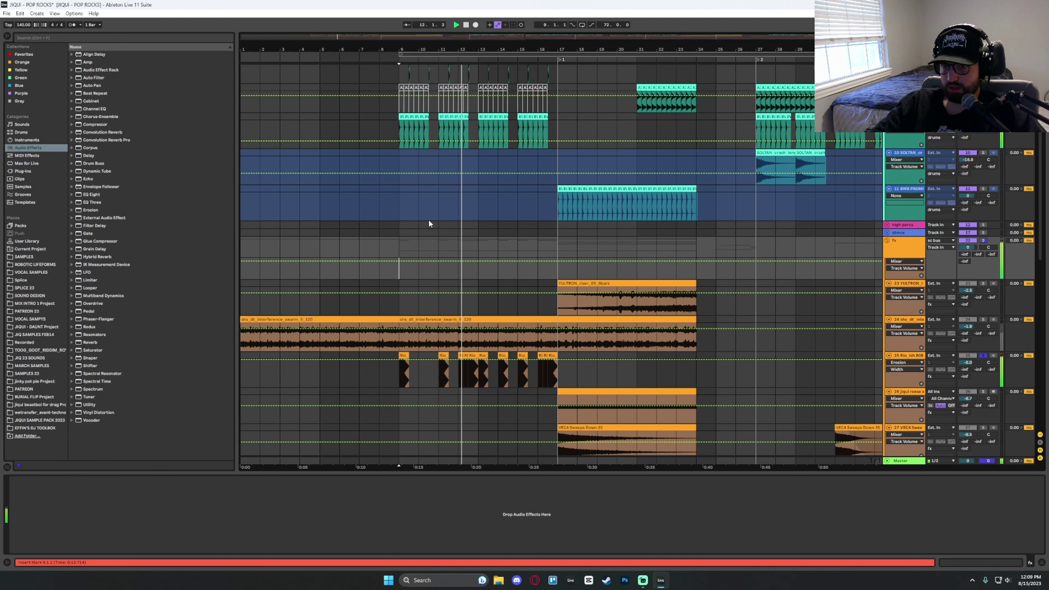
Solo the horror tension track in the fx group and play it from bar 9.
scroll(451, 217, "down", 6)
scroll(449, 228, "down", 10)
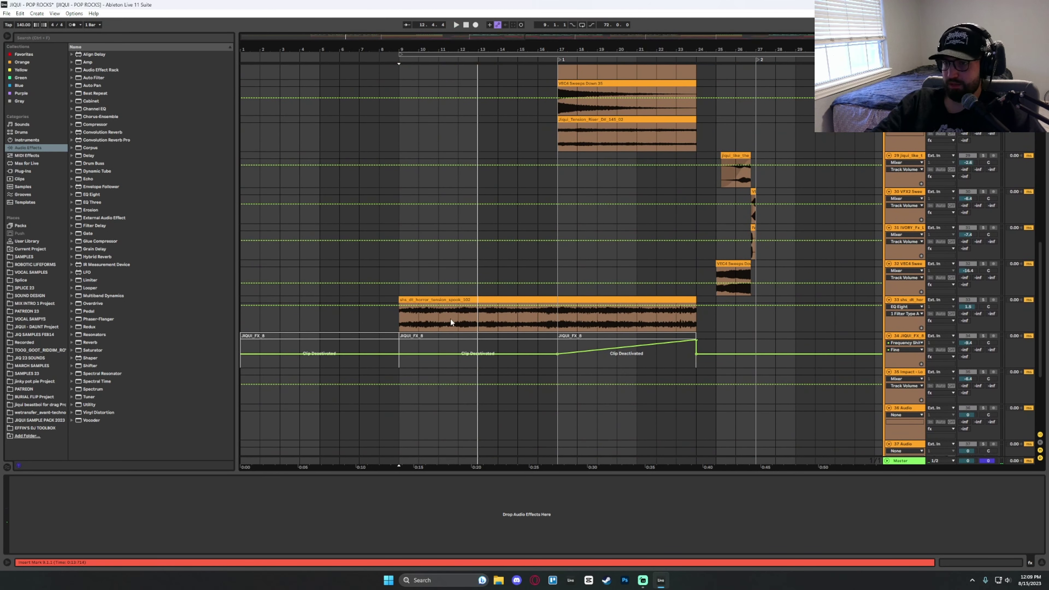
left_click(405, 288)
key("space")
left_click(919, 303)
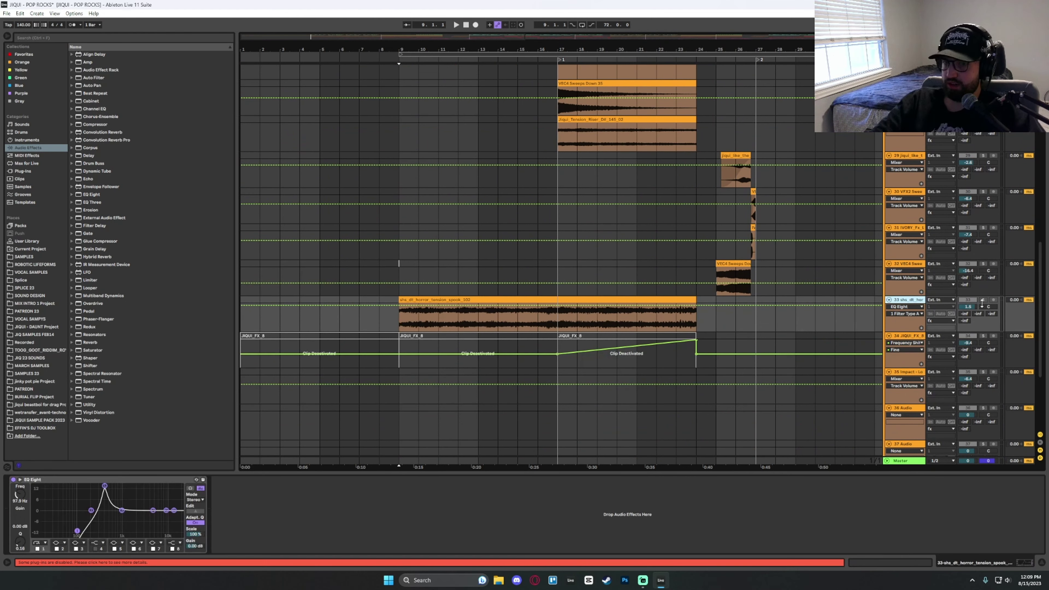
left_click(982, 300)
key("space")
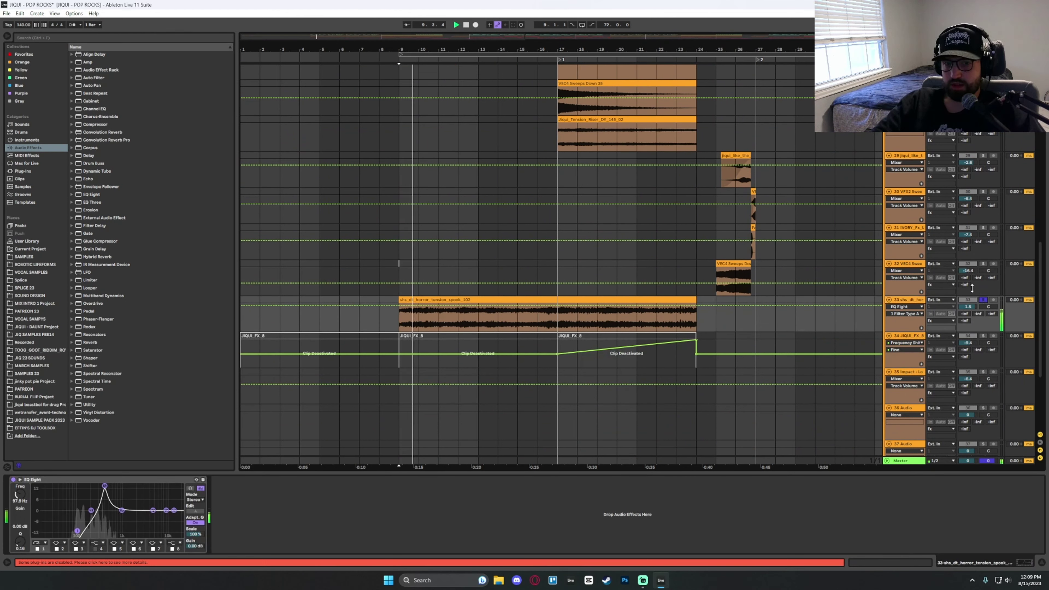
Examine the horror tension track's EQ Eight curve in the enlarged display during playback and close that display.
left_click(189, 487)
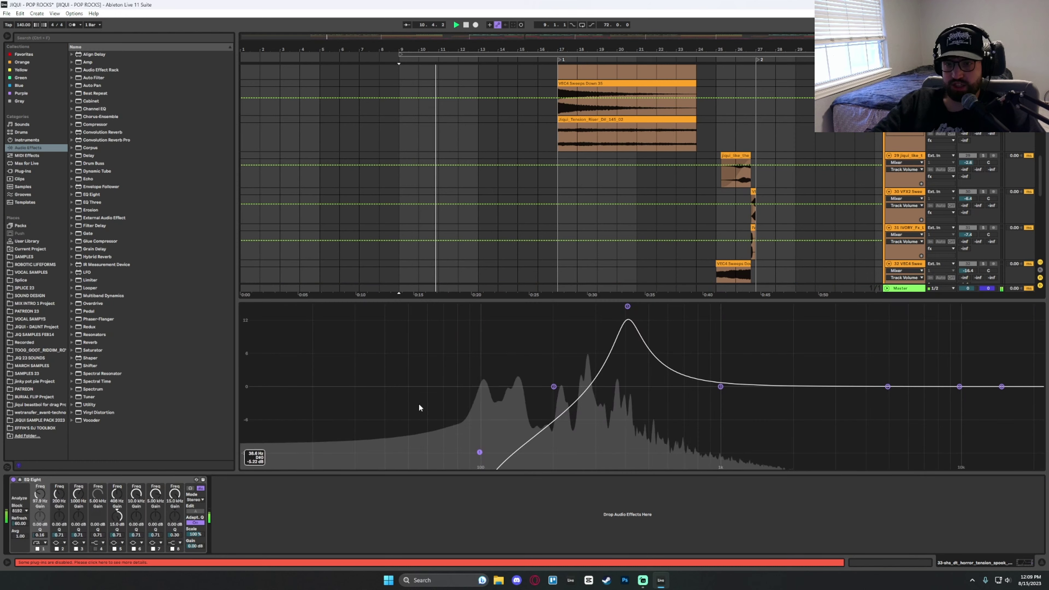
key("Escape")
scroll(609, 352, "down", 3)
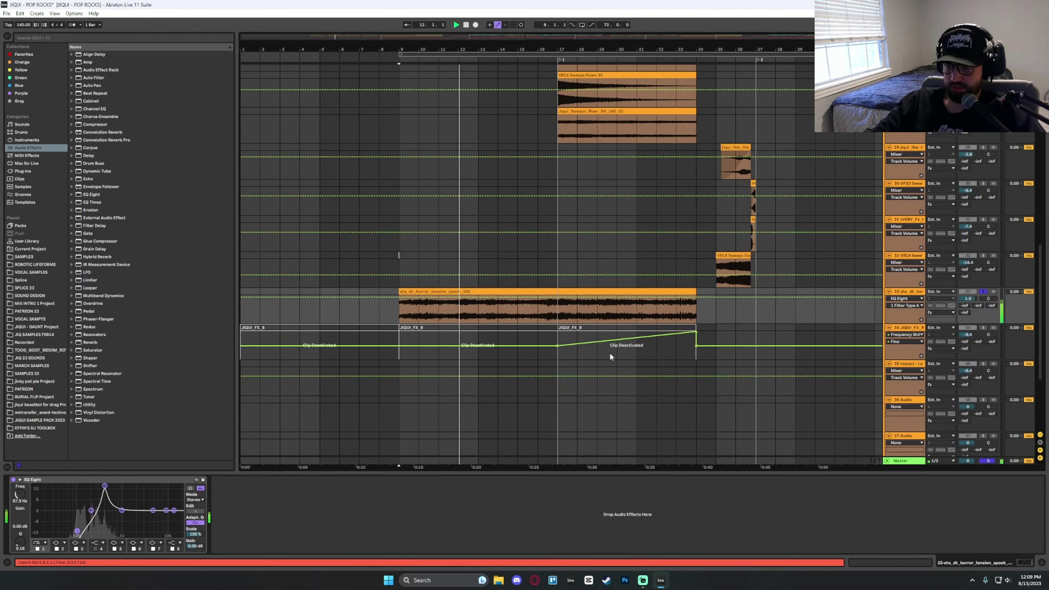
Solo the Cody - African Black Bird Texture track in the mids group, play it from bar 9 and stop playback.
scroll(733, 340, "down", 3)
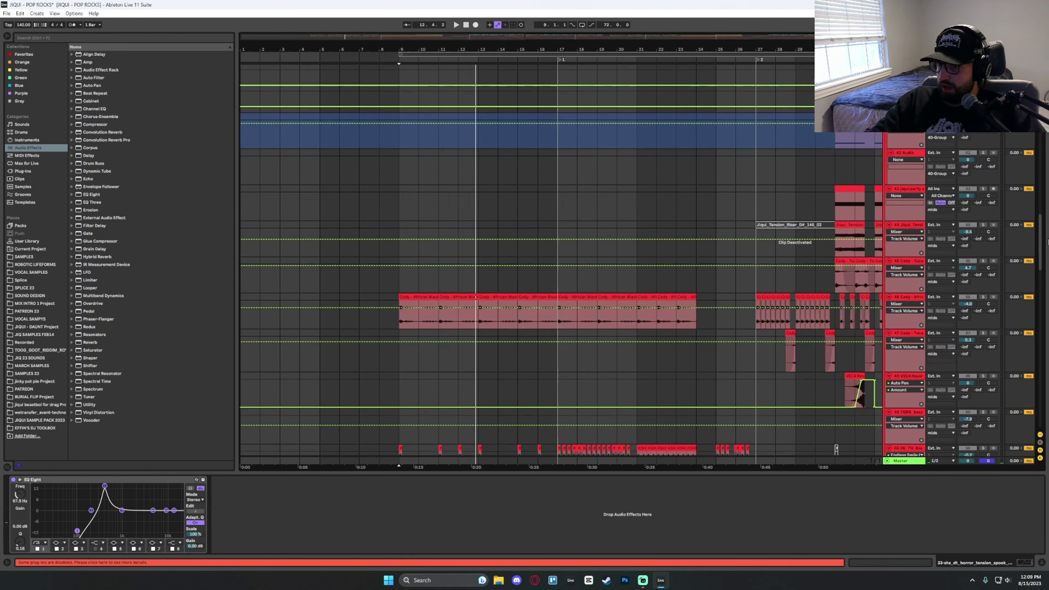
scroll(867, 333, "down", 12)
left_click(417, 136)
scroll(436, 141, "up", 1)
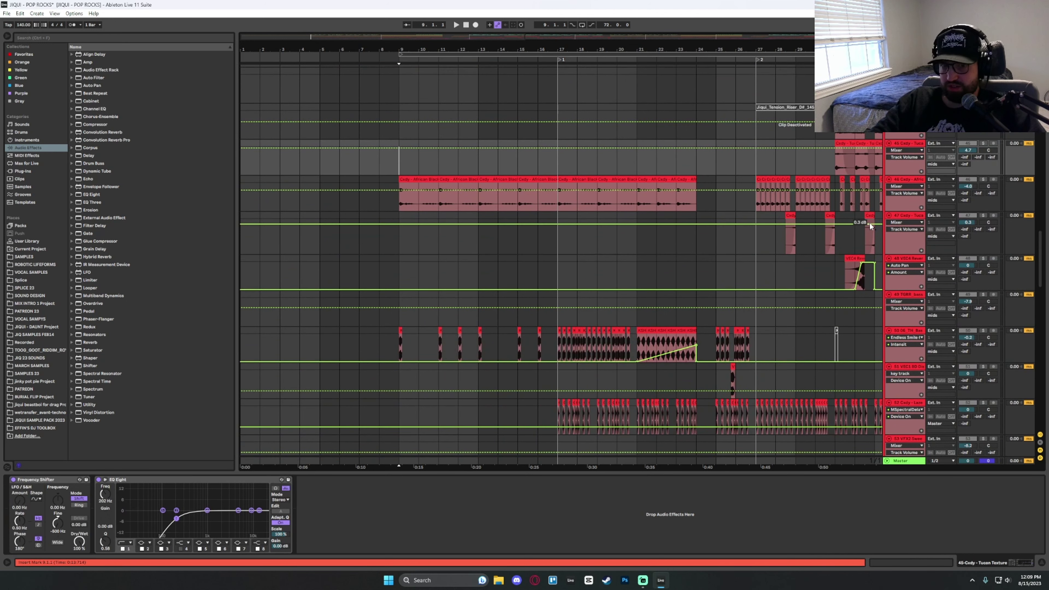
left_click(940, 180)
key("space")
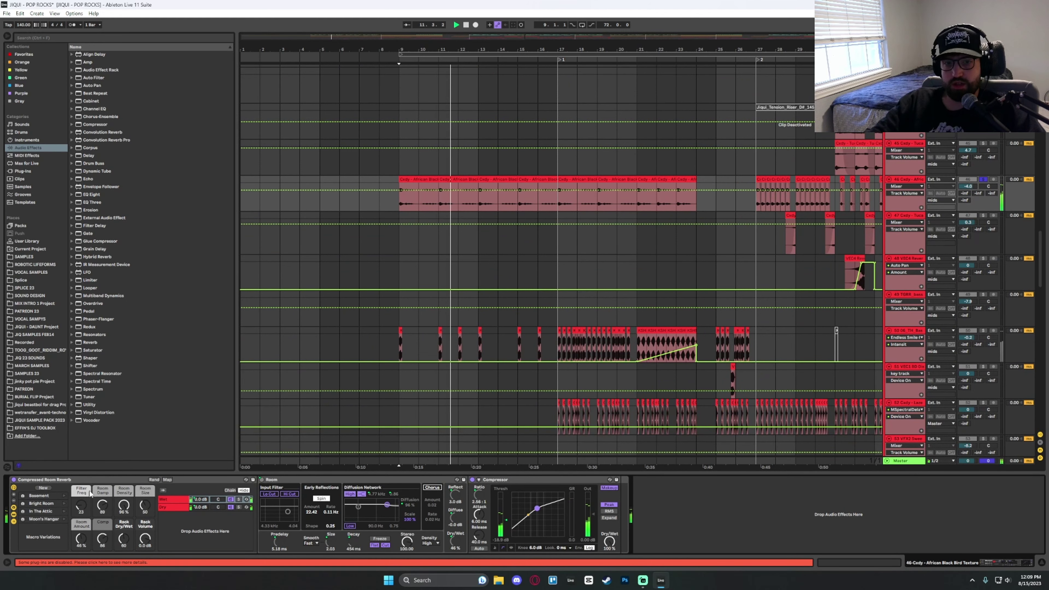
key("space")
Solo the TH_Bass_Hit track in the mids group and play it from bar 9.
scroll(496, 314, "down", 3)
scroll(477, 335, "up", 3)
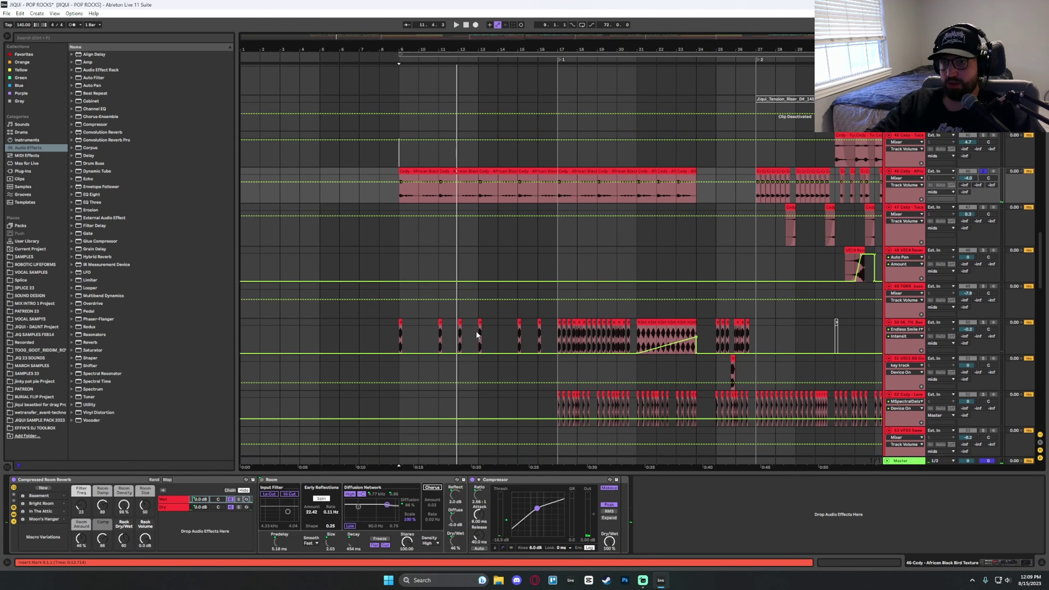
left_click(399, 318)
scroll(400, 318, "down", 4)
left_click(906, 274)
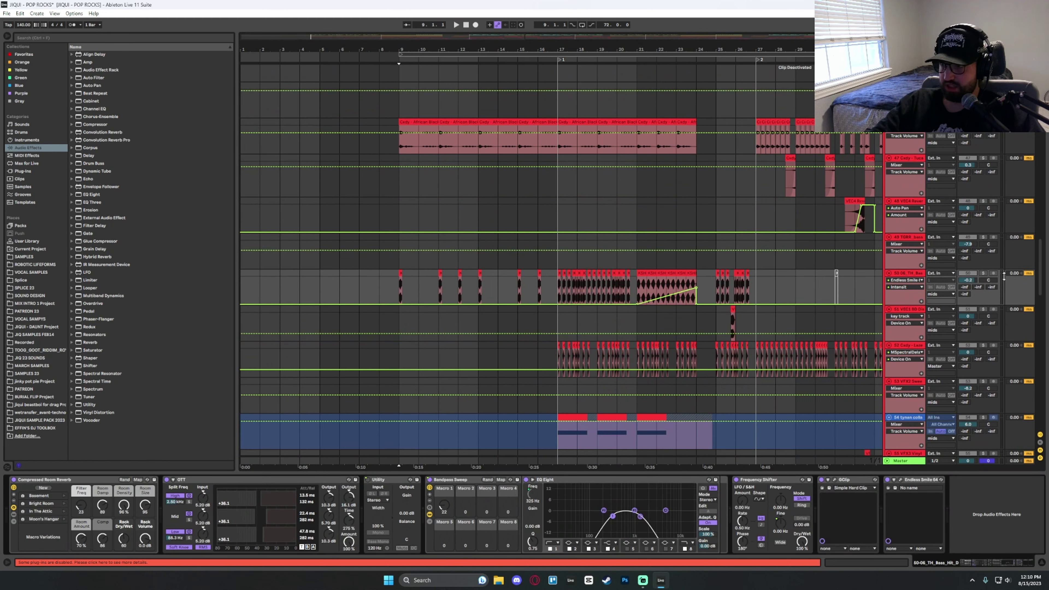
key("space")
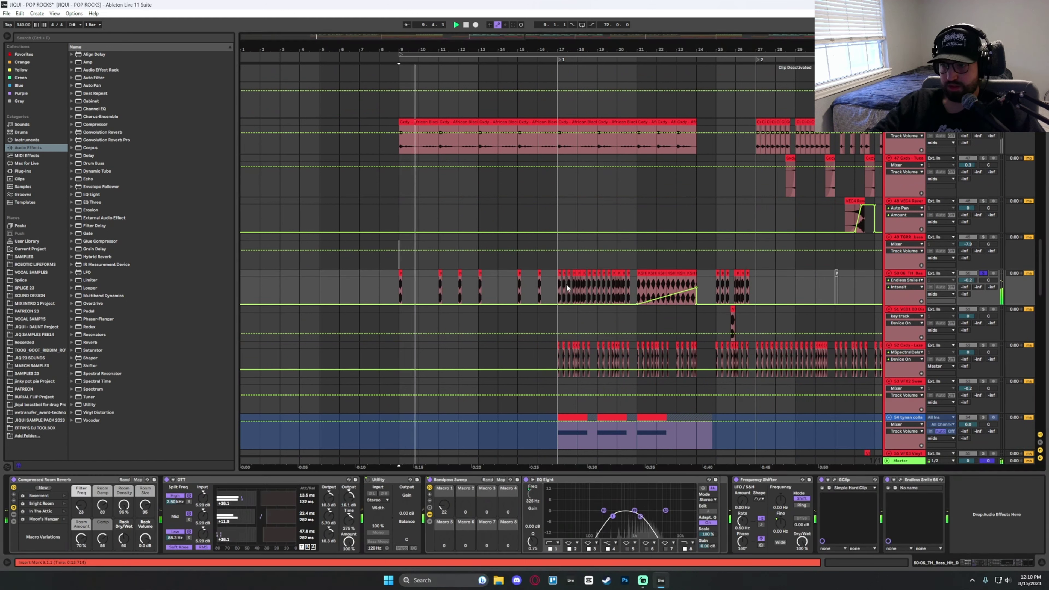
Examine the bass hit clip at bar 11 in its waveform view and return to the track's device chain.
double_click(440, 275)
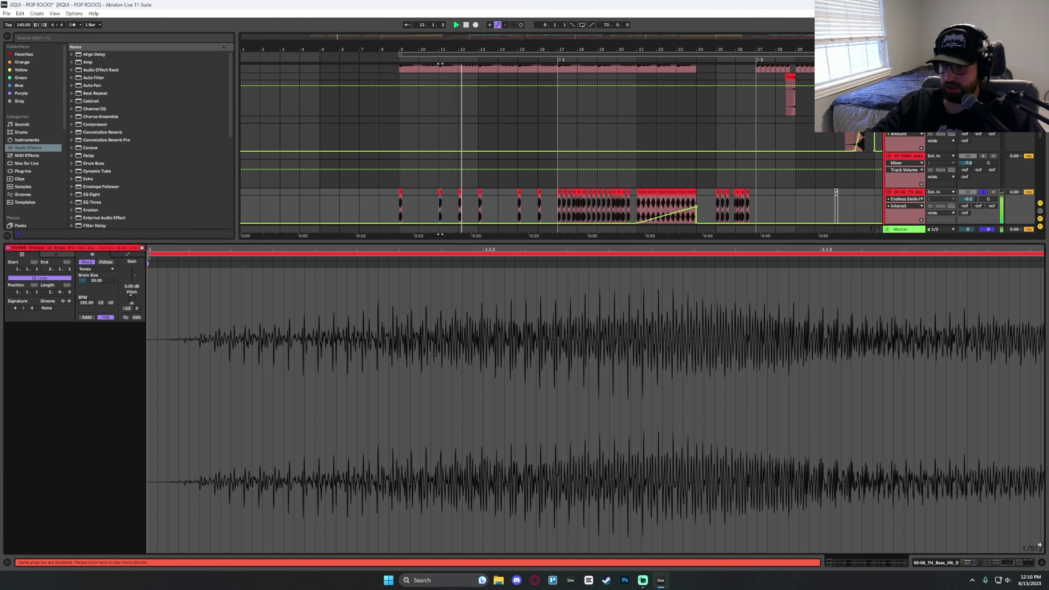
left_click(1041, 562)
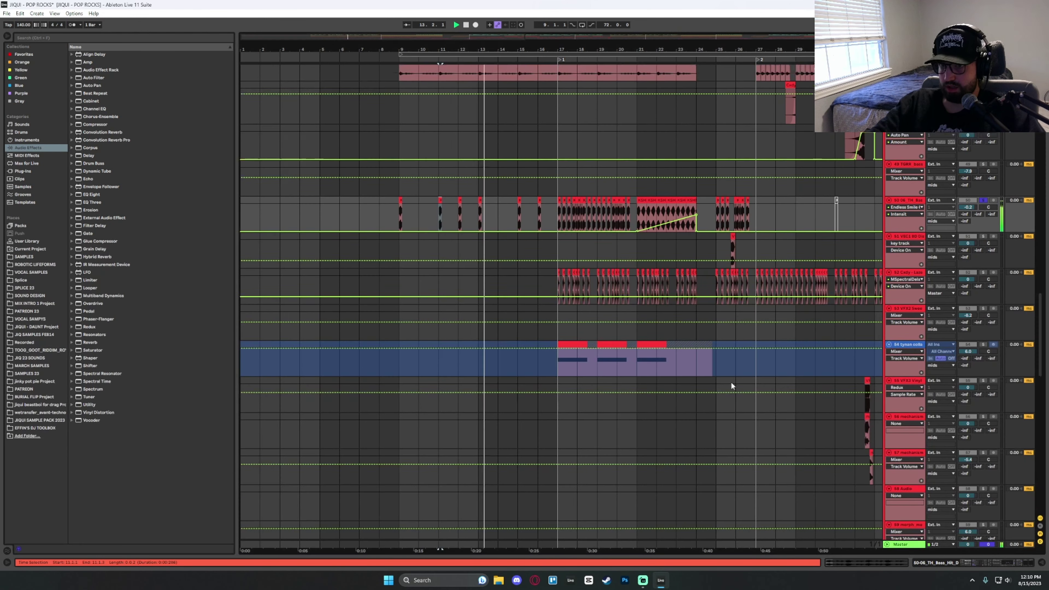
key("shift+Tab")
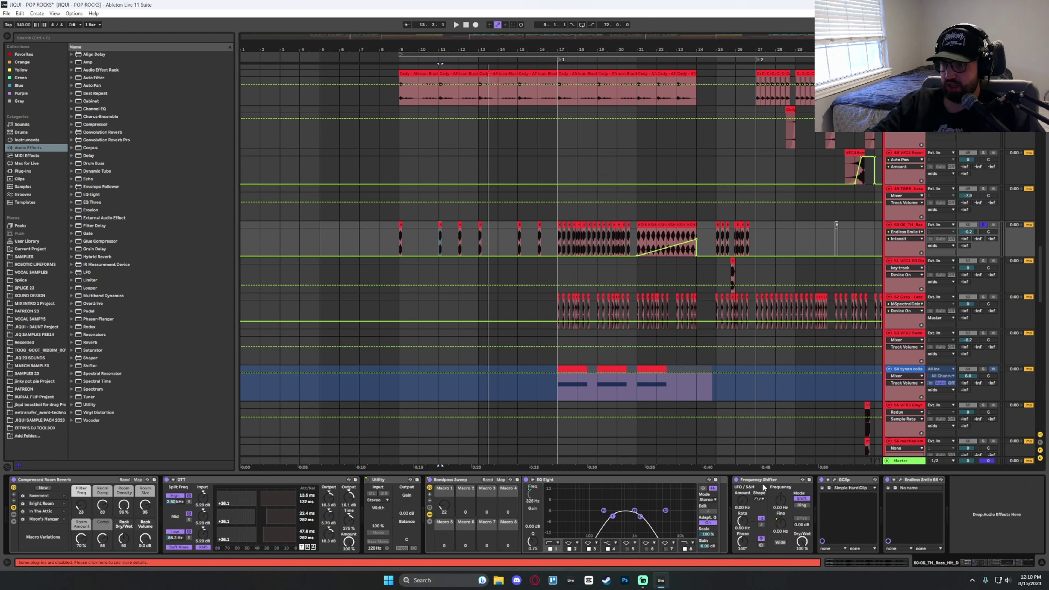
Show the bass hit track's automation lanes for Bandpass Sweep, Utility, Frequency Shifter and Endless Smile, inspect them and collapse them.
left_click_drag(441, 506, 442, 496)
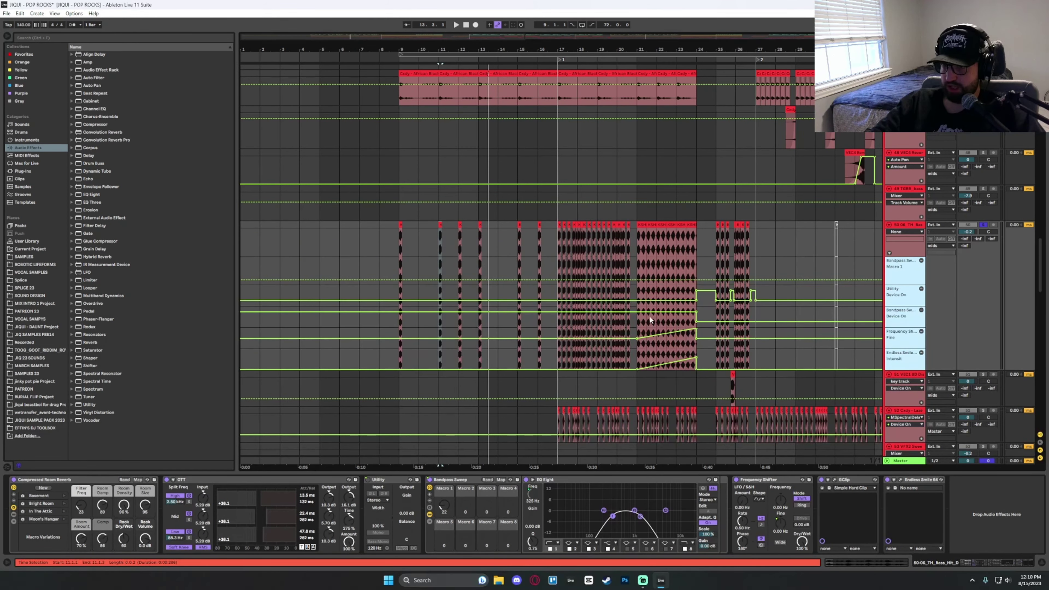
scroll(650, 289, "down", 5)
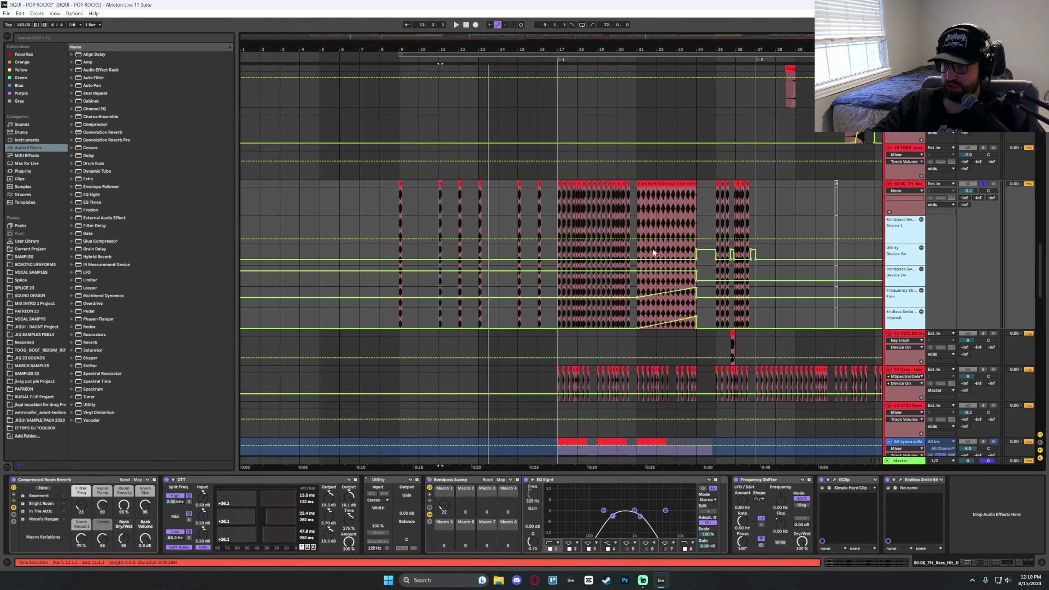
left_click(835, 480)
left_click(185, 45)
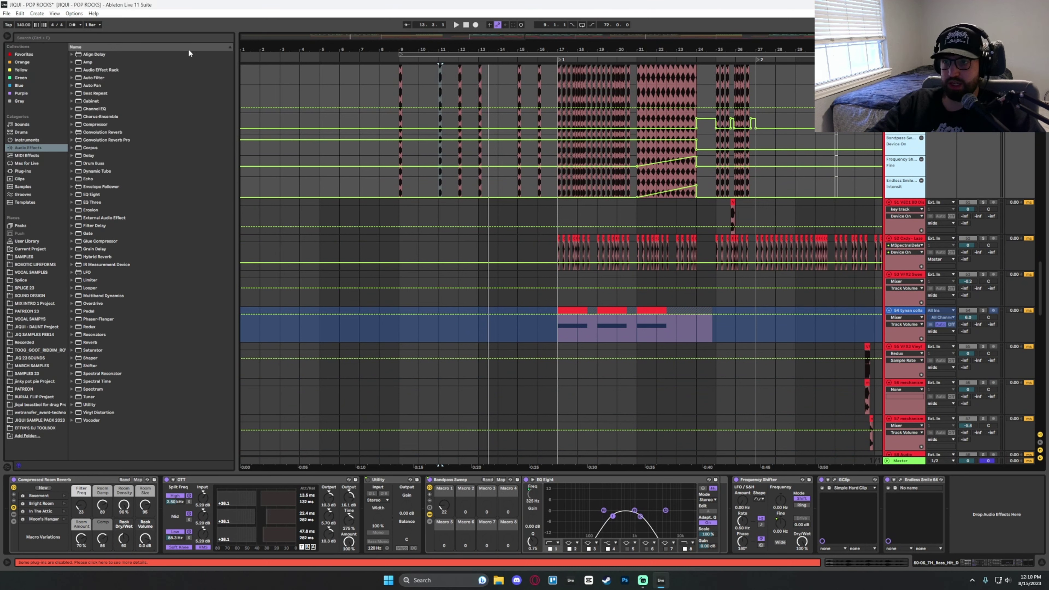
scroll(634, 358, "down", 3)
scroll(1045, 307, "down", 6)
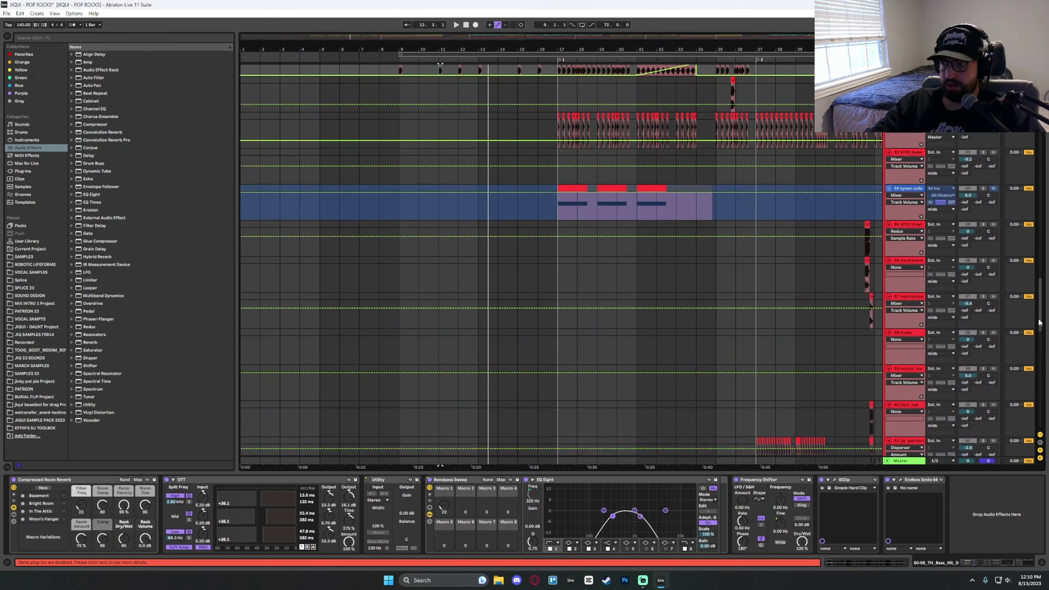
left_click(888, 427)
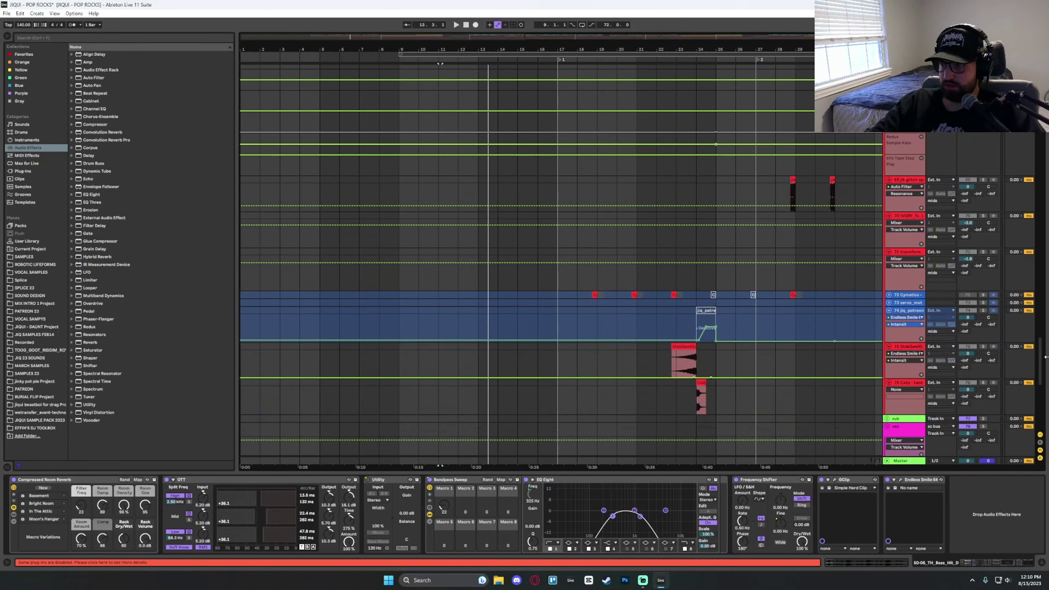
Solo the vocal chant track in the vox group and play it from bar 9.
scroll(1042, 441, "down", 8)
left_click(399, 305)
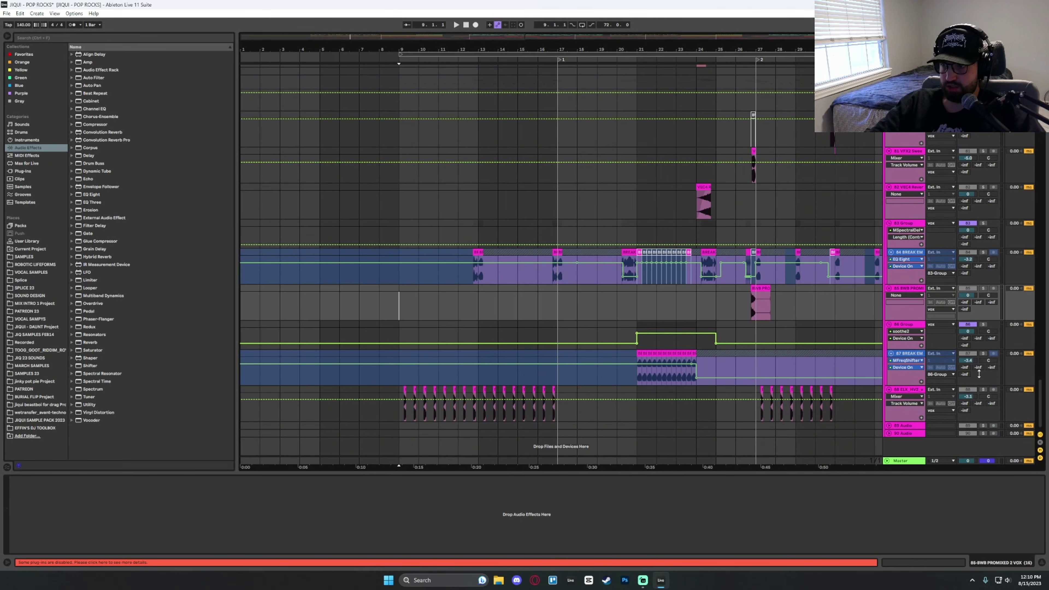
key("space")
left_click(904, 389)
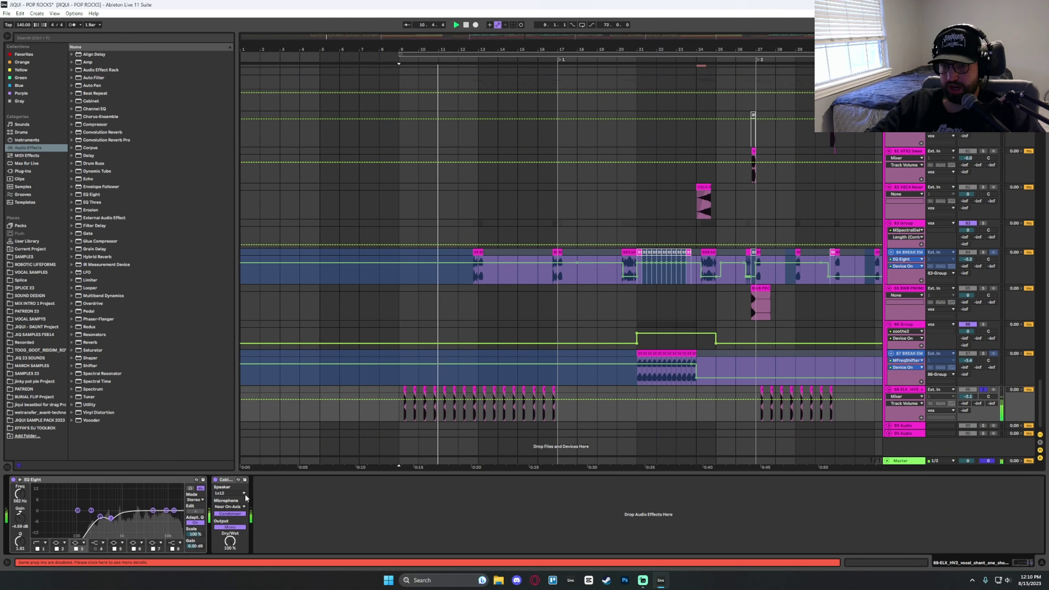
Unsolo the vocal chant track and play the full arrangement from bar 9.
left_click(983, 389)
key("space")
scroll(510, 264, "up", 2)
scroll(507, 269, "down", 2)
key("space")
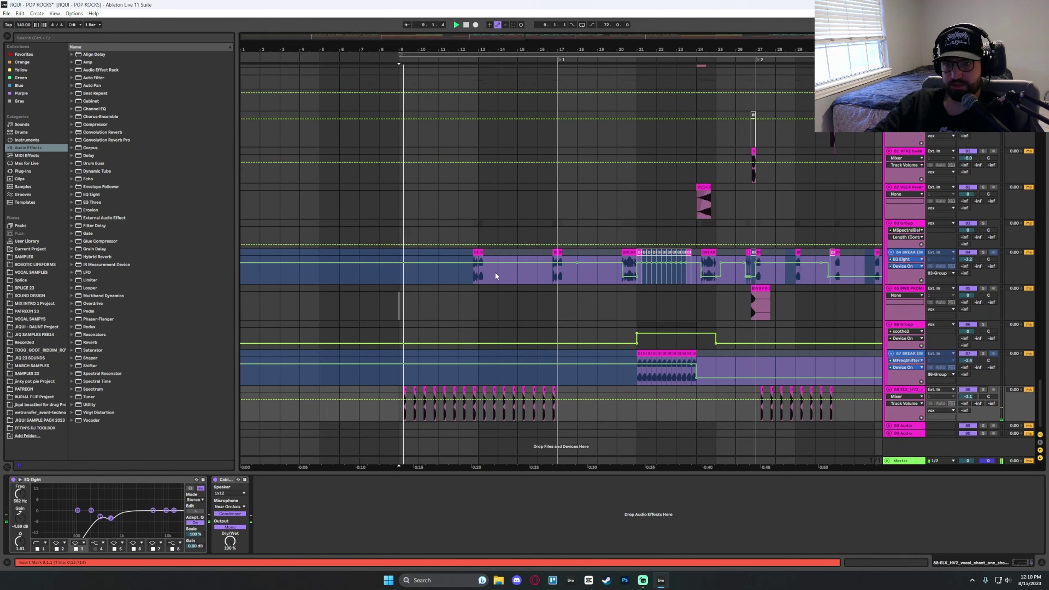
scroll(557, 273, "up", 2)
scroll(550, 273, "down", 2)
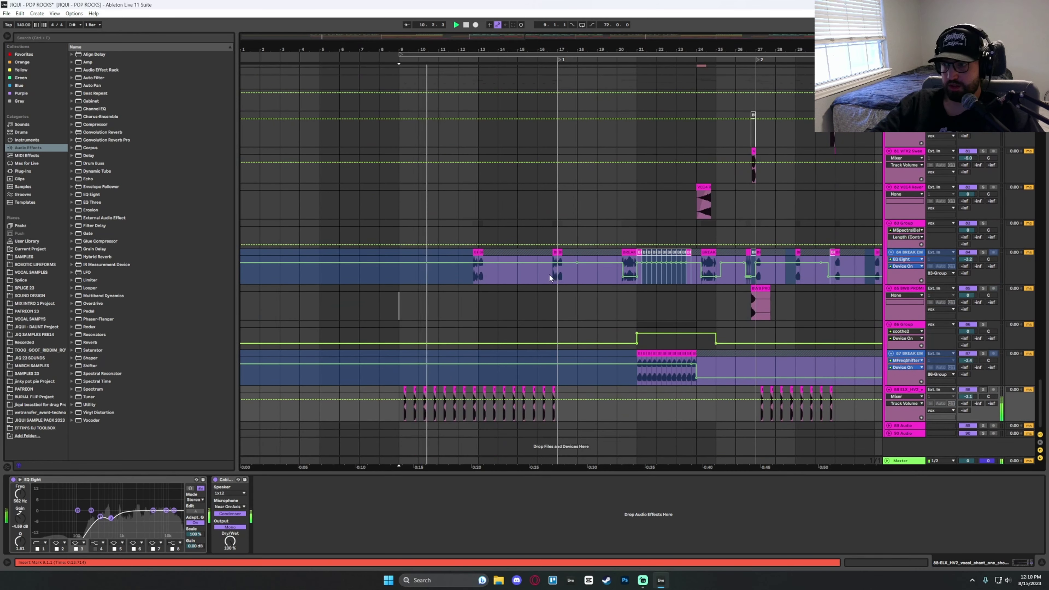
scroll(580, 276, "up", 2)
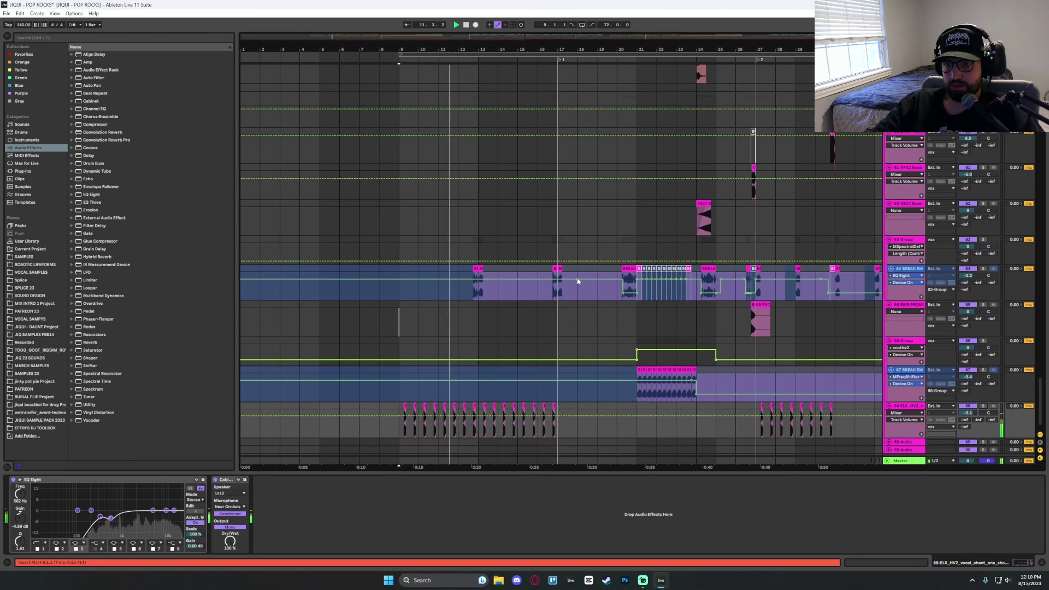
scroll(577, 278, "down", 2)
scroll(562, 246, "up", 2)
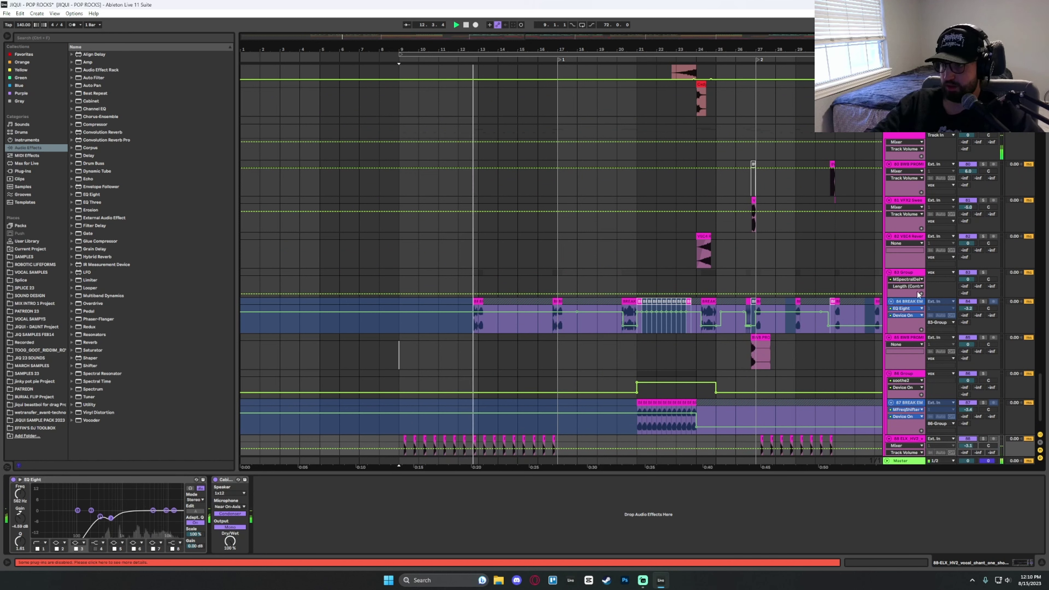
Solo the Break Em Down vocal track, play it from 12.3.1 and from bar 20, and stop playback.
left_click(908, 303)
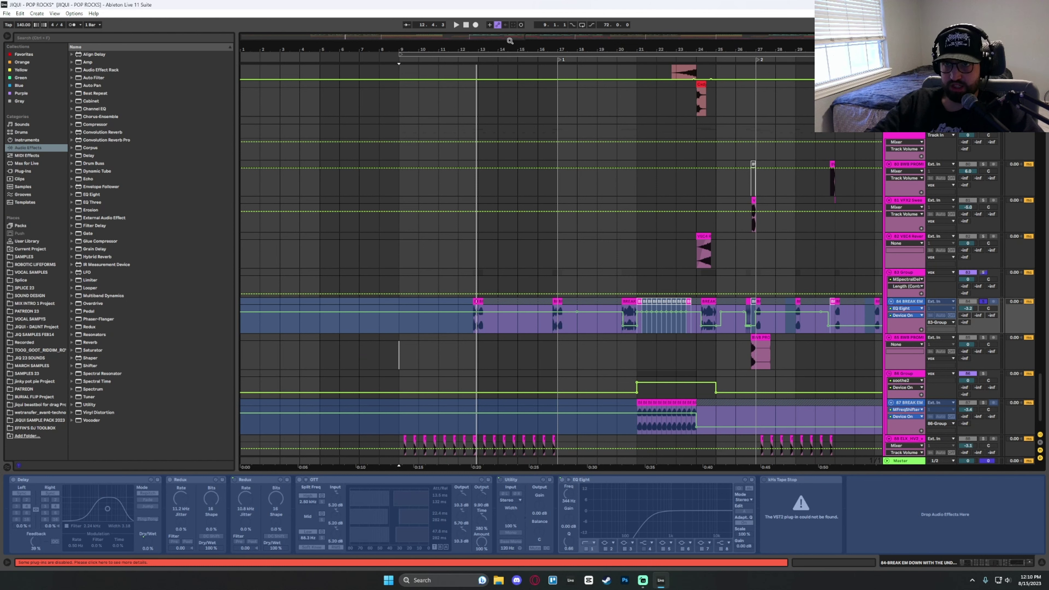
left_click_drag(495, 42, 495, 56)
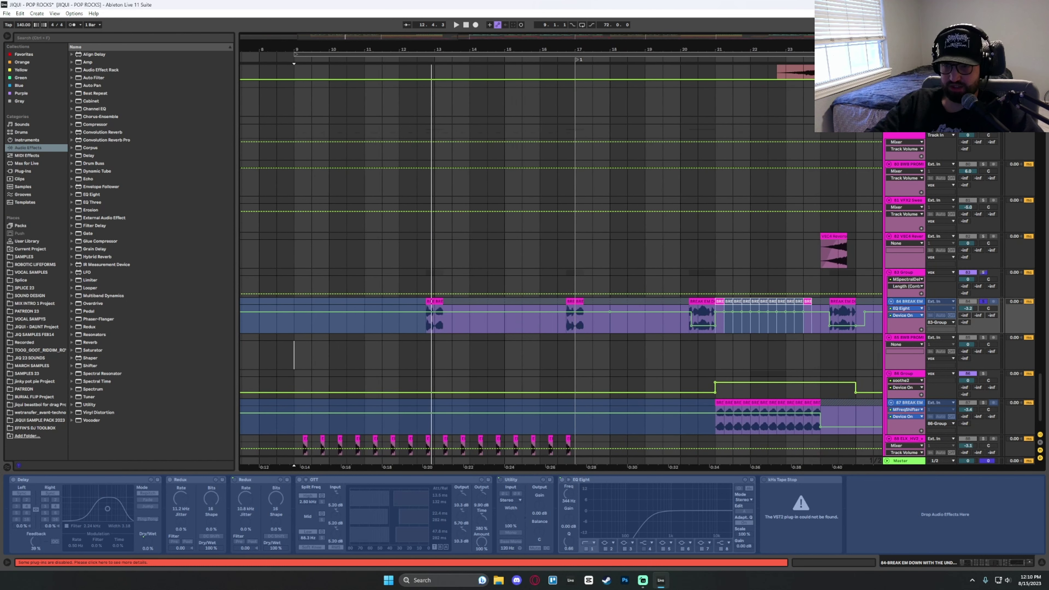
left_click(418, 282)
key("space")
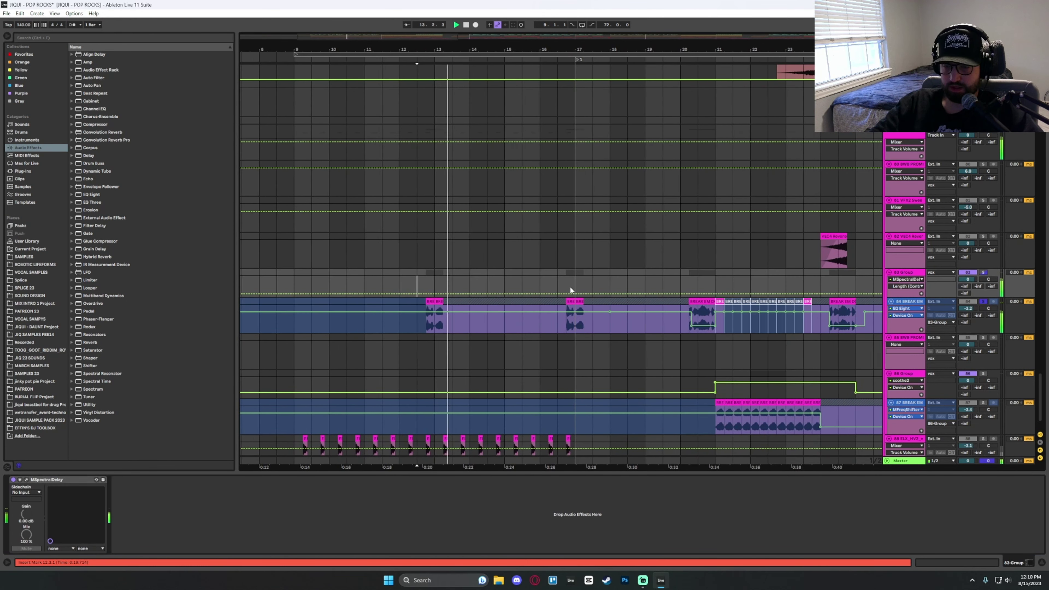
left_click(682, 272)
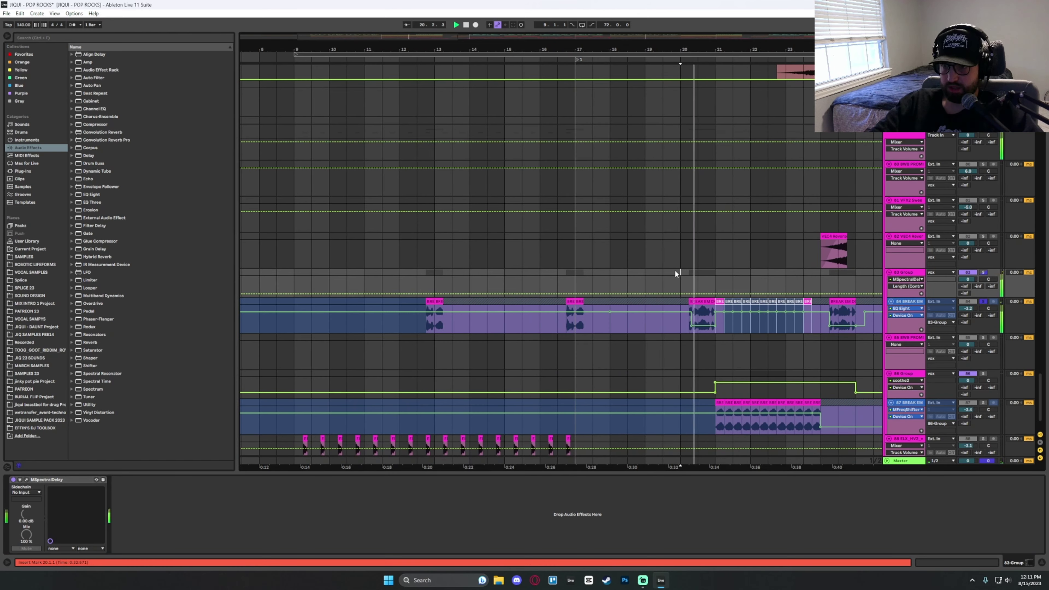
key("space")
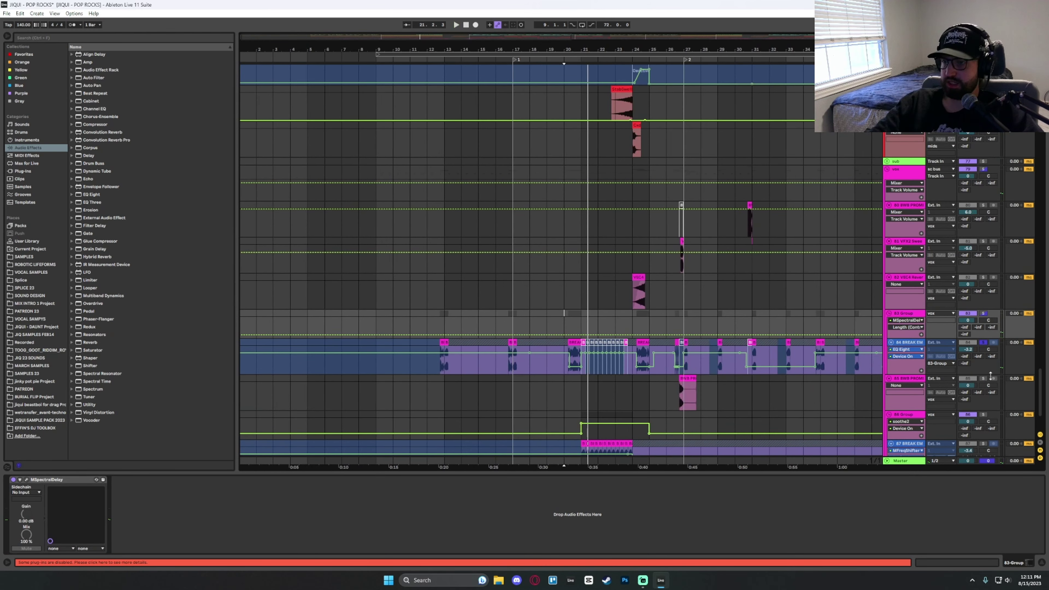
Clear the vocal solo and play the full arrangement from bar 14 into the section at bar 17.
left_click_drag(1038, 391, 1038, 157)
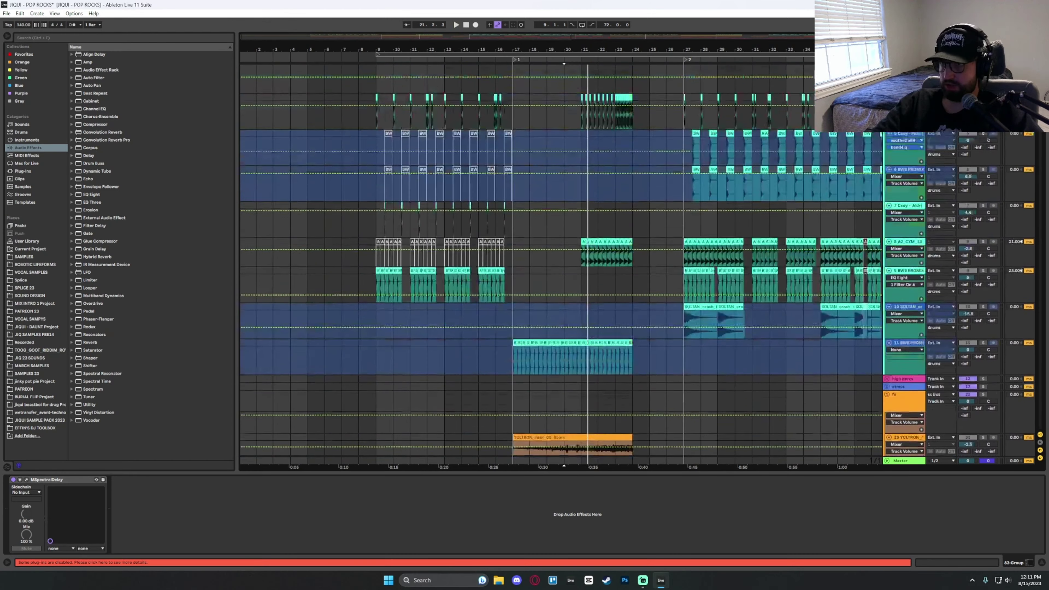
left_click(458, 182)
key("space")
scroll(554, 190, "down", 5)
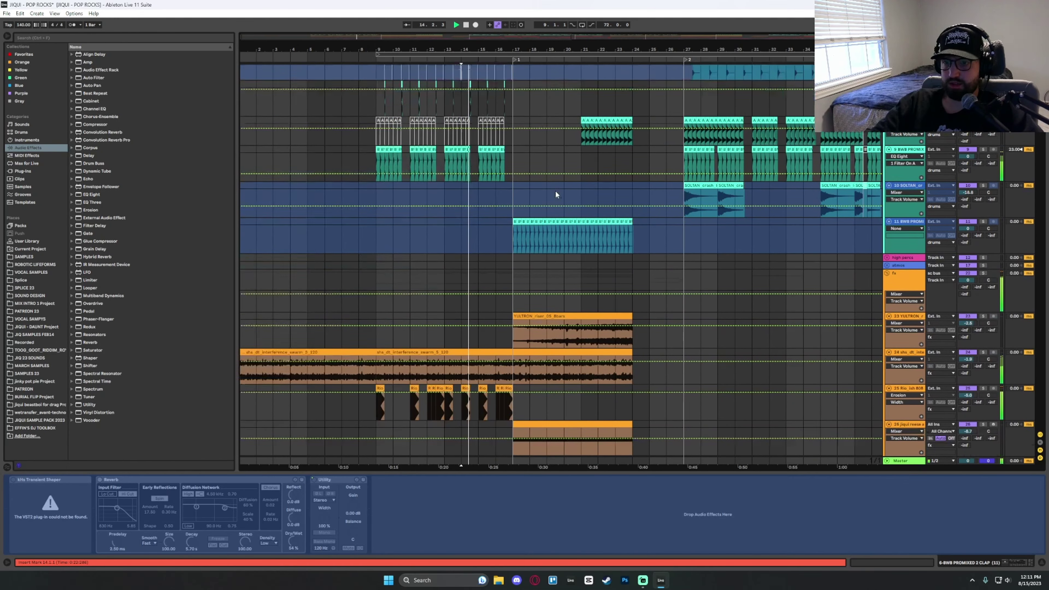
scroll(661, 234, "up", 4, "ctrl")
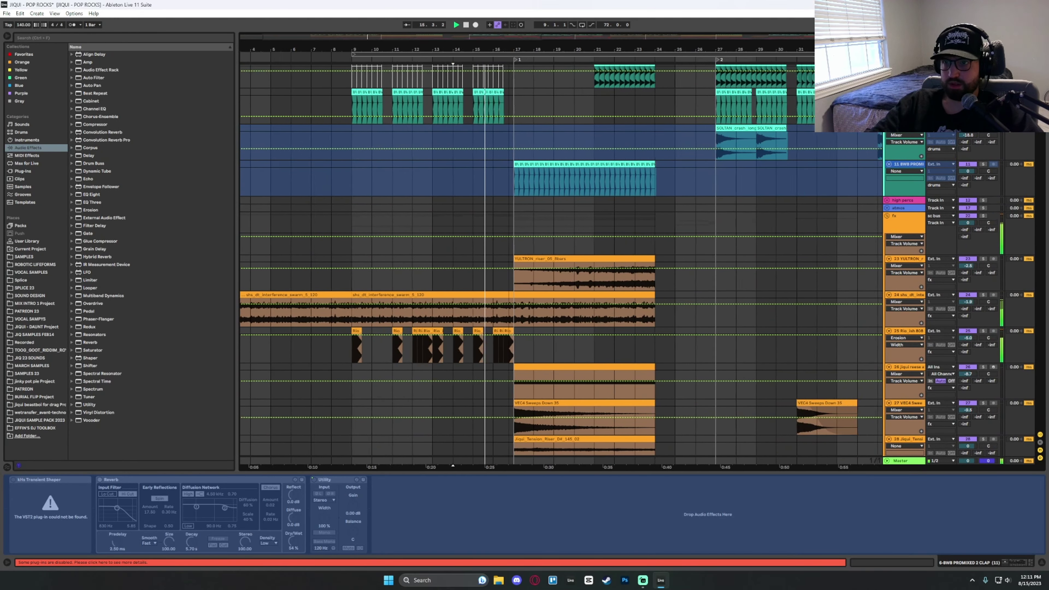
scroll(636, 234, "up", 2)
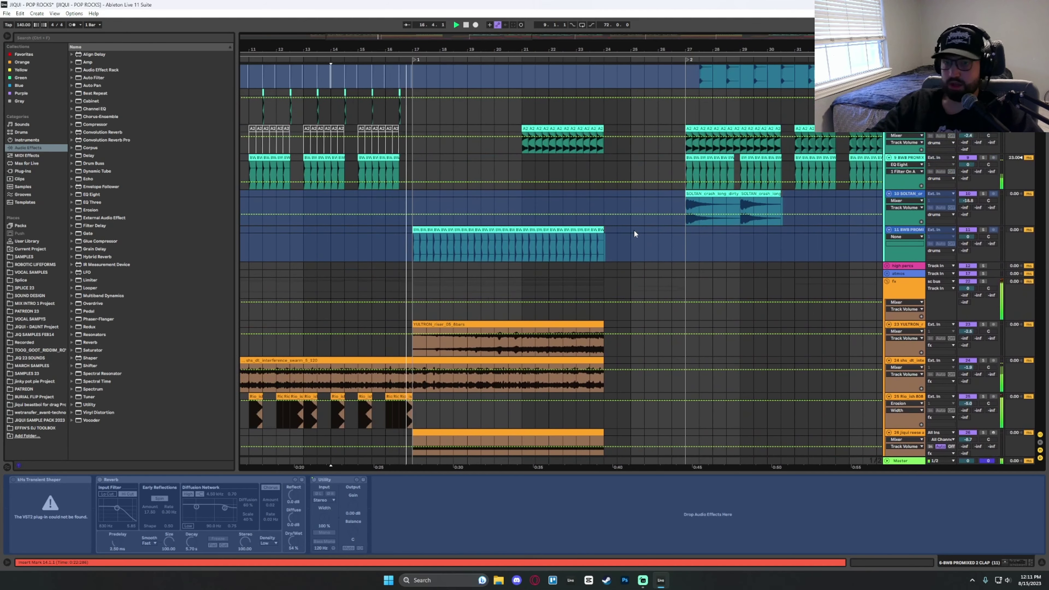
scroll(623, 236, "down", 3)
scroll(617, 244, "up", 1)
scroll(578, 239, "up", 1)
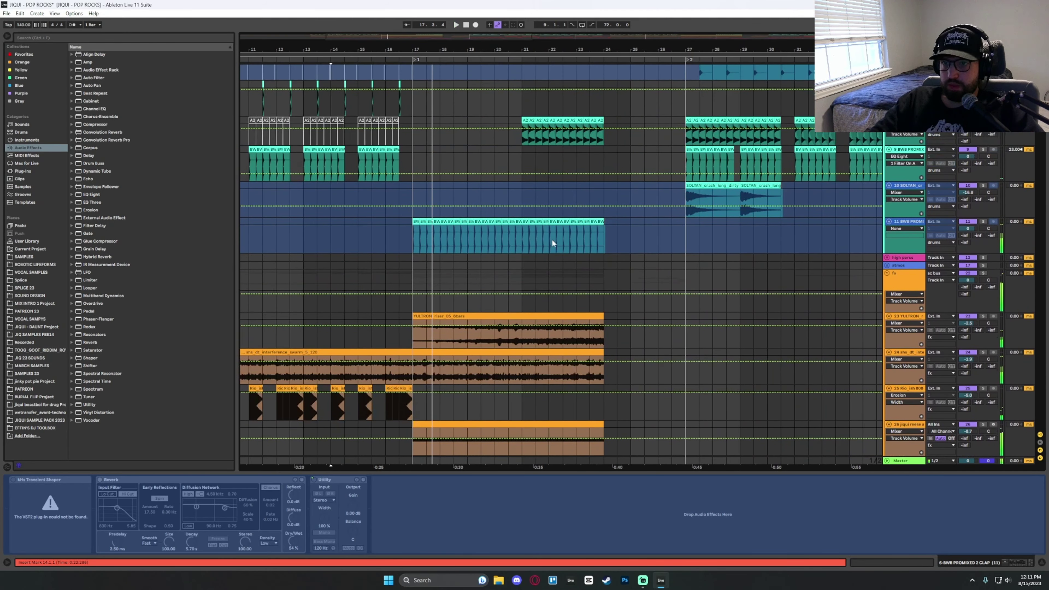
Solo the riser track at bar 17 in the fx group and play it from bar 21.
scroll(551, 238, "down", 1)
left_click(420, 272)
key("space")
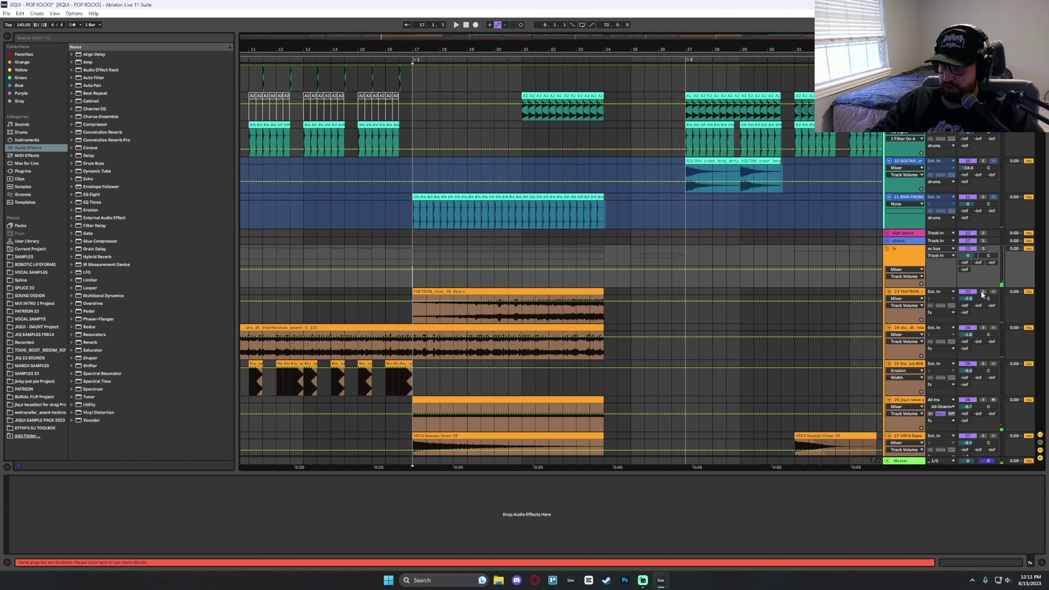
left_click(521, 250)
key("space")
scroll(569, 248, "down", 6)
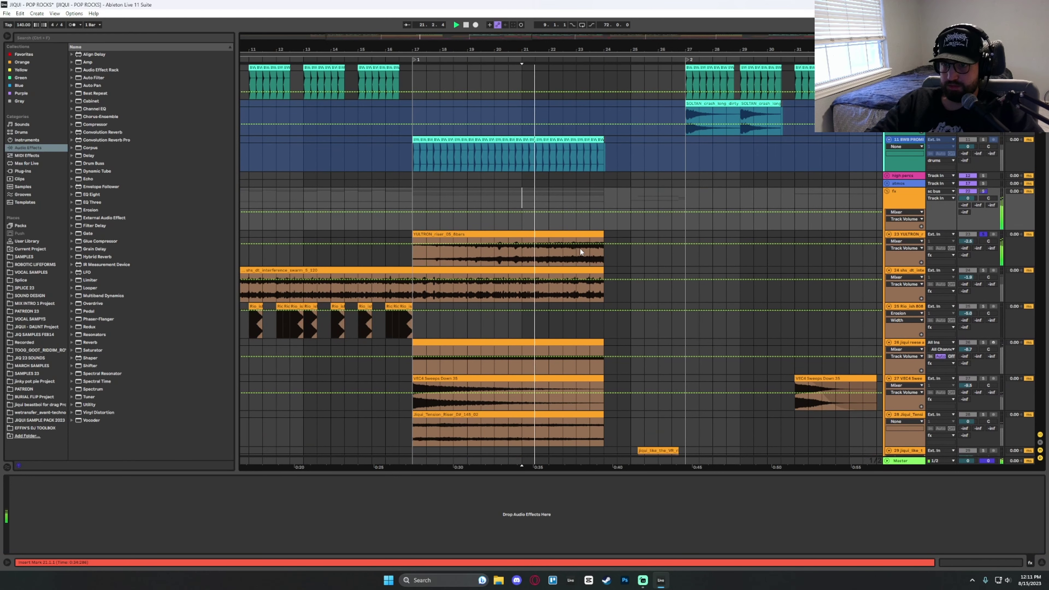
Solo the reese arp thing track in the fx group and play it from bar 17.
left_click(442, 300)
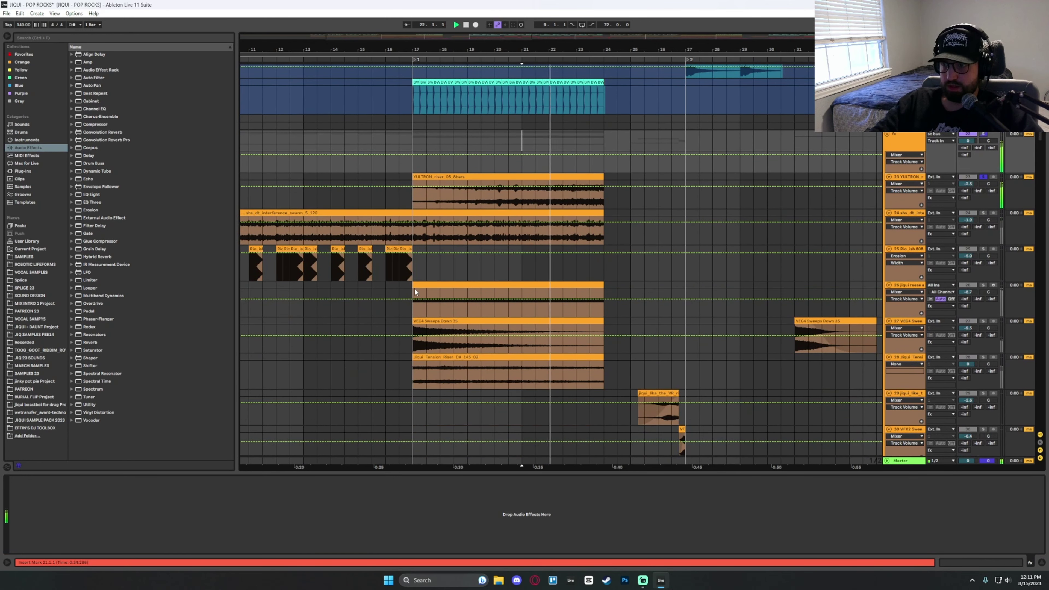
left_click(846, 286)
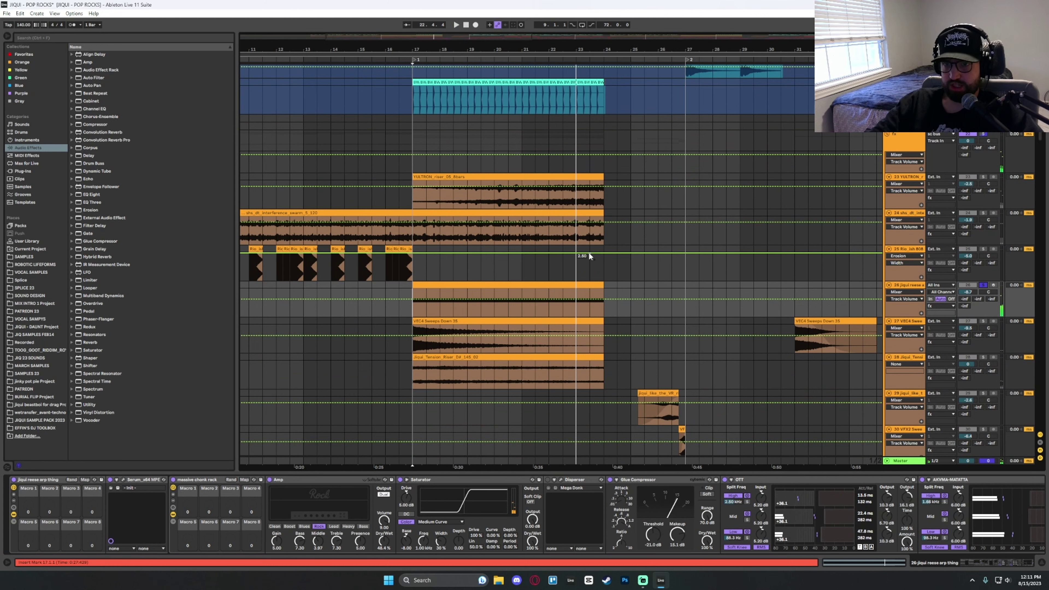
key("space")
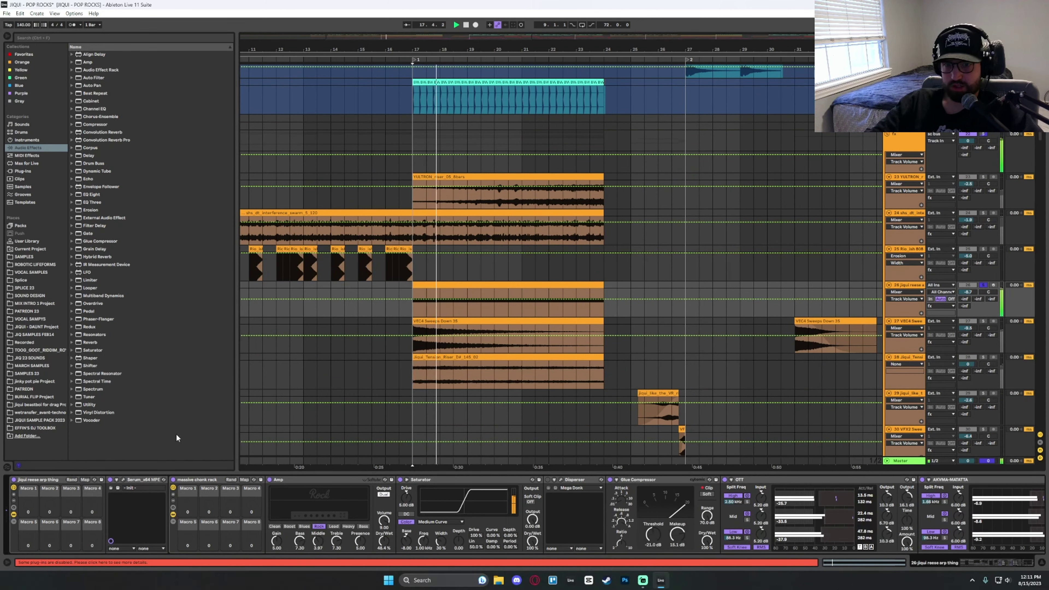
Open the reese arp track's Serum instrument, inspect its effects and oscillator pages, and close it.
left_click(124, 480)
left_click_drag(330, 39, 580, 119)
left_click(459, 136)
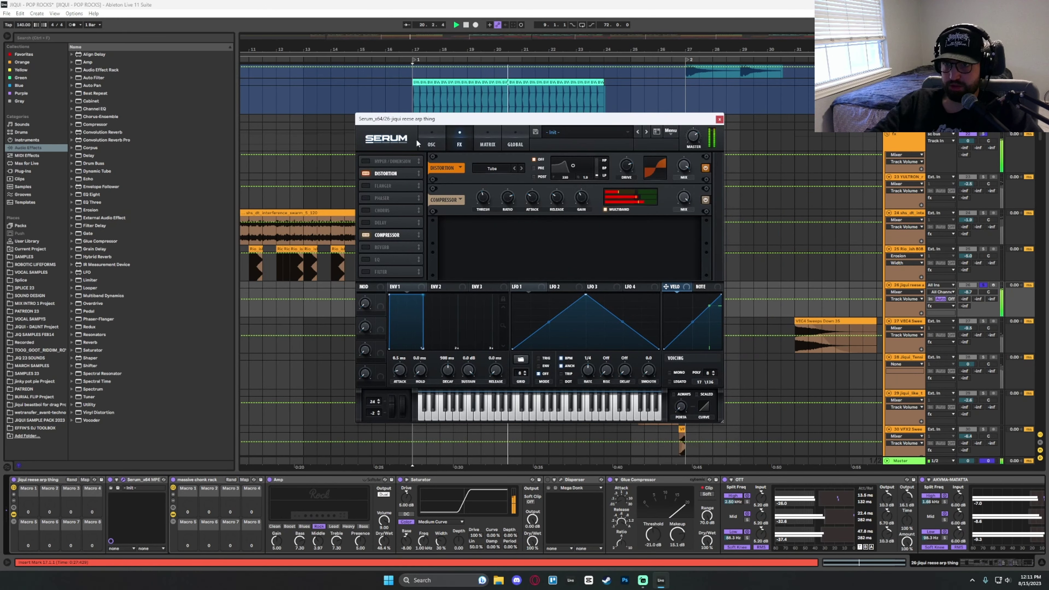
left_click(431, 139)
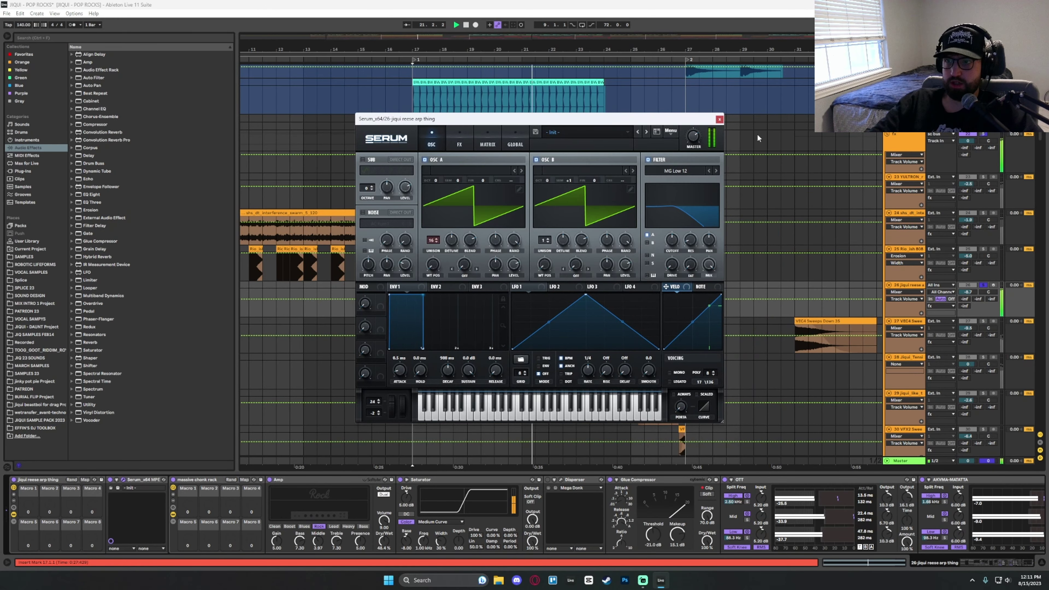
left_click(719, 119)
Compare the reese arp sound without and with the EQ Eight at the end of its device chain.
scroll(884, 488, "right", 6)
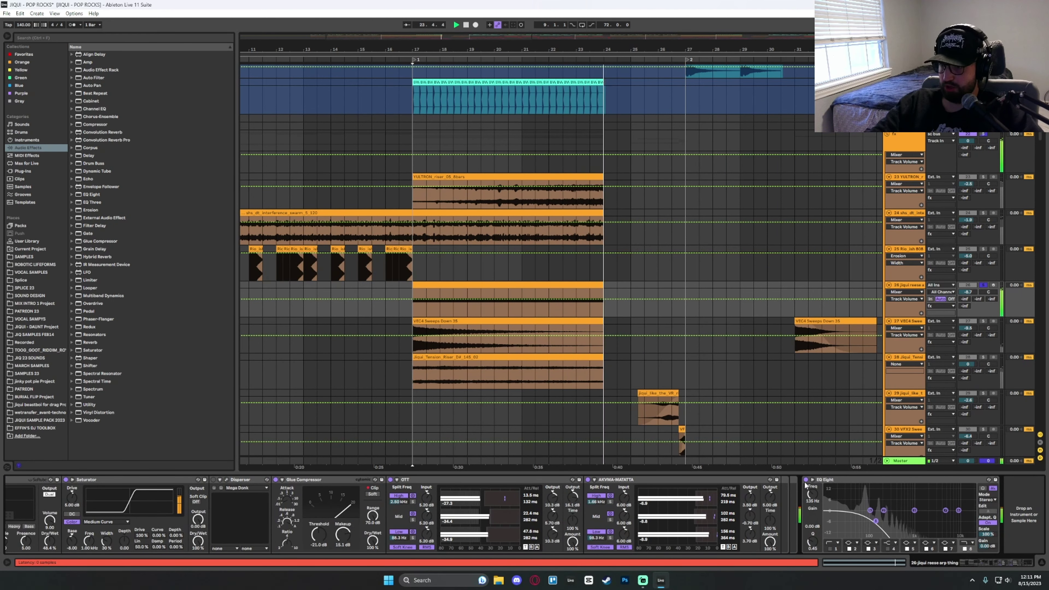
left_click(806, 480)
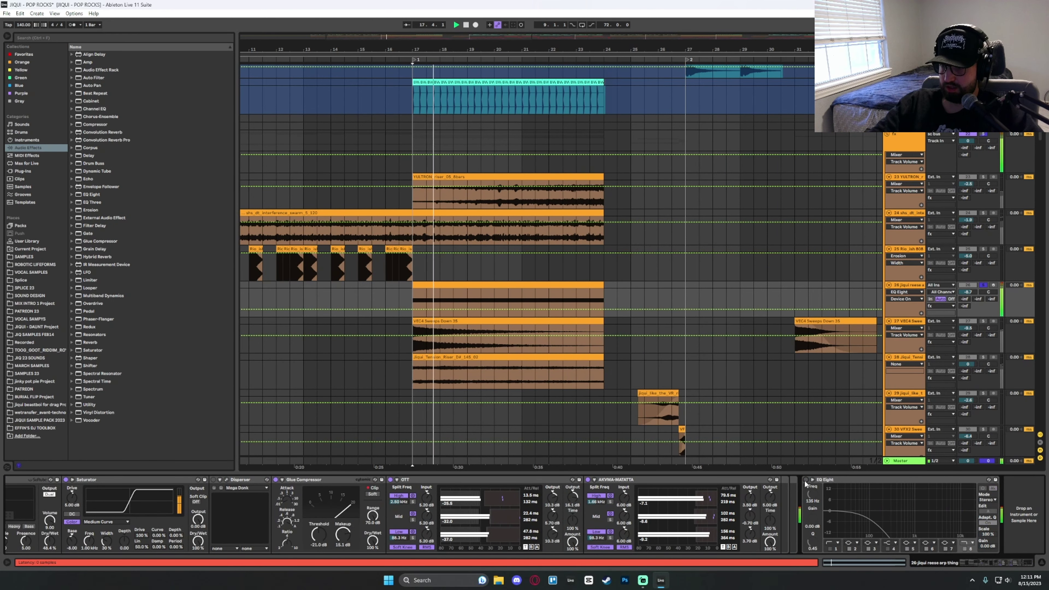
left_click(805, 480)
Stop playback, solo the VEC4 Sweeps Down track starting at bar 17, and play it from there.
scroll(477, 246, "down", 3)
scroll(477, 247, "down", 1)
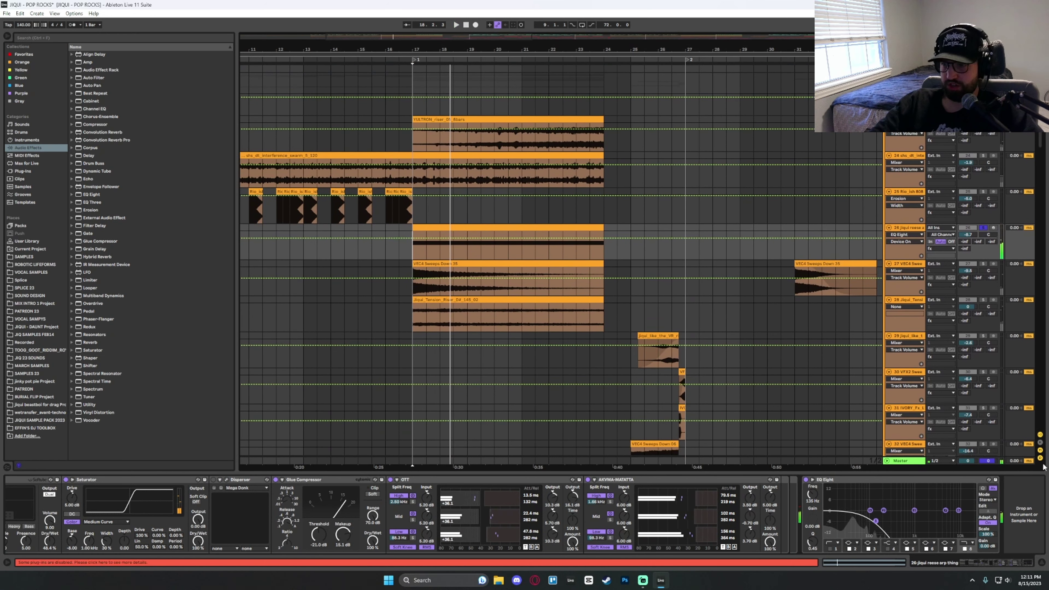
key("space")
left_click(407, 294)
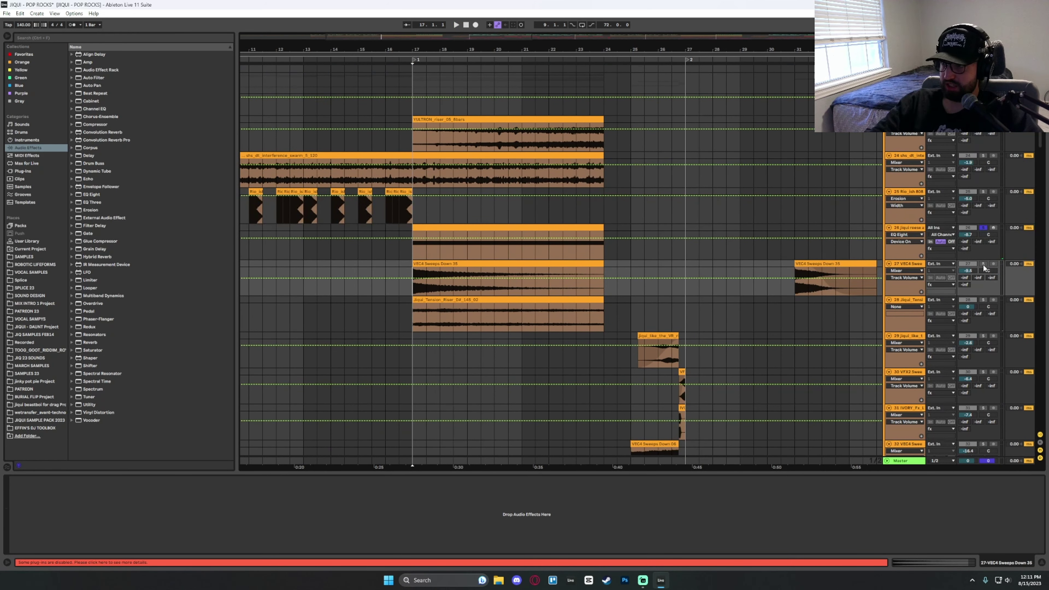
key("space")
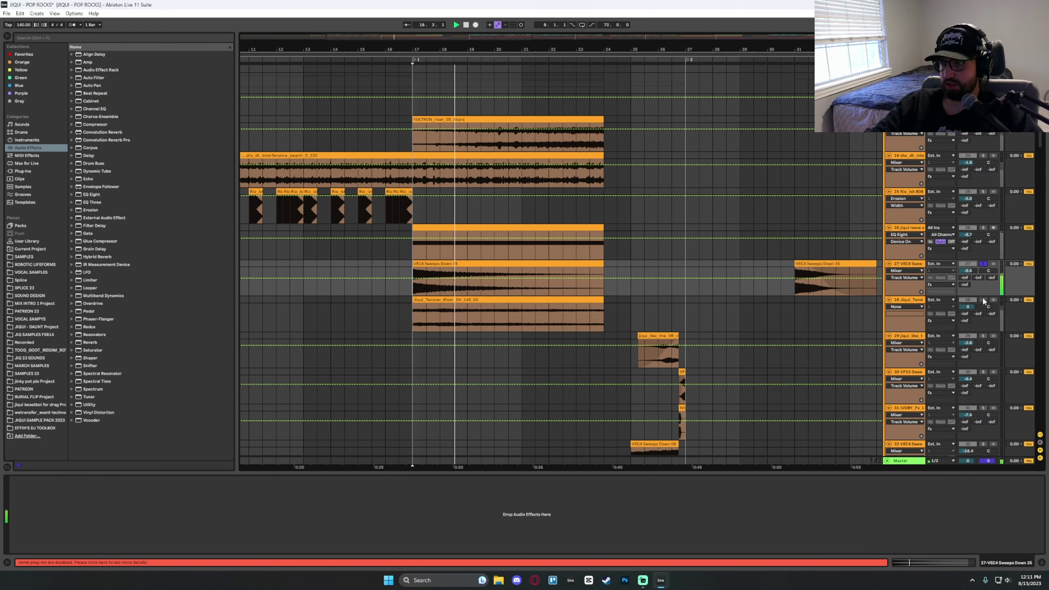
Solo the Tension Riser track and play it from bar 17, switching the solo to the horror tension synth track during playback.
key("space")
key("space")
scroll(579, 222, "down", 5)
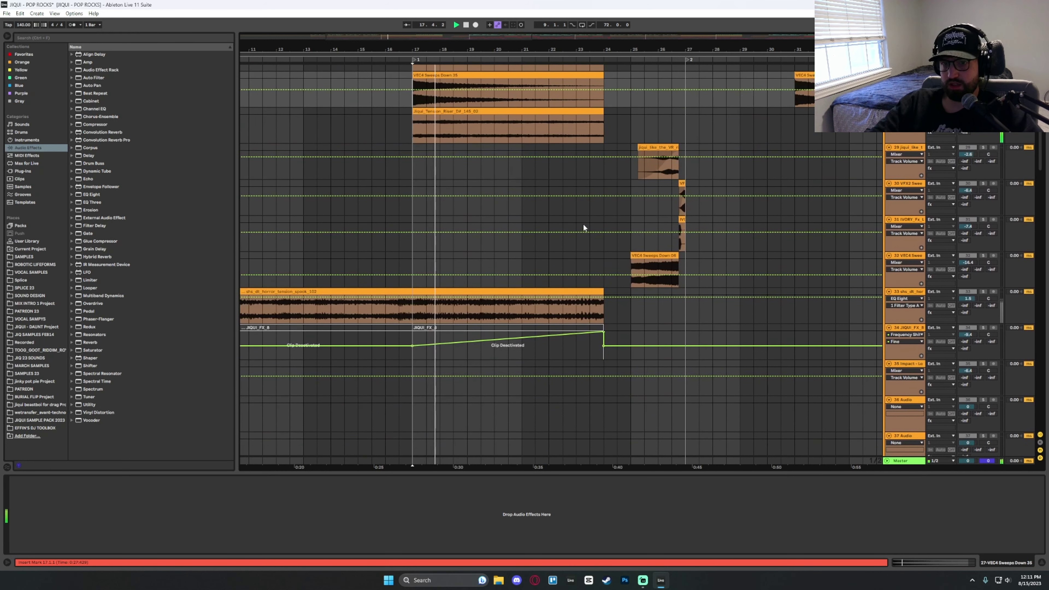
left_click(983, 292)
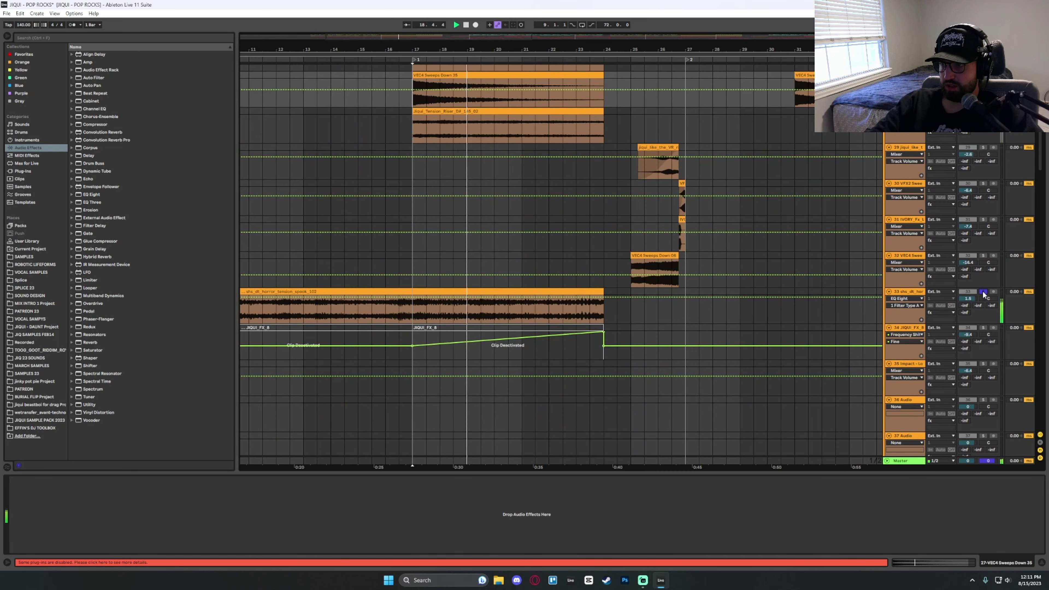
Solo the TH_Bass_Hit track in the mids group, play it from bar 21, and show its device chain.
scroll(796, 211, "down", 5)
scroll(1043, 246, "down", 5)
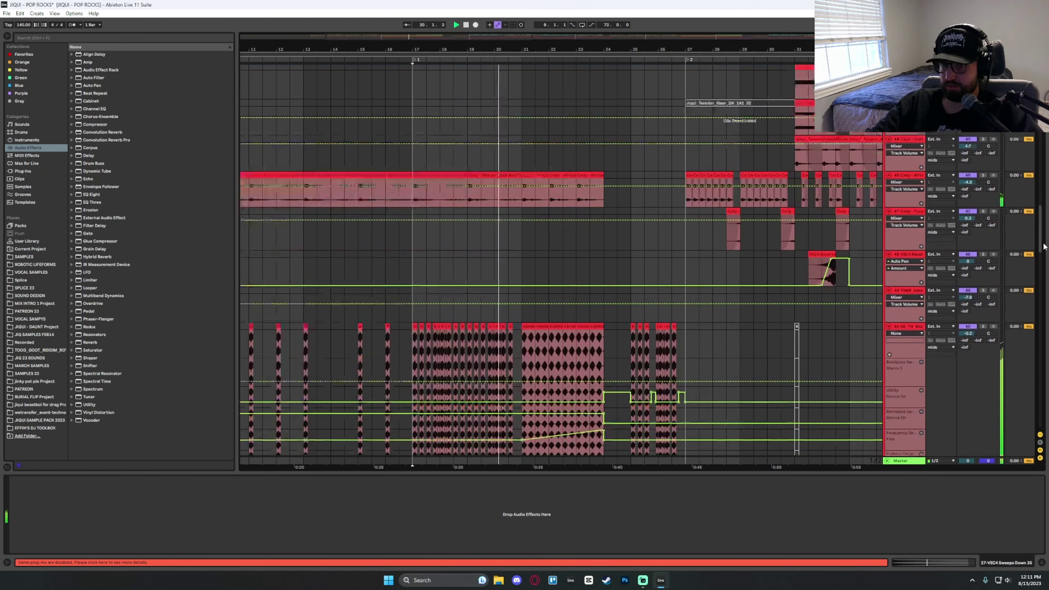
scroll(1043, 246, "down", 5)
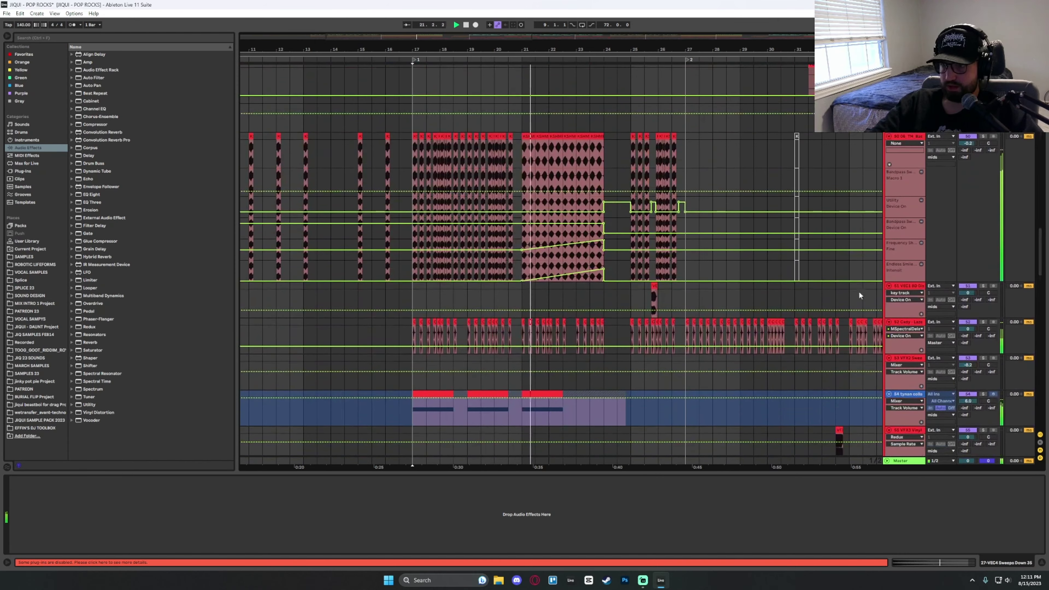
scroll(701, 288, "up", 3)
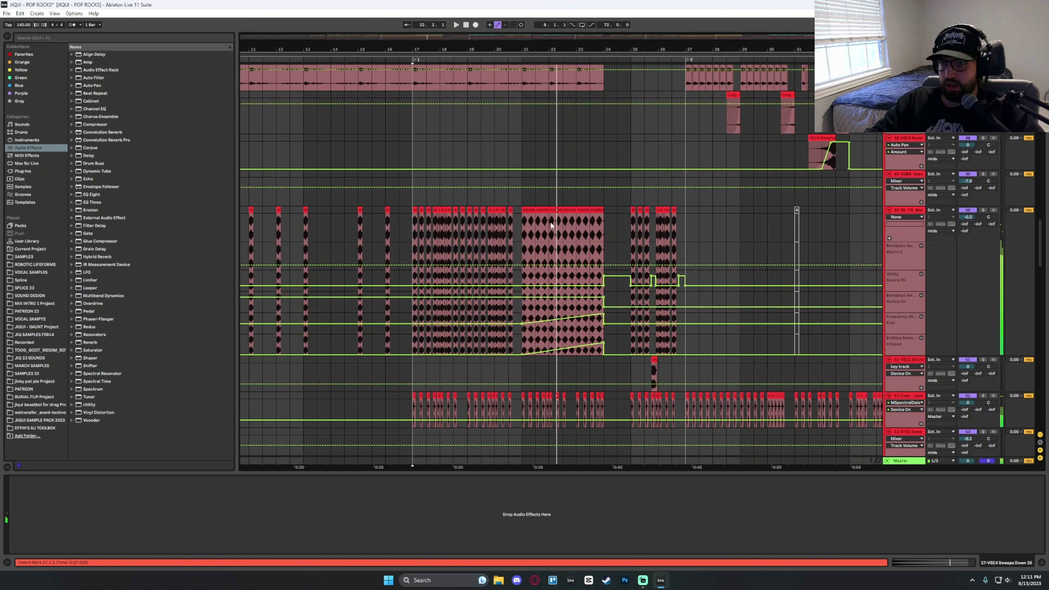
left_click(522, 203)
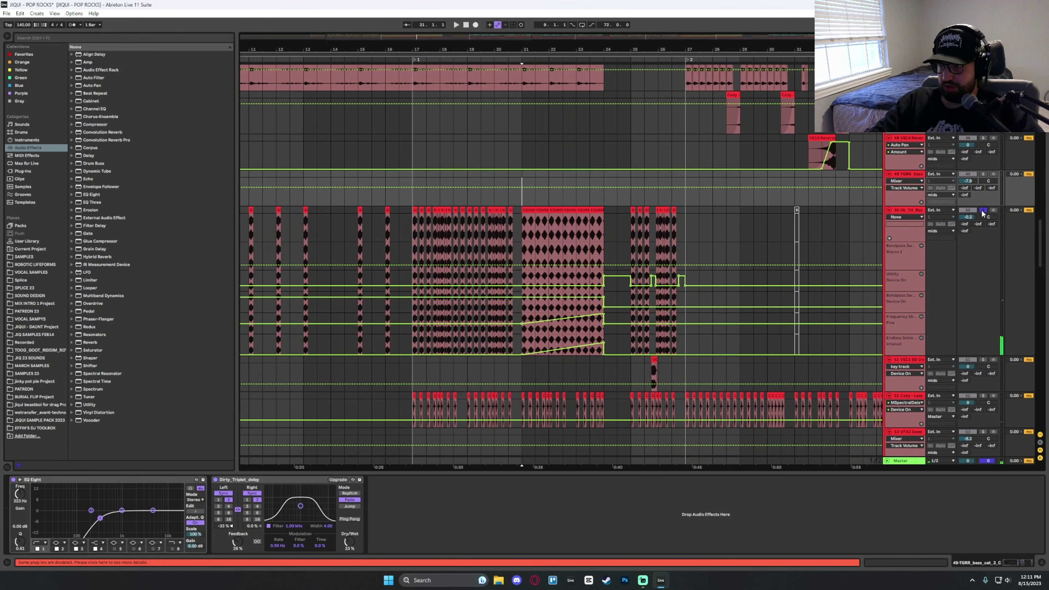
key("space")
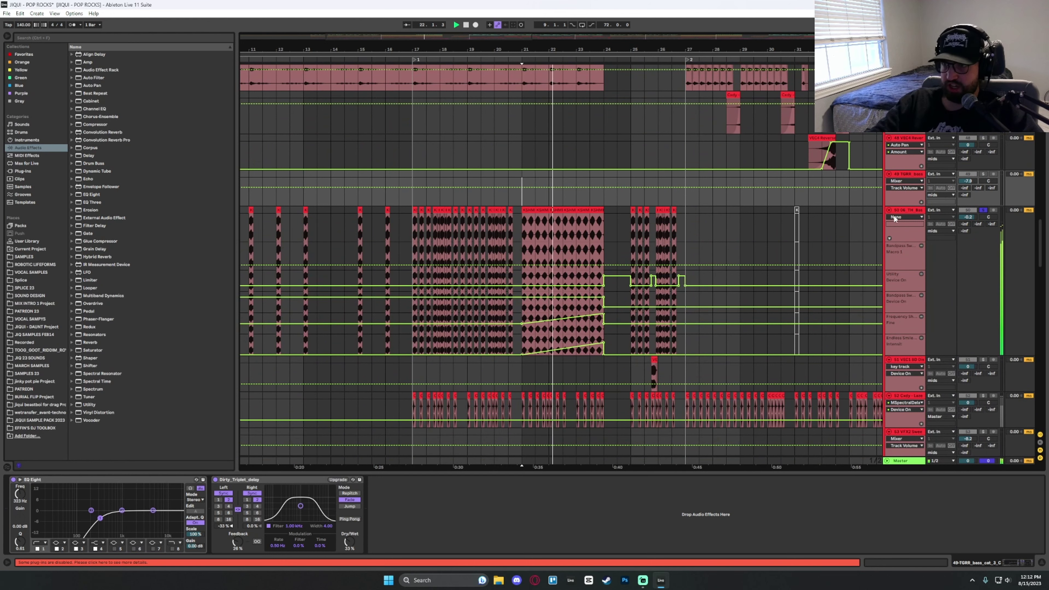
left_click(722, 269)
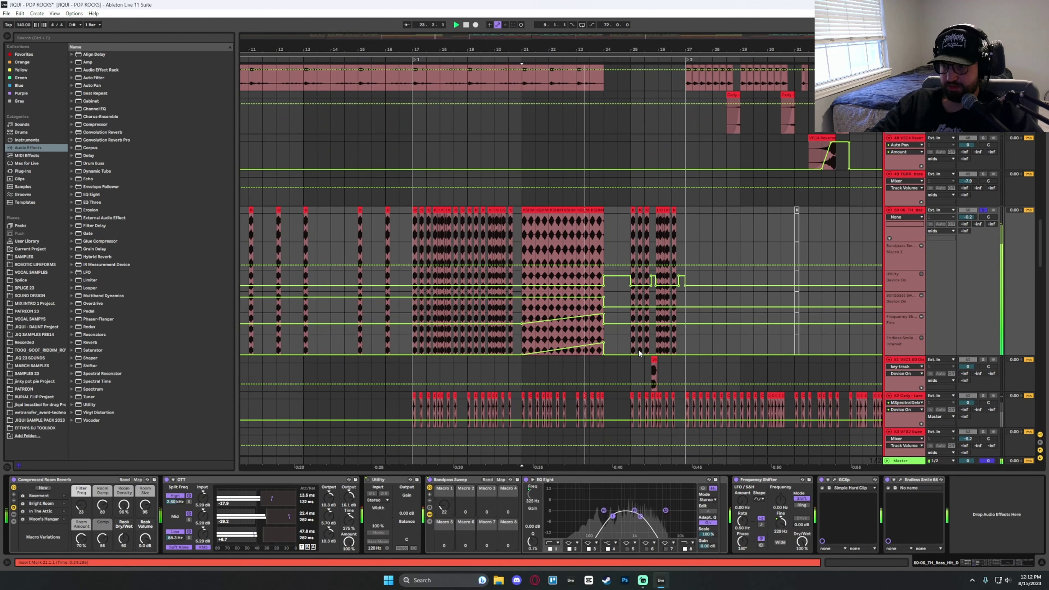
scroll(585, 237, "down", 3)
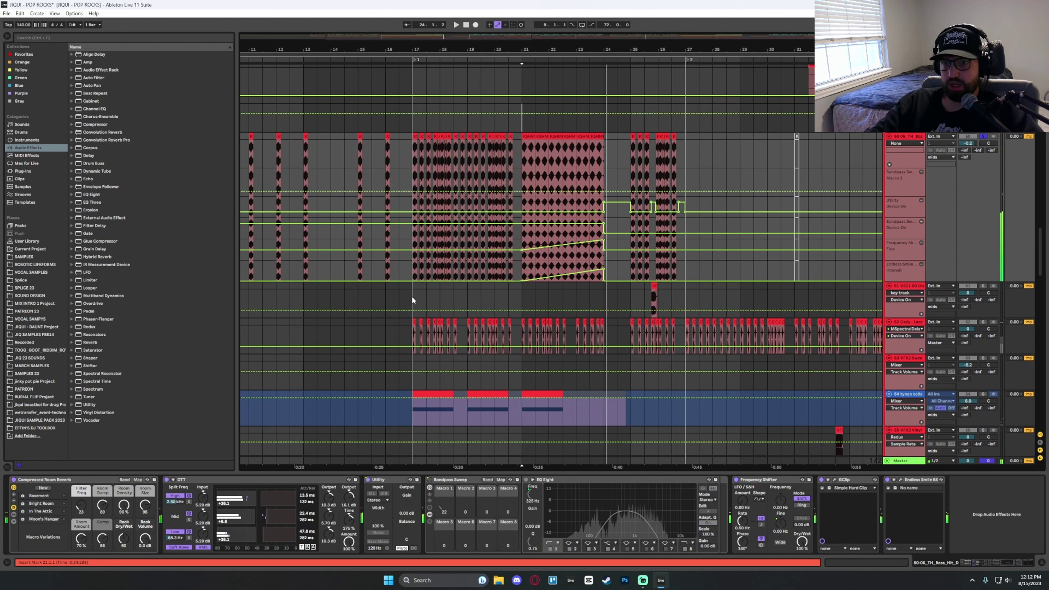
Solo the Lazer Pop (FX) track in the mids group and play it from bar 17.
left_click(414, 301)
left_click(413, 333)
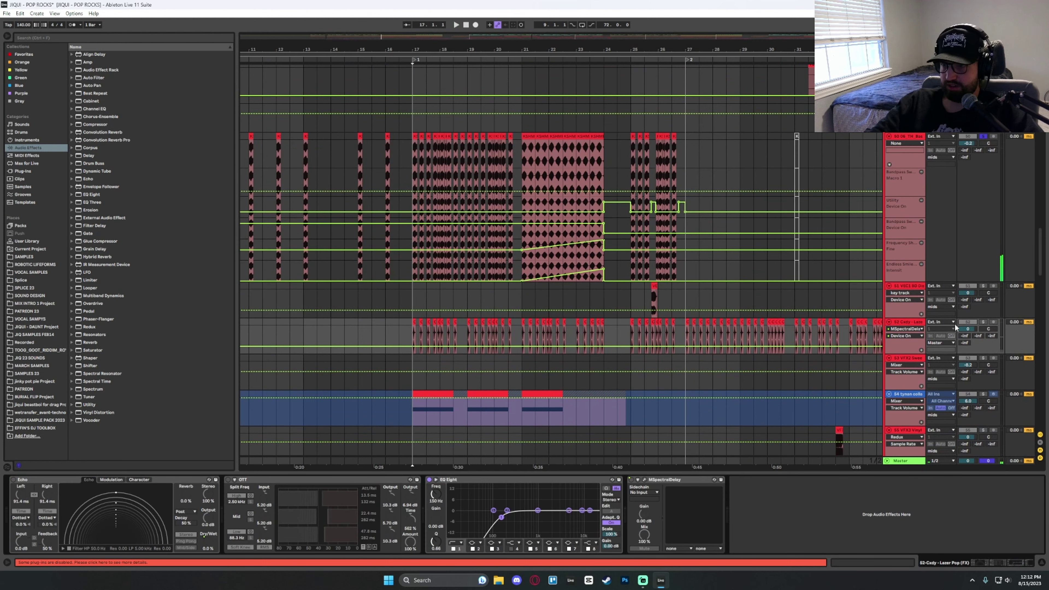
left_click(983, 322)
key("space")
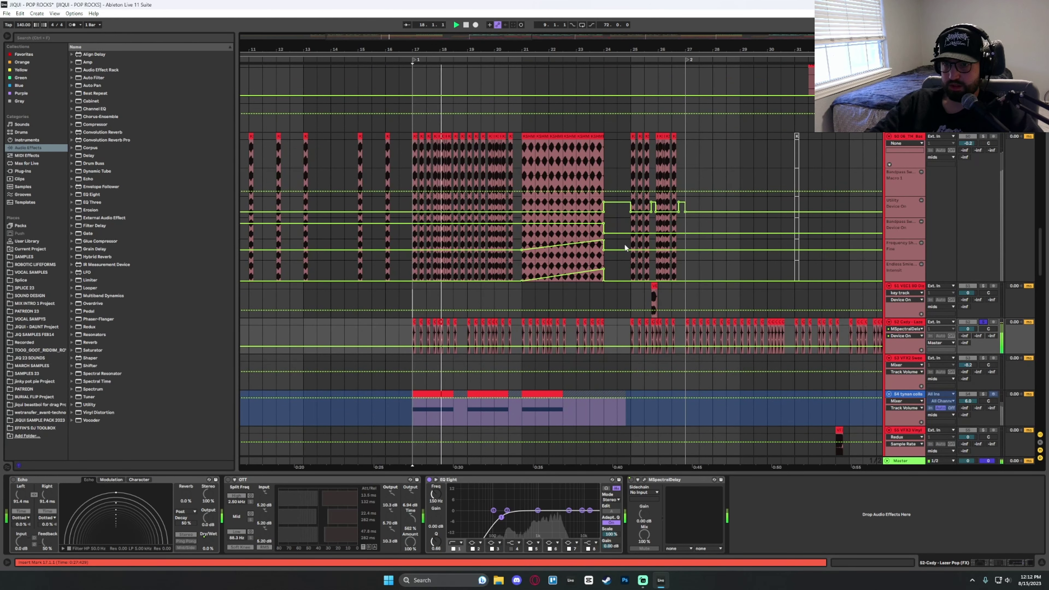
View the collab bass 01 track's devices, solo the track, and play it from bar 17 and from bar 21.
scroll(582, 338, "down", 2)
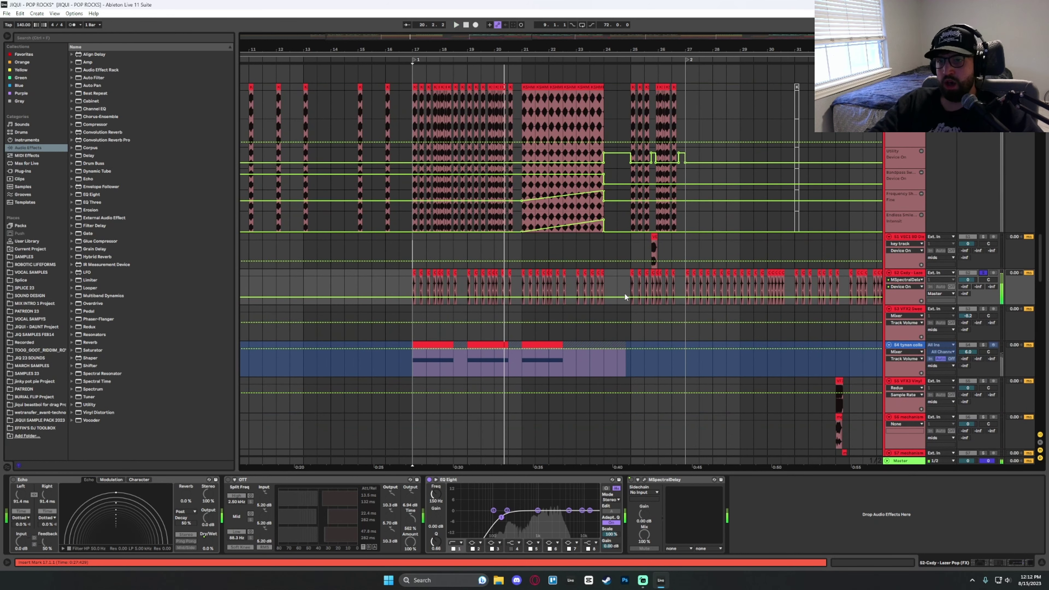
left_click(915, 297)
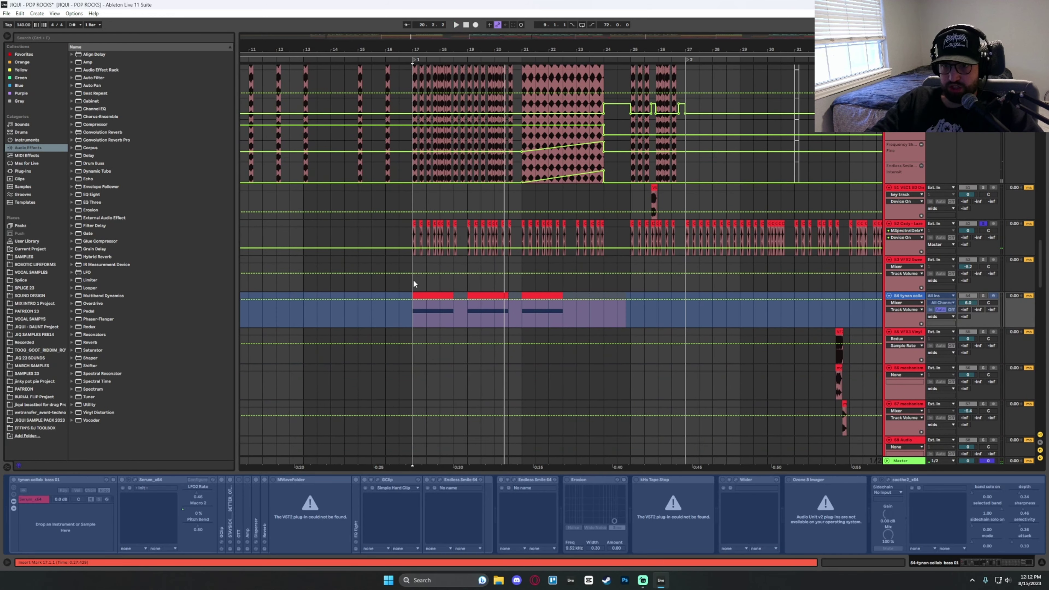
left_click(414, 283)
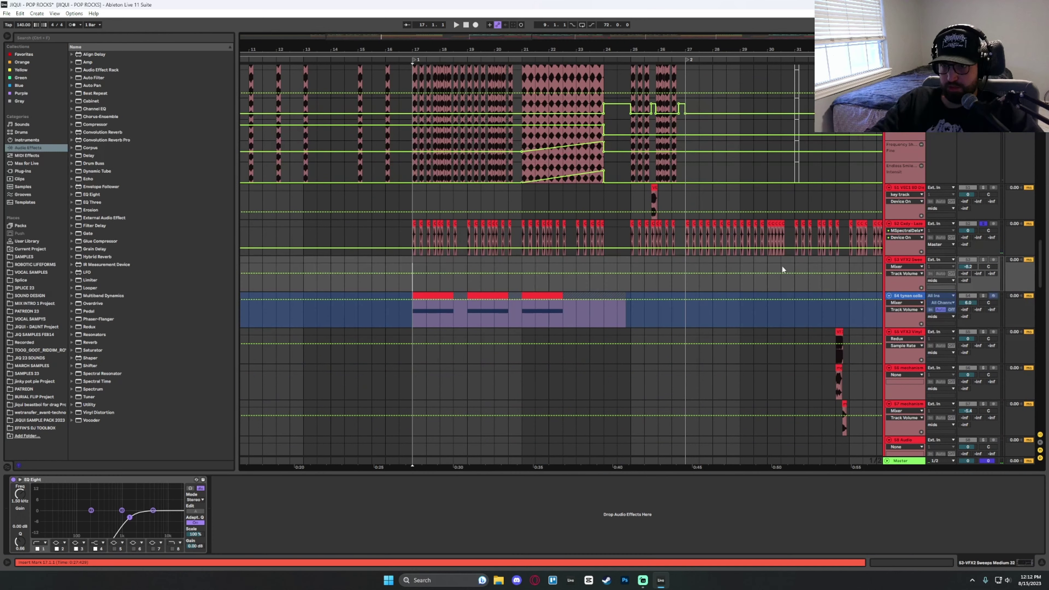
key("space")
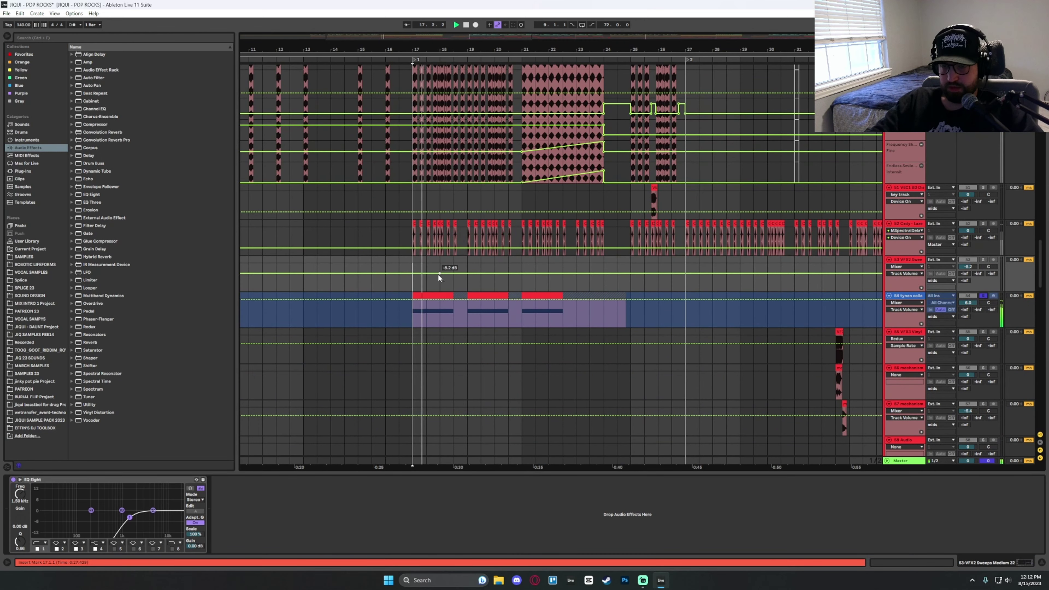
scroll(522, 244, "down", 3)
scroll(515, 244, "up", 1)
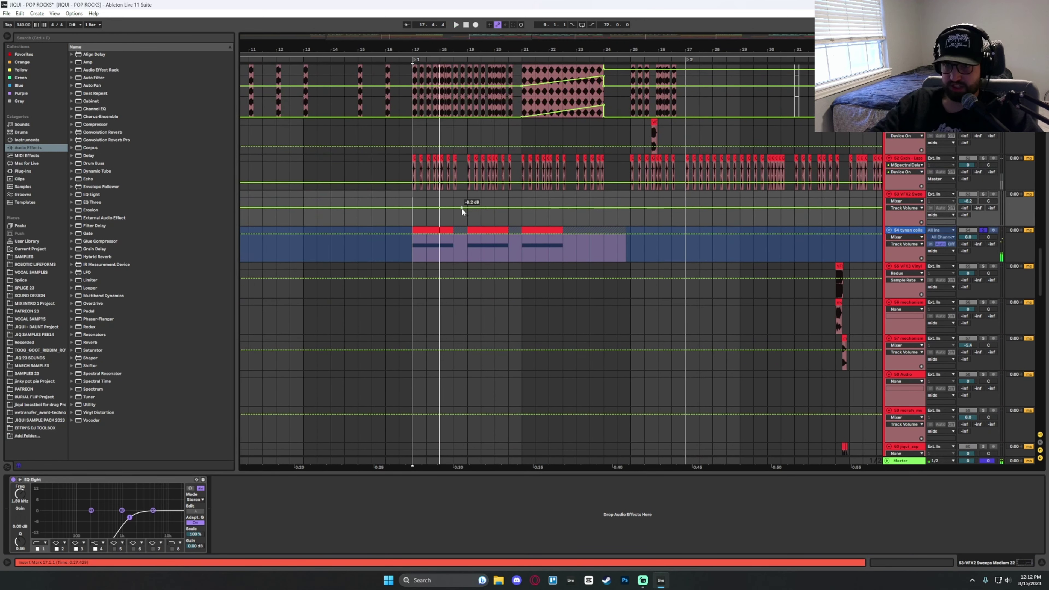
left_click(522, 193)
Delete the folded Cymatics track above servo_mid in the mids group.
scroll(732, 229, "down", 3)
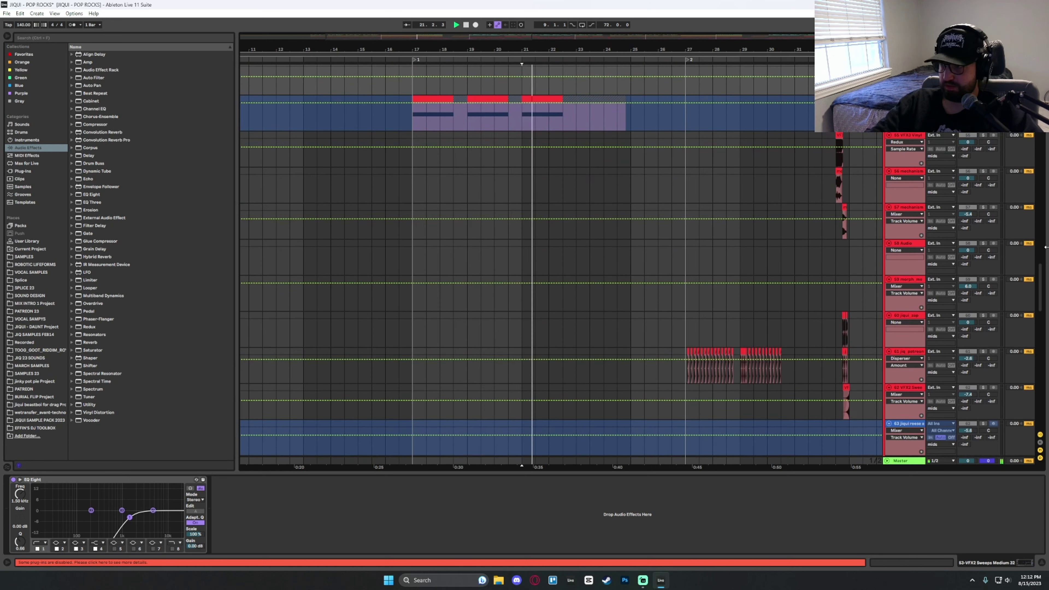
scroll(1017, 321, "down", 3)
left_click_drag(1038, 320, 1044, 389)
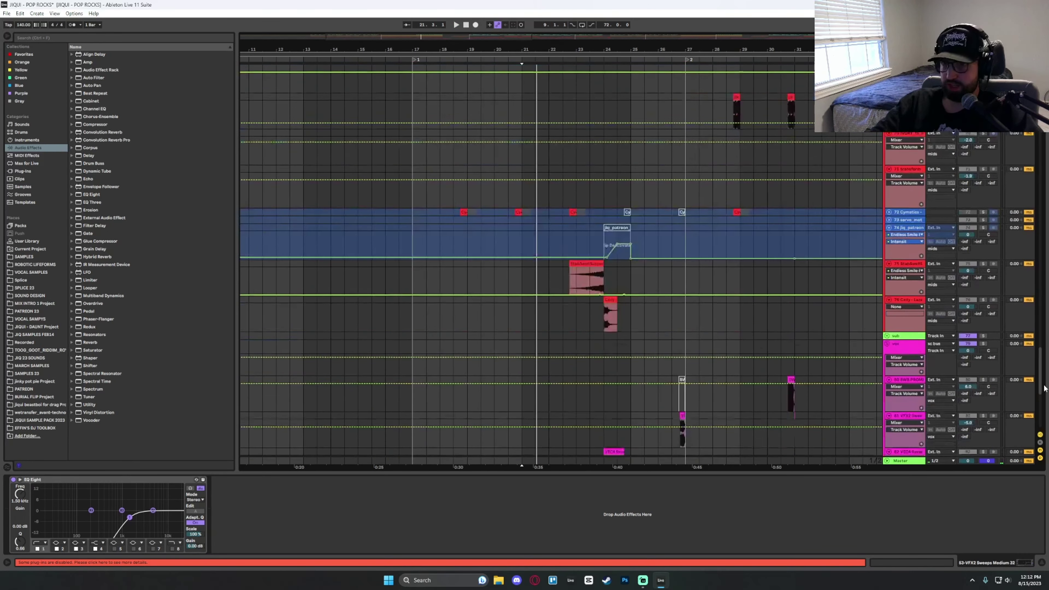
key("Delete")
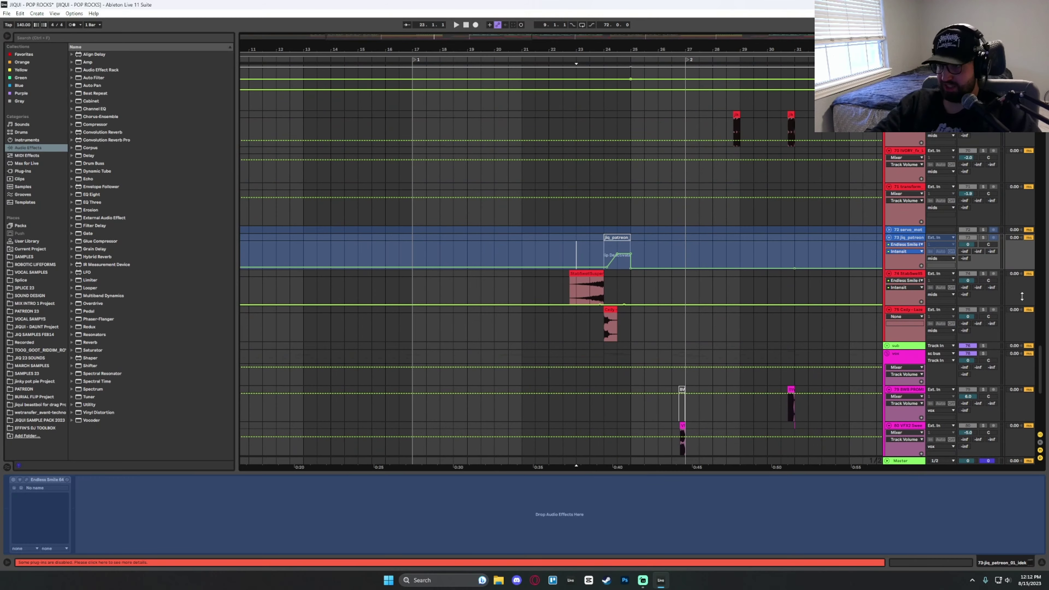
Solo and play the StabSwellSuspense track from bar 23, and the Lazer Pop track below it from bar 24.
key("space")
scroll(985, 278, "down", 2)
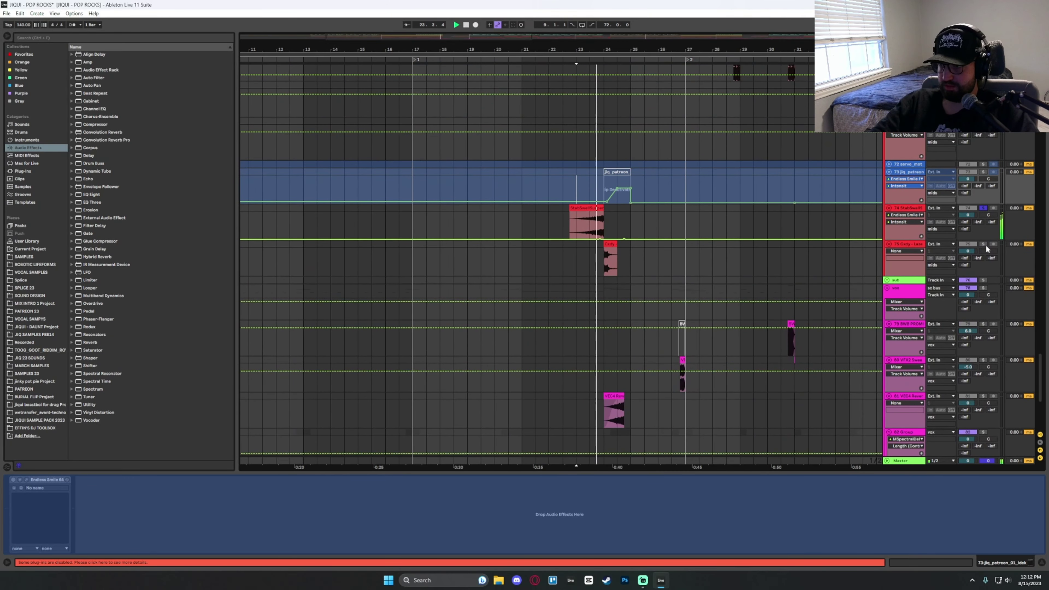
left_click(605, 218)
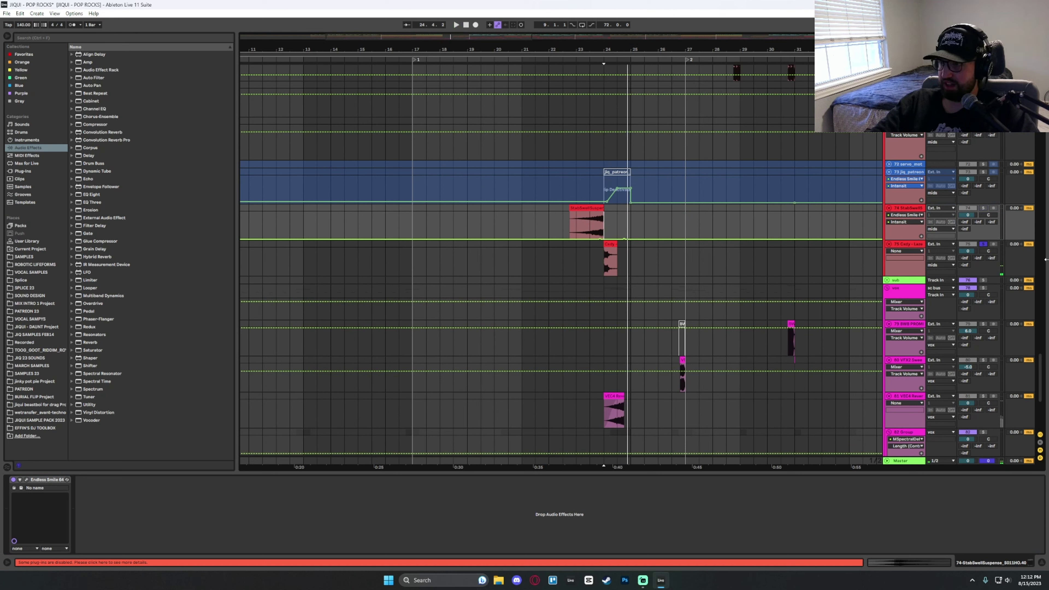
Clear the Lazer Pop solo and play the full arrangement from bar 21 while viewing the vox group.
left_click(518, 271)
key("space")
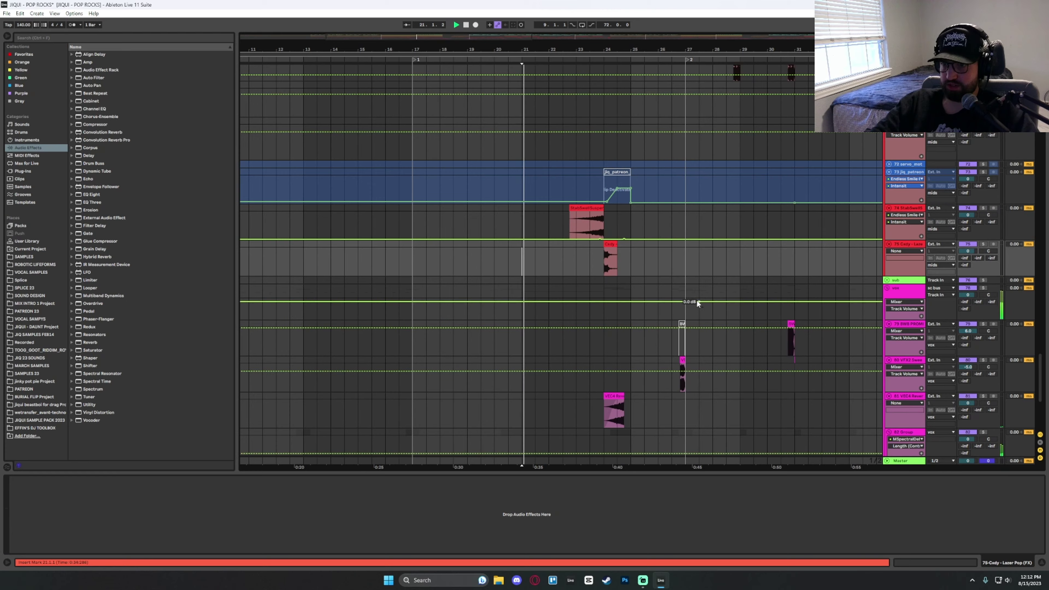
scroll(697, 299, "down", 3)
scroll(669, 270, "up", 3)
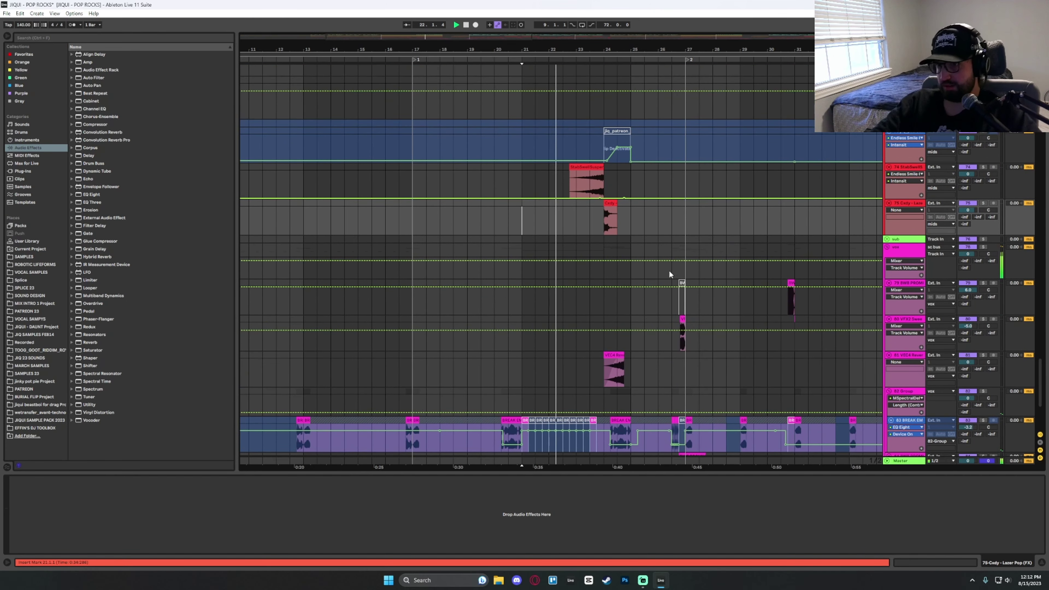
Look over the remaining vox group tracks, stop playback, and examine the mids tracks around bars 24 to 27.
scroll(836, 293, "down", 3)
scroll(1042, 384, "down", 5)
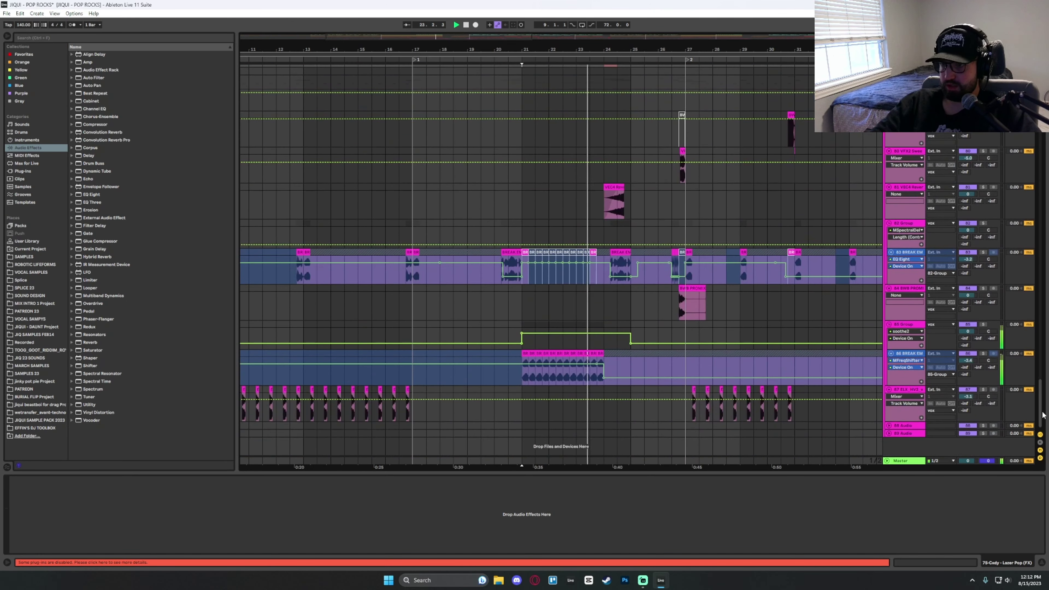
scroll(1041, 388, "up", 6)
scroll(1042, 392, "down", 4)
left_click_drag(1042, 392, 1020, 245)
key("space")
mouse_move(461, 44)
left_mouse_down()
mouse_move(325, 62)
mouse_move(471, 38)
left_mouse_up()
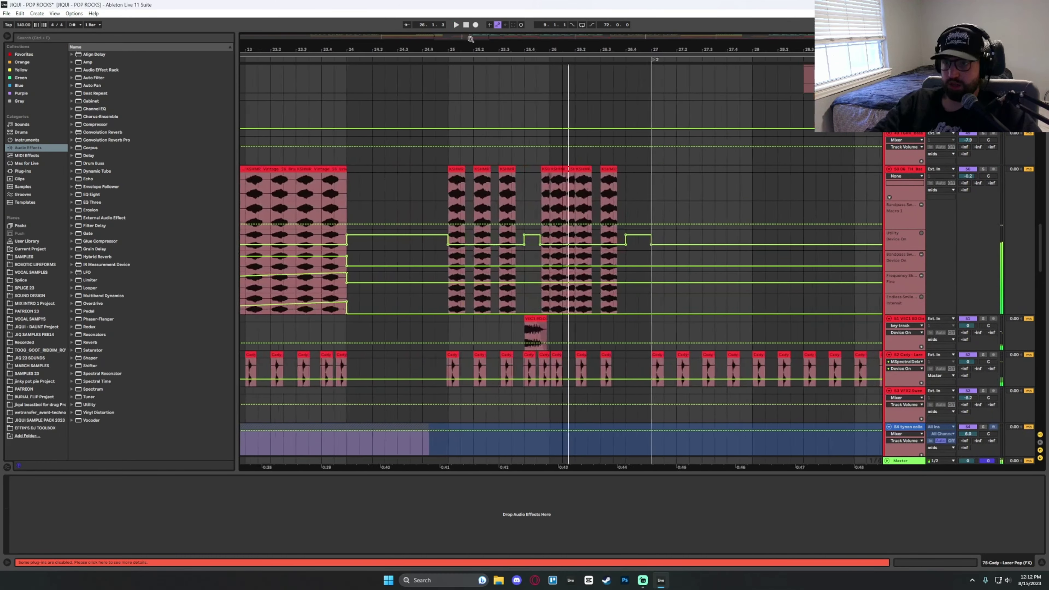
View the TH_Bass_Hit track's devices, solo the track, and play it from bar 25.
left_click(443, 164)
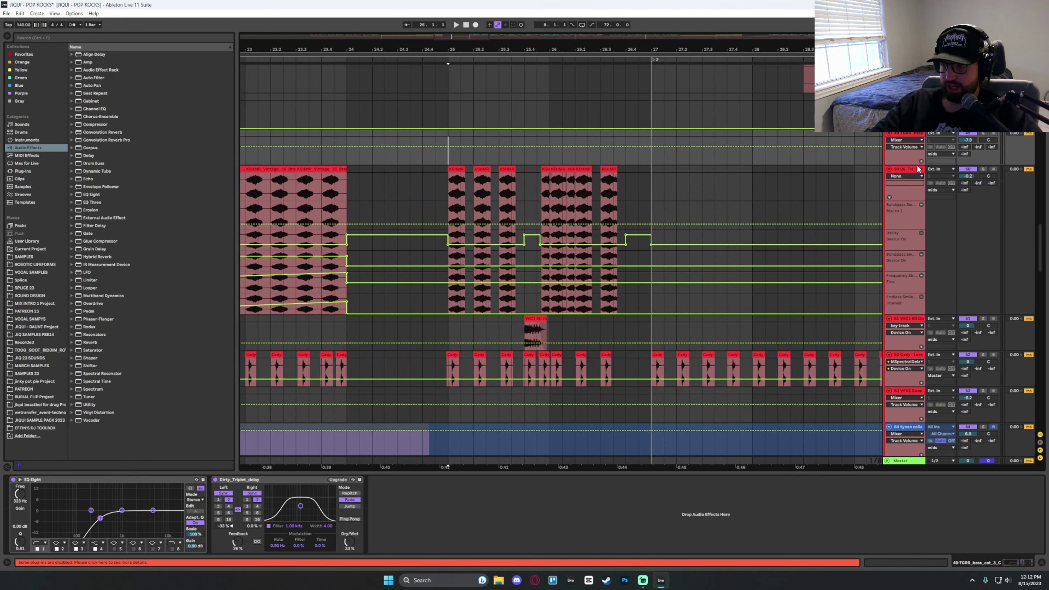
left_click(916, 170)
left_click(982, 169)
key("space")
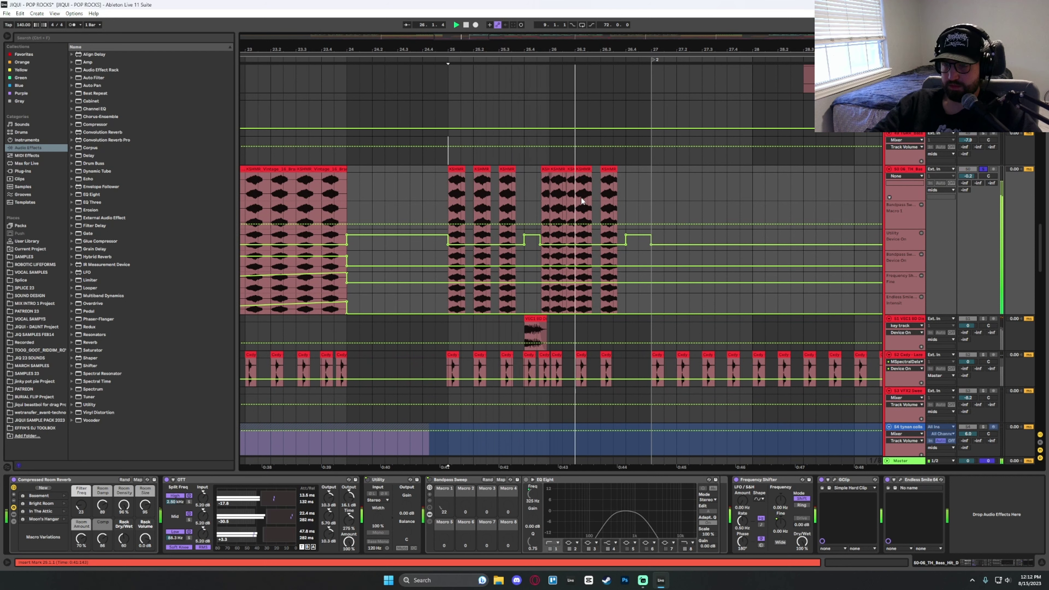
Solo the VEC1 BD Distortion track and audition its bar 25 clip with the Amp device off and on.
left_click(452, 330)
key("space")
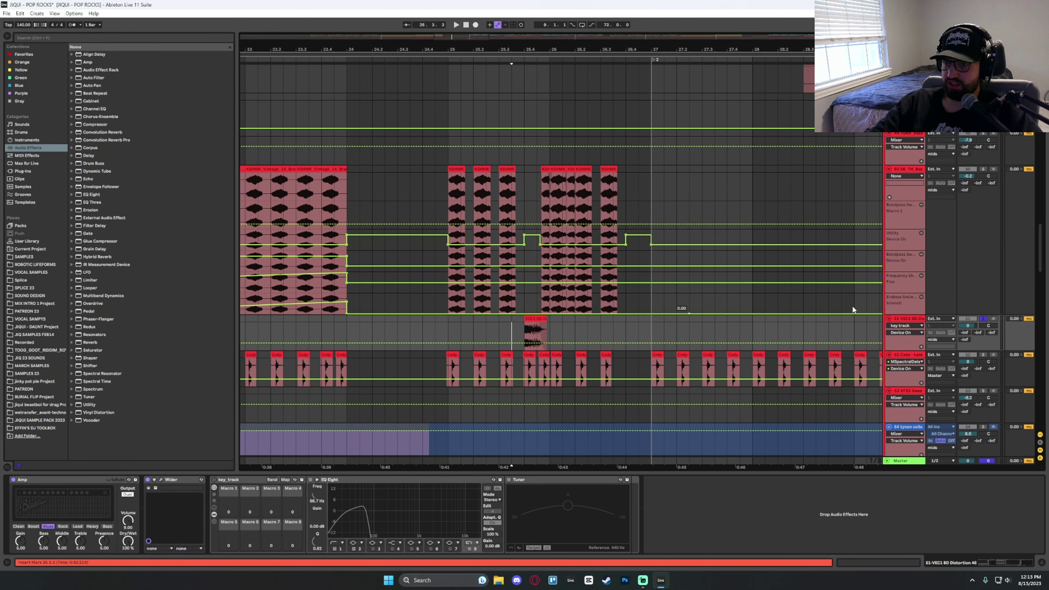
key("space")
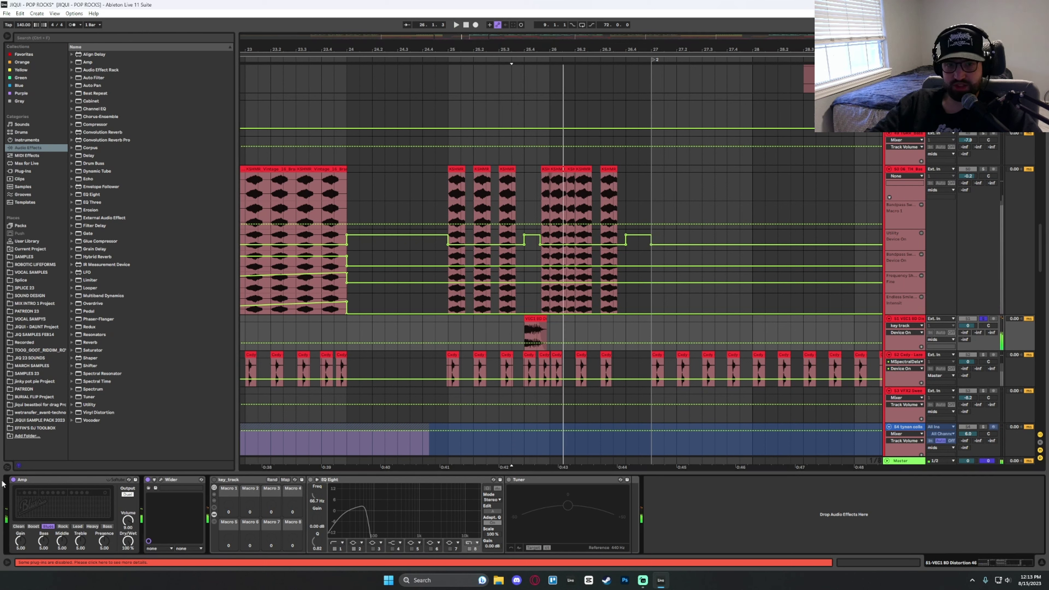
left_click(13, 480)
key("space")
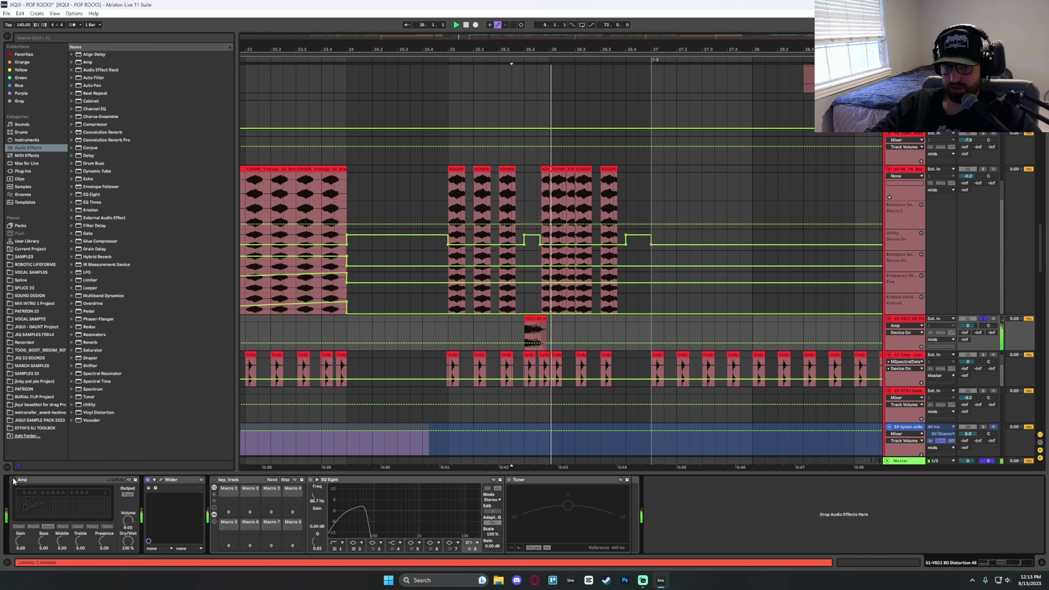
key("space")
key("space")
Solo the Lazer Pop track below VEC1 BD Distortion and play it from bar 25.
scroll(420, 332, "down", 3)
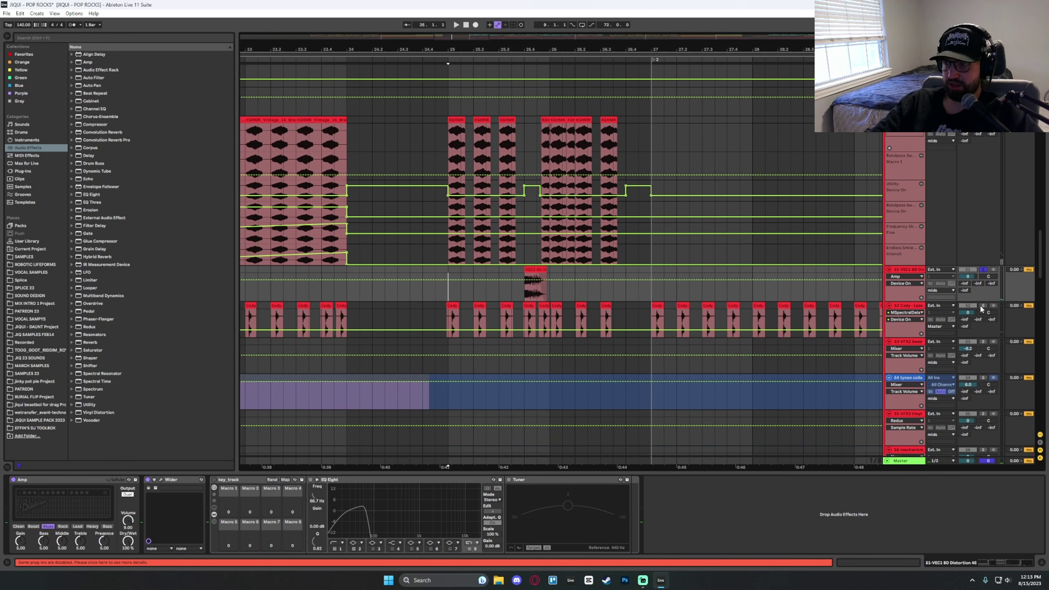
key("super")
key("super")
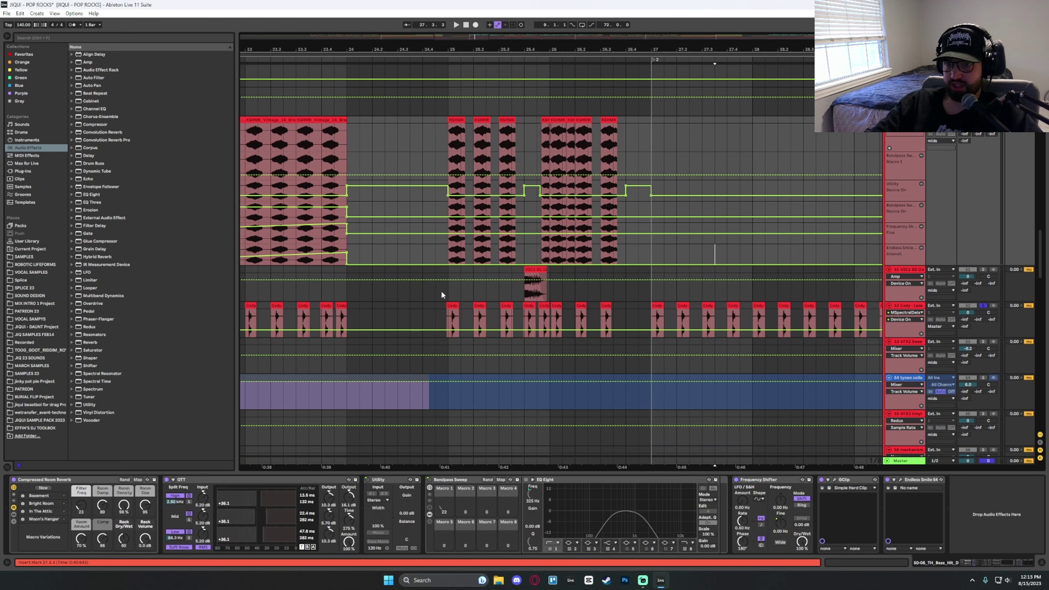
key("space")
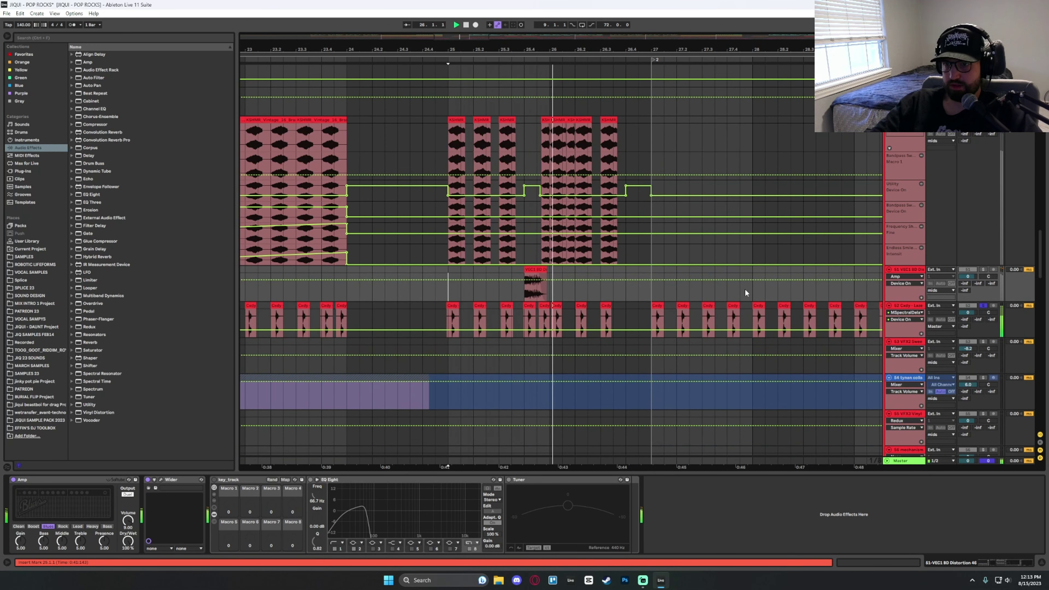
Solo the TH_Bass_Hit, VEC1 BD Distortion and Lazer Pop tracks together and play them from bar 25.
scroll(756, 280, "up", 3)
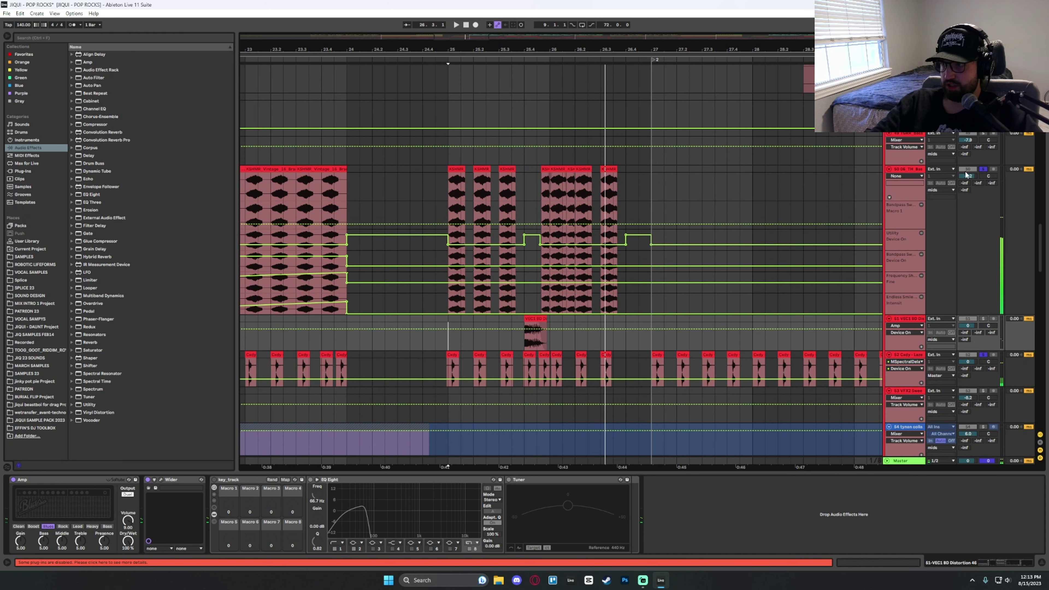
left_click(449, 151)
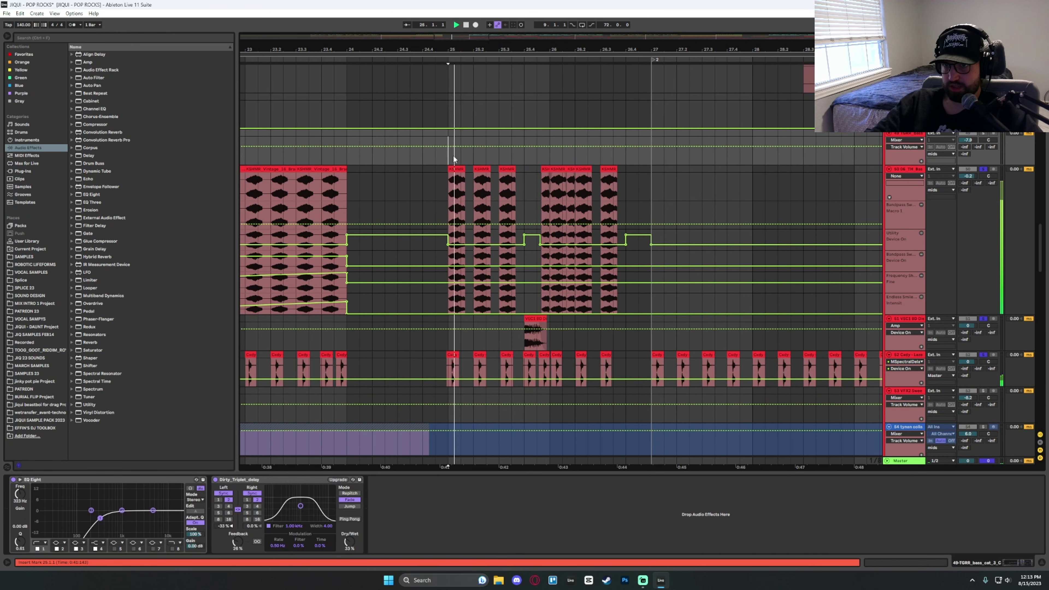
key("space")
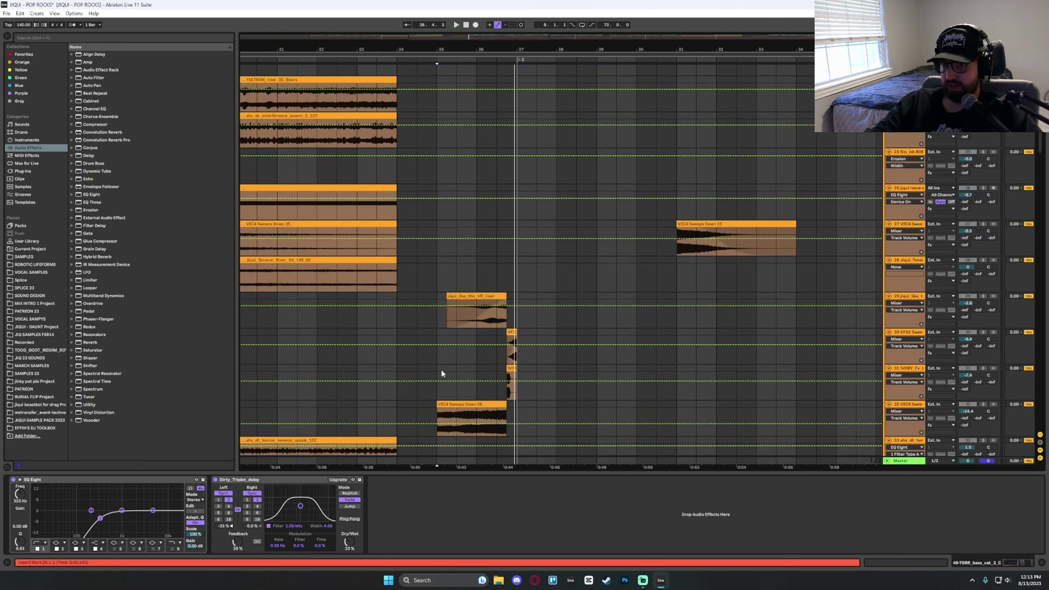
In the fx group, solo and play the VEC4 Sweeps Down track from bar 25, adding the riser track above to the solo.
left_click(441, 375)
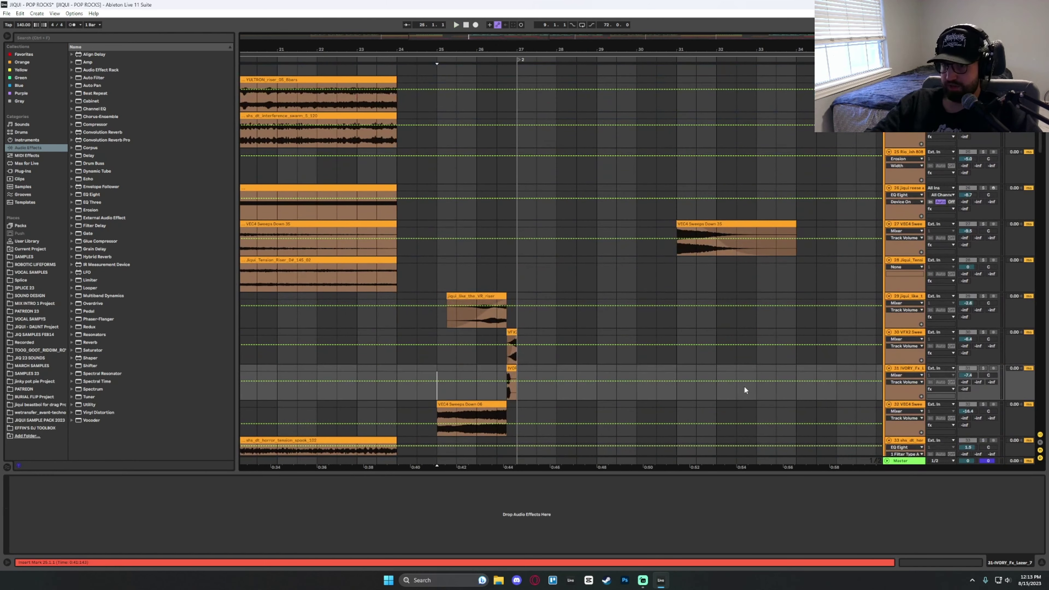
left_click(983, 404)
key("space")
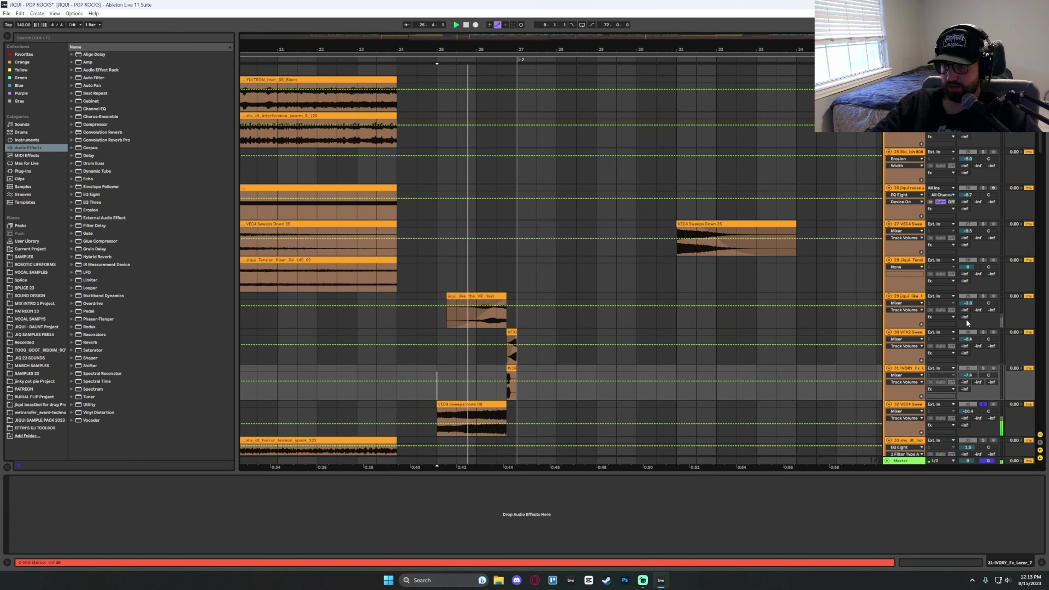
left_click(982, 296)
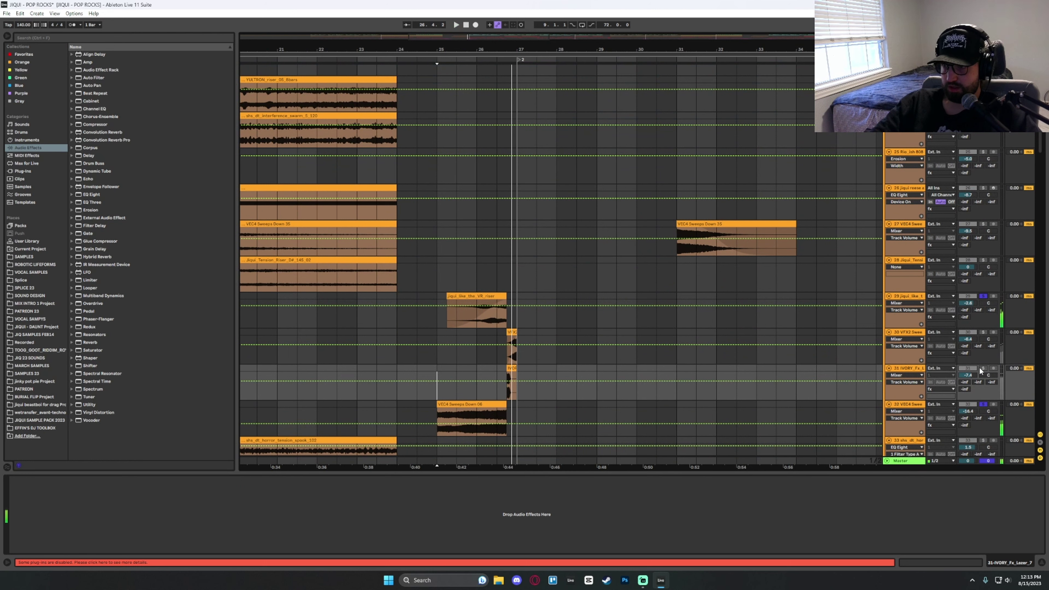
left_click(501, 269)
In the vox group, play from bar 26 beat 3 with the BREAK EM and BWB PROMIXED vocal tracks soloed.
scroll(497, 275, "down", 20)
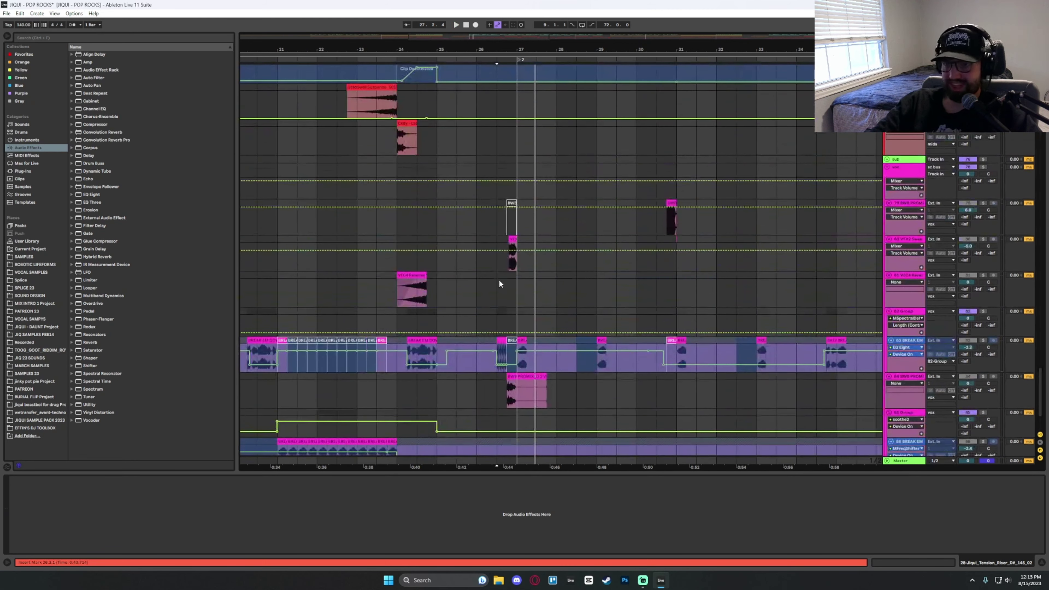
left_click(498, 283)
key("space")
key("space")
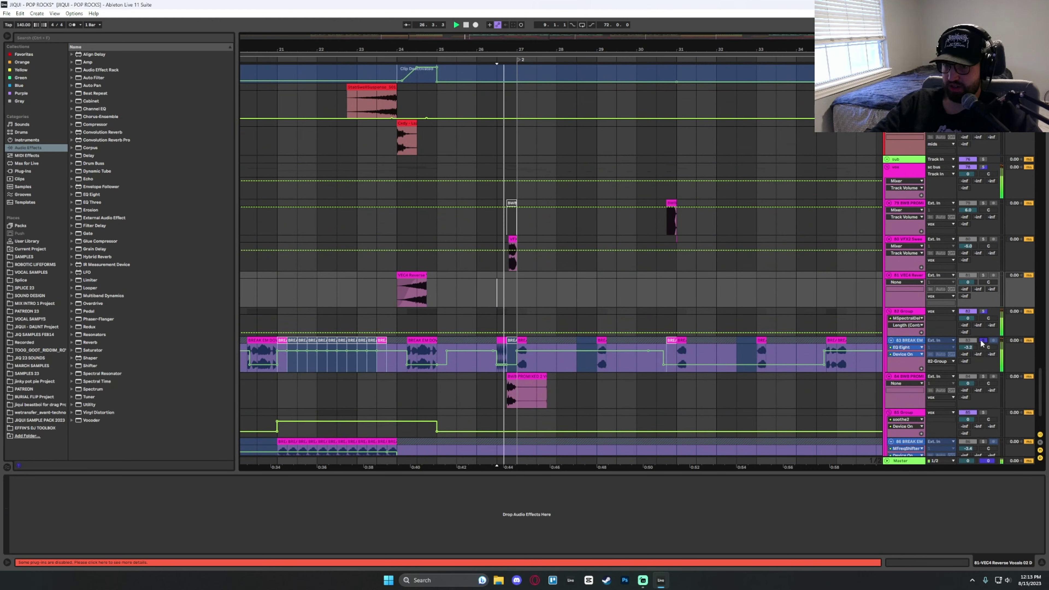
left_click(982, 377)
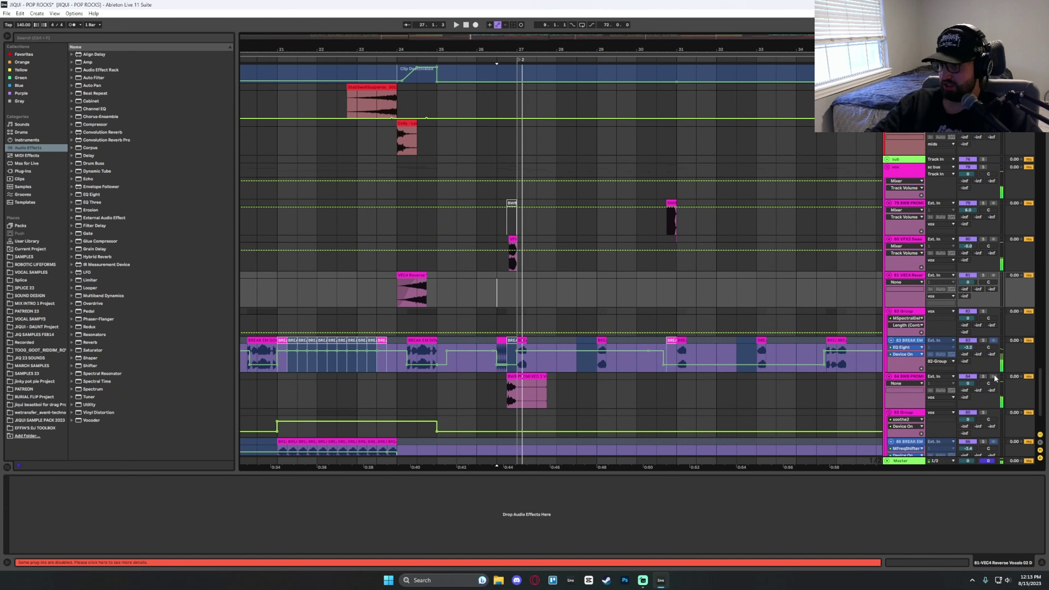
Play the full arrangement from bar 24 while viewing the mids tracks.
scroll(457, 264, "up", 15)
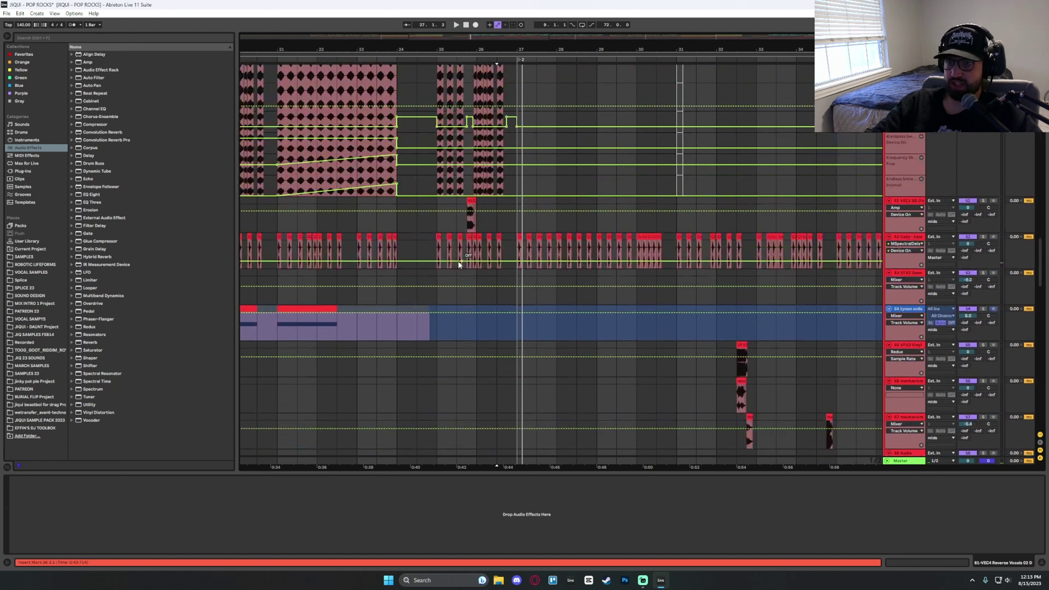
left_click(404, 240)
key("space")
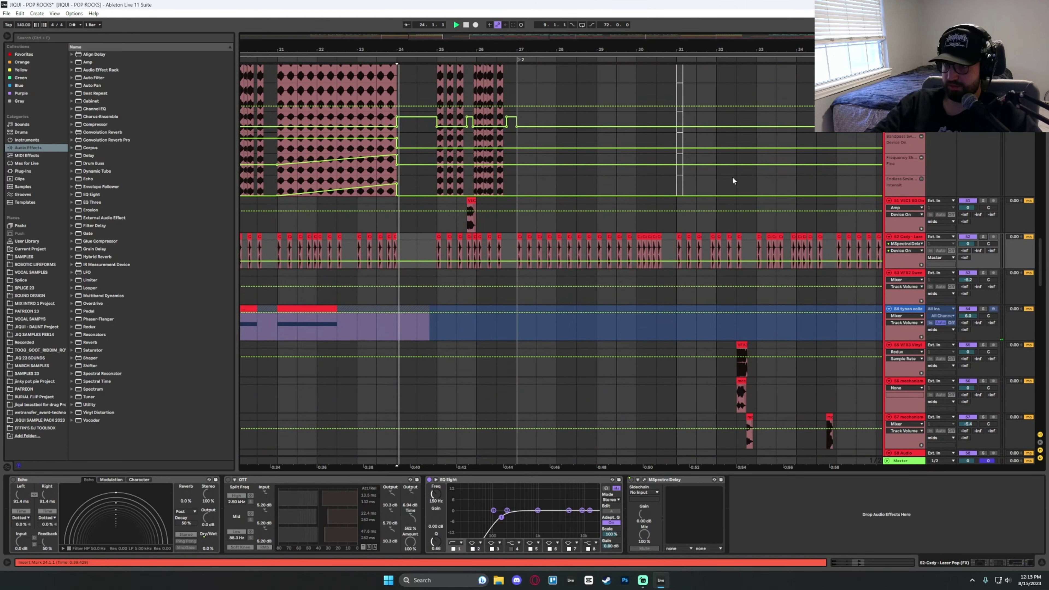
scroll(784, 268, "down", 4)
scroll(859, 355, "up", 5)
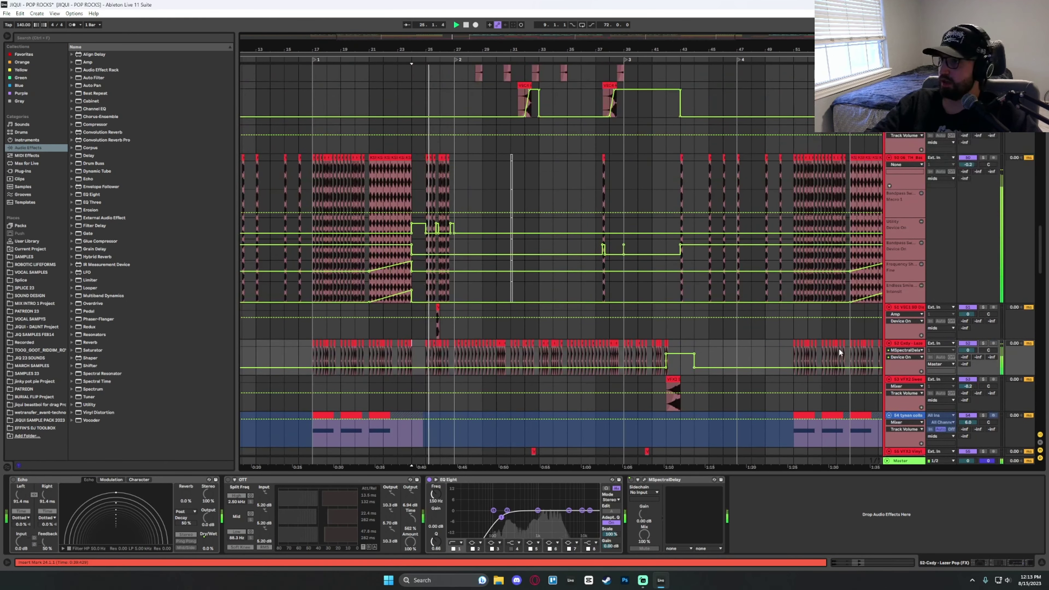
scroll(809, 289, "up", 5)
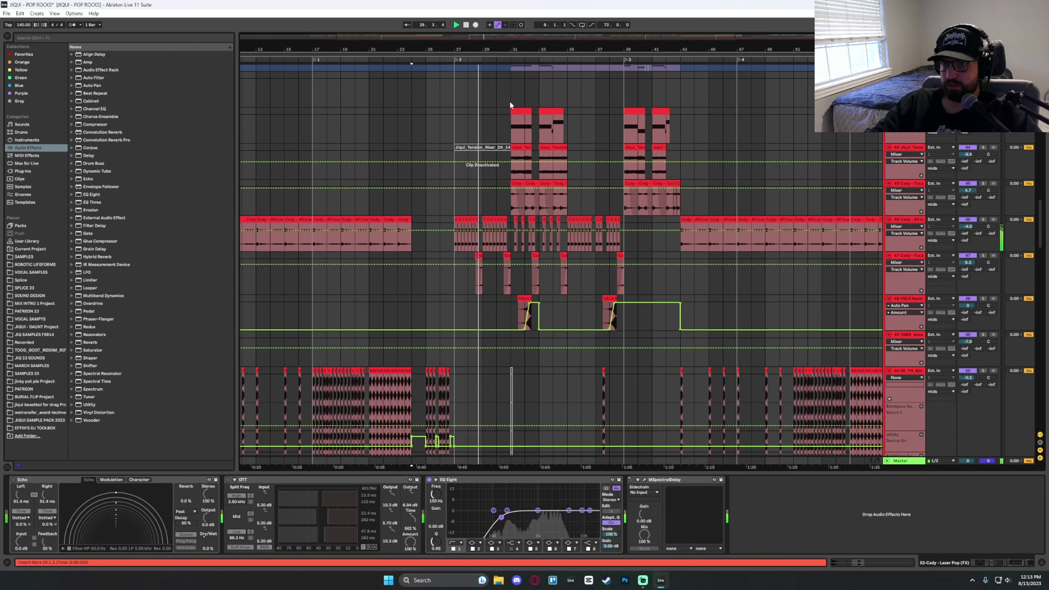
scroll(528, 263, "up", 5)
scroll(529, 262, "down", 1)
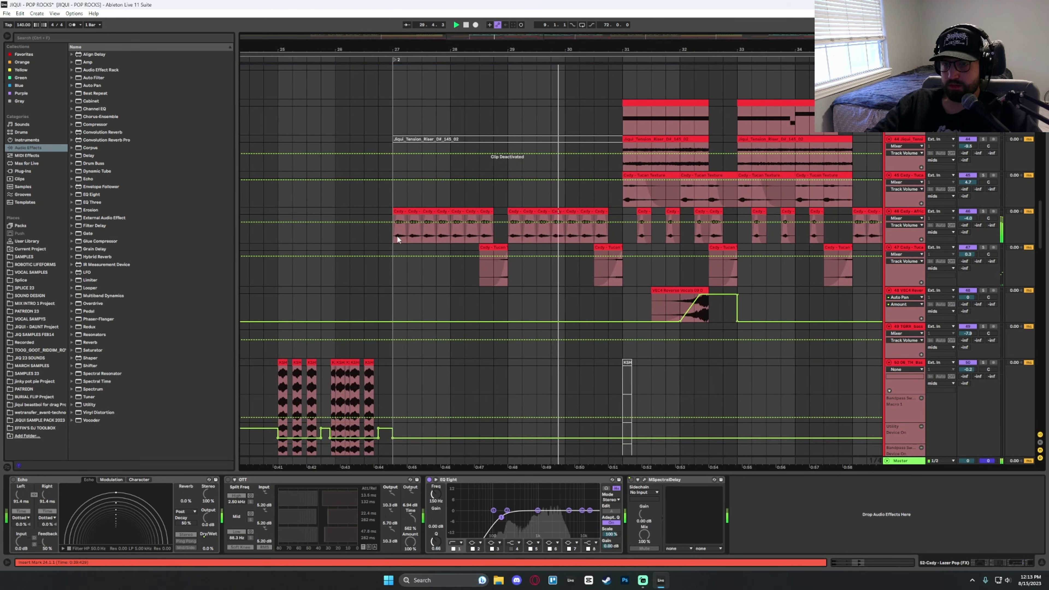
Play the arrangement from bar 27 while viewing the drums group.
left_click(393, 234)
scroll(822, 239, "up", 15)
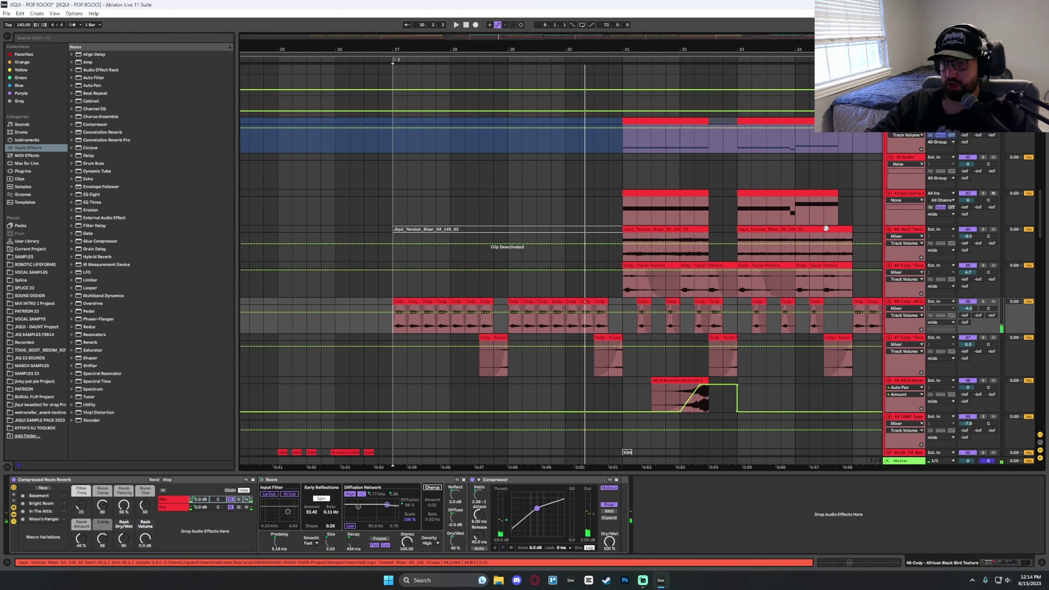
scroll(562, 264, "up", 4)
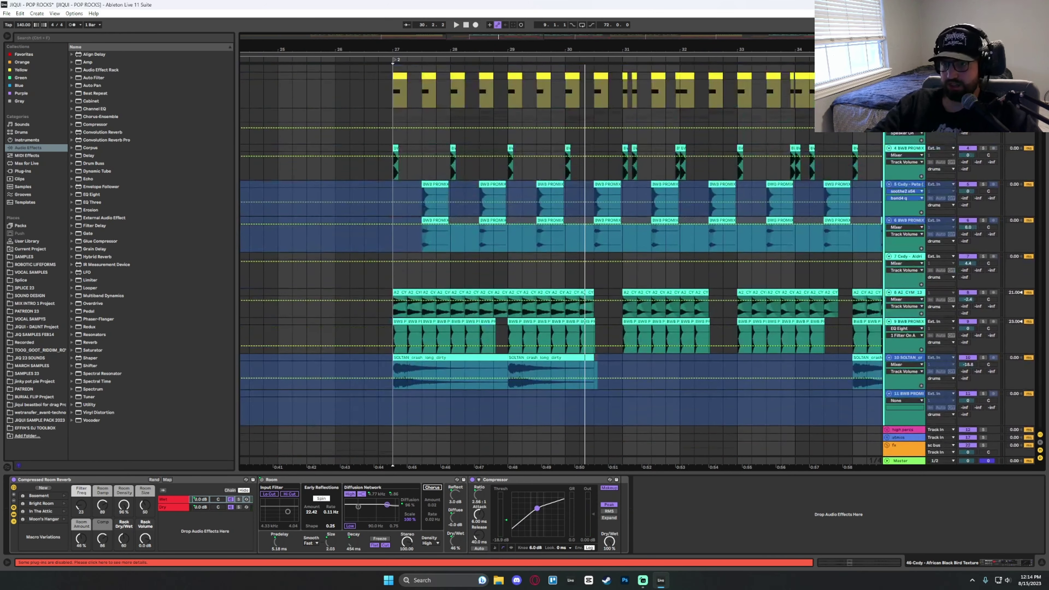
key("space")
left_click(395, 140)
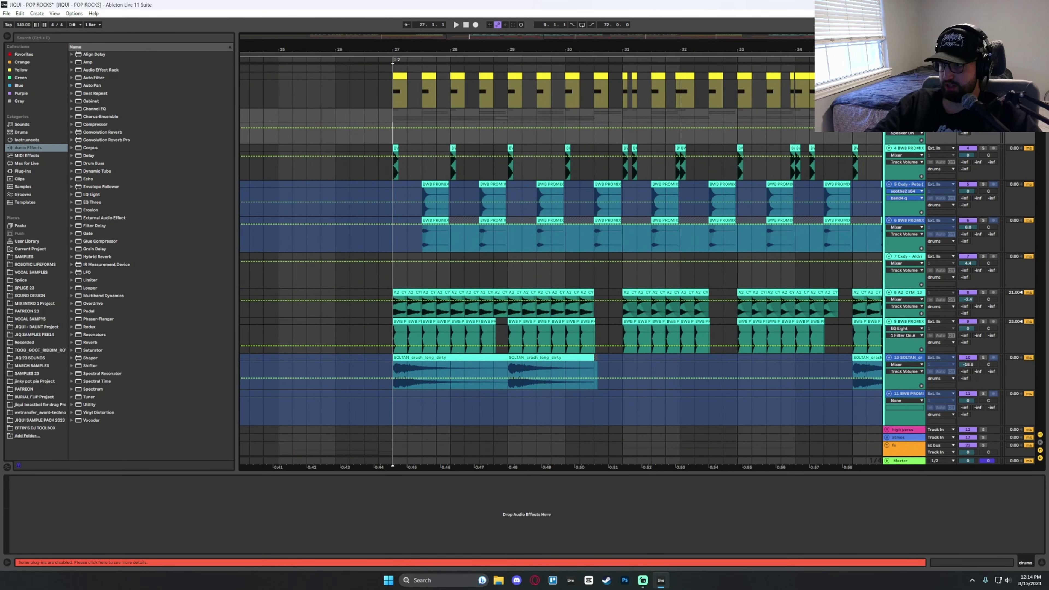
key("space")
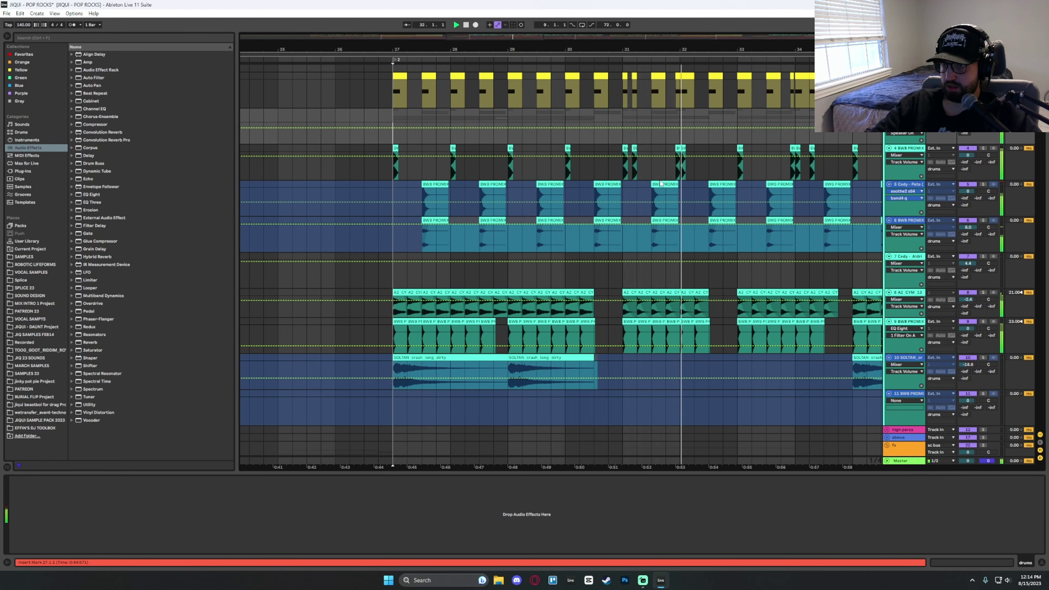
Show the devices of the upper clap track in the drums group and start playback from bar 27 beat 3.
scroll(728, 182, "down", 2)
scroll(727, 183, "down", 1)
left_click(422, 137)
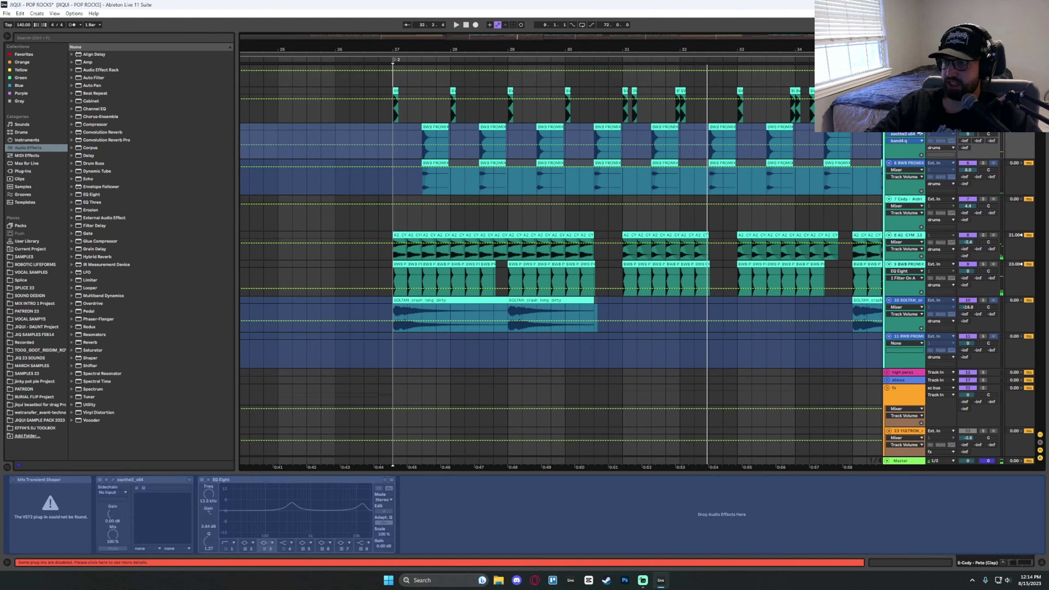
key("space")
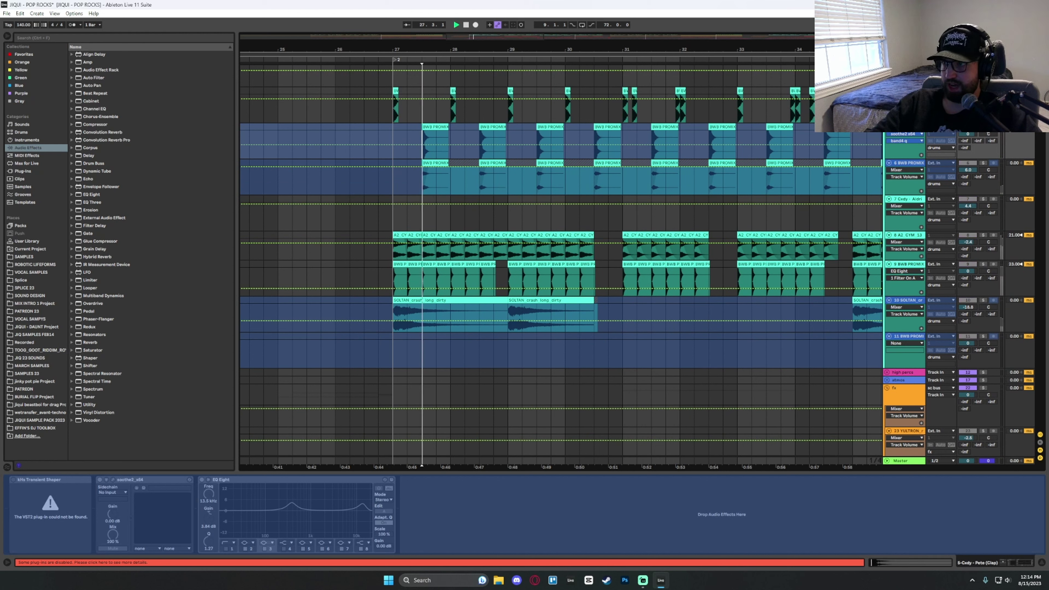
Solo and play the BWB PROMIXED 2 CLAP track, and compare its devices with those of the clap track above.
left_click(983, 163)
key("space")
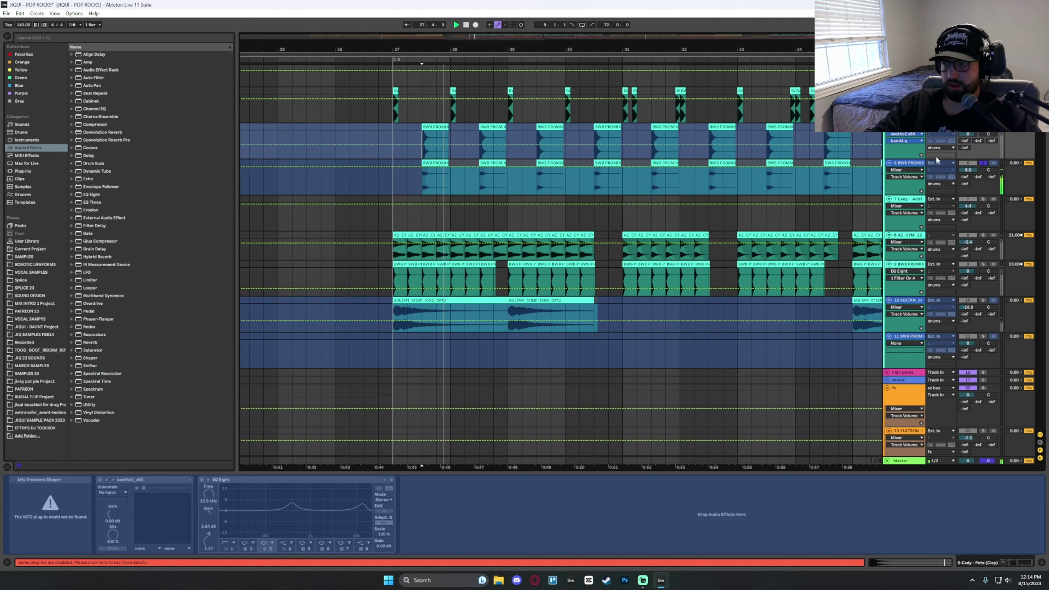
left_click(918, 163)
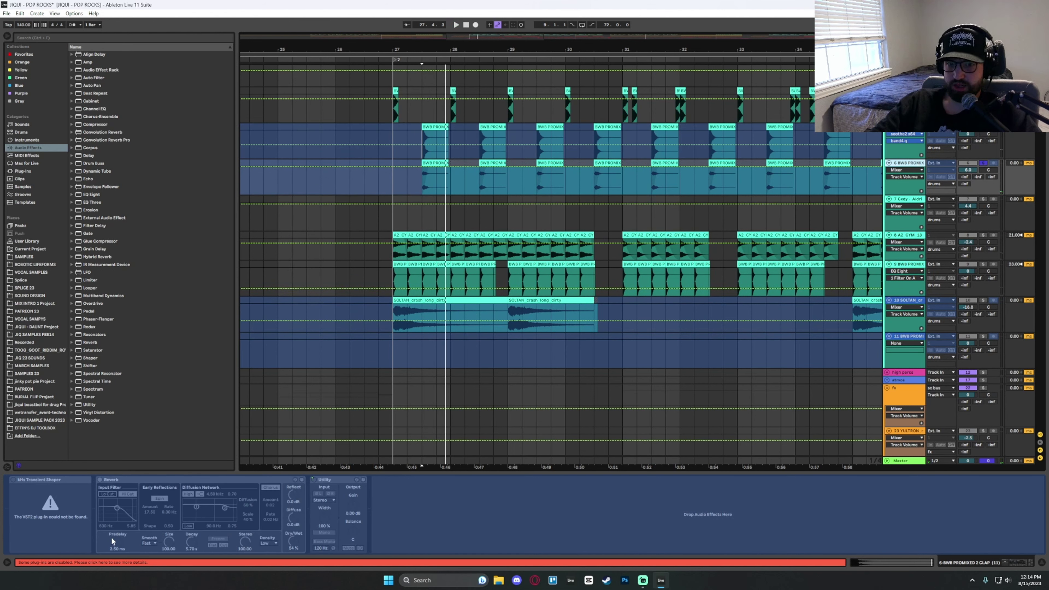
left_click(916, 128)
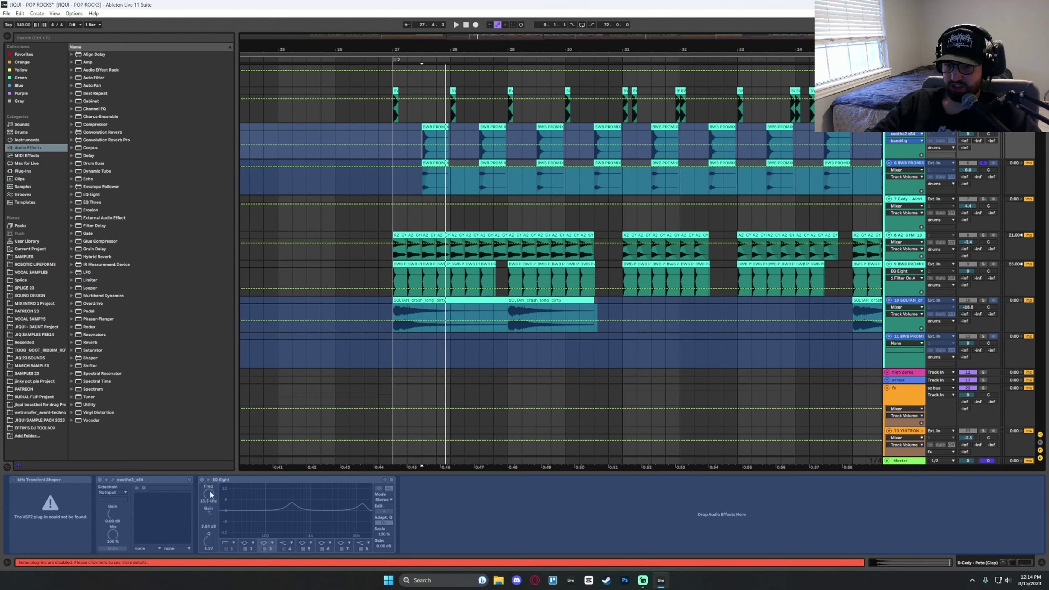
Solo the A2_CYM_13 track and the BWB PROMIXED track below it in the drums group, and play them from bar 27.
scroll(546, 216, "up", 3)
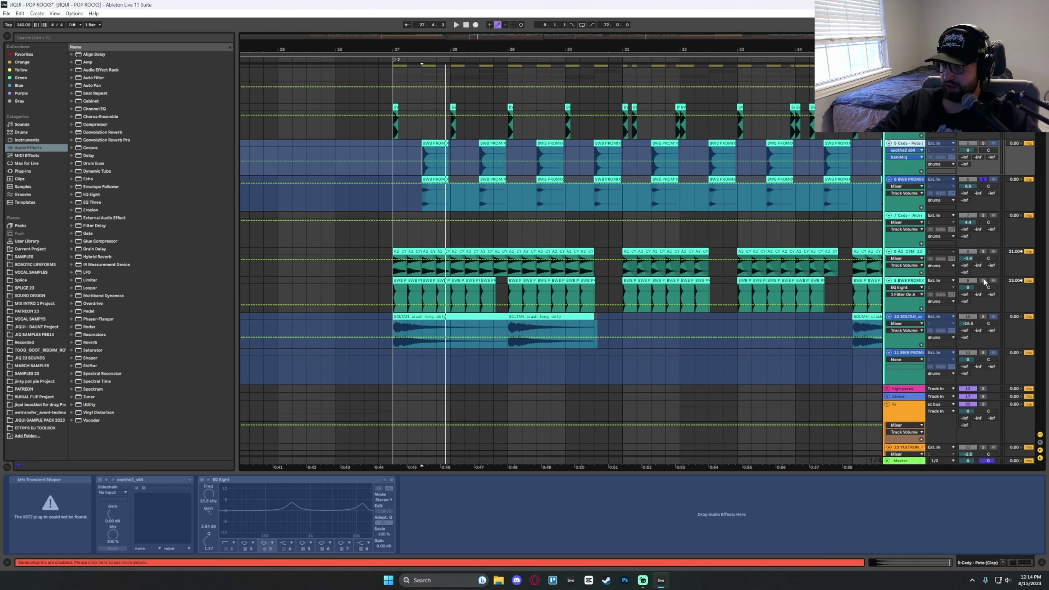
left_click(986, 274)
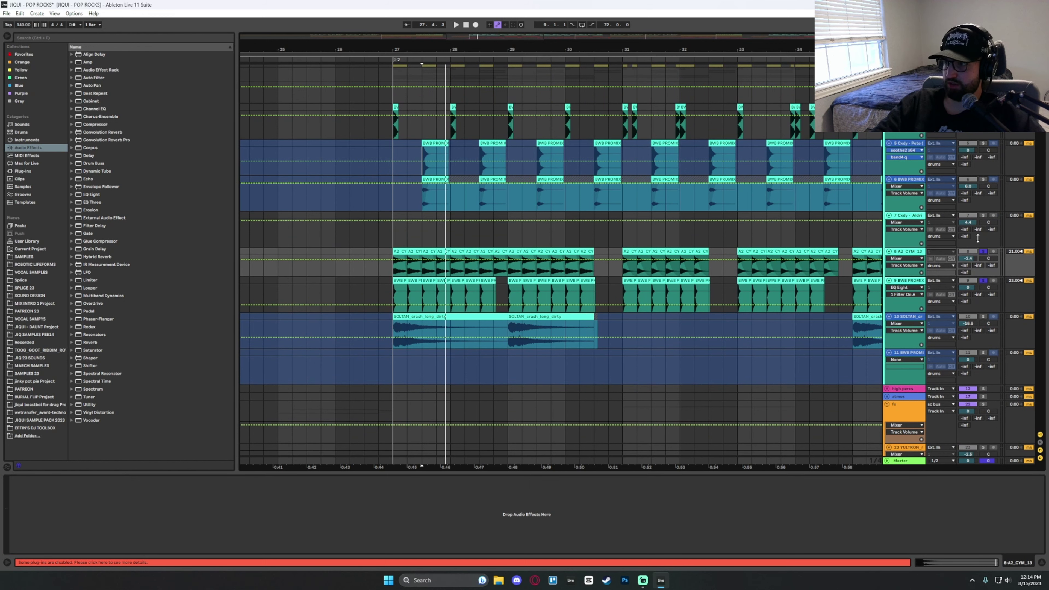
scroll(866, 253, "up", 2)
left_click(392, 274)
key("space")
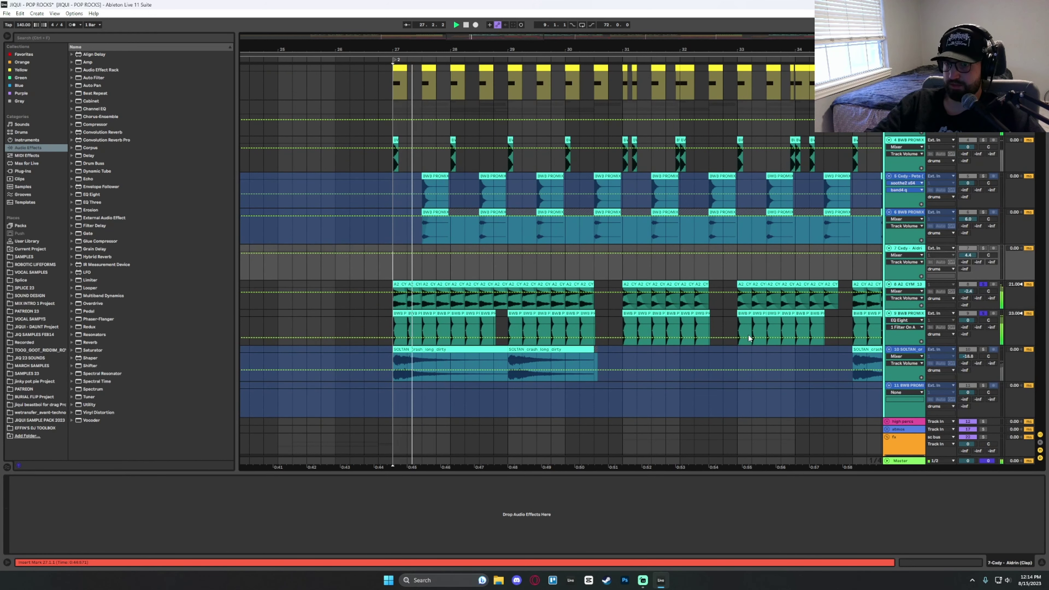
left_click(908, 285)
scroll(604, 272, "down", 2)
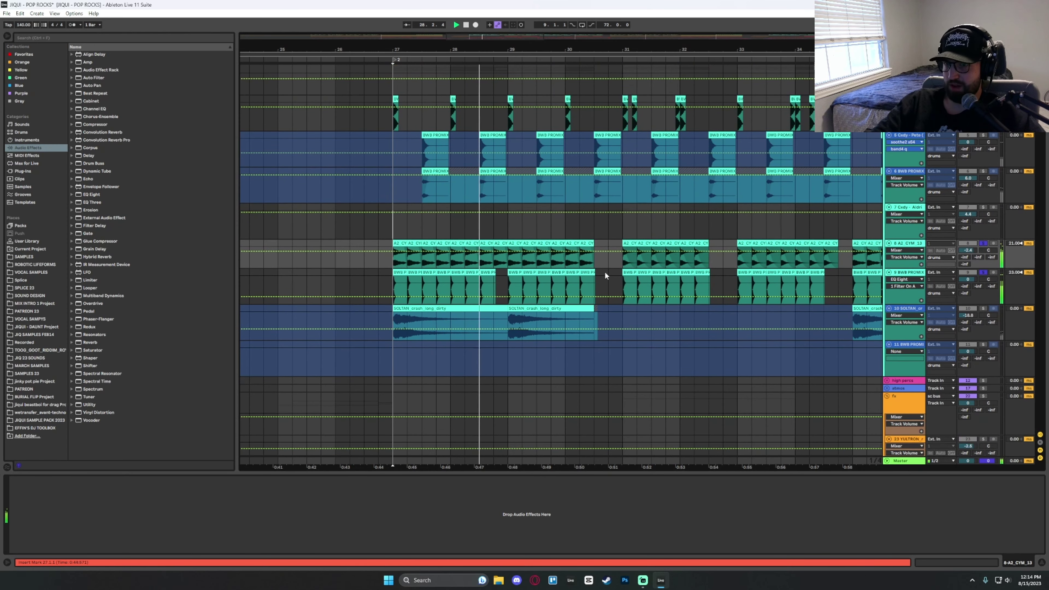
scroll(861, 280, "down", 1)
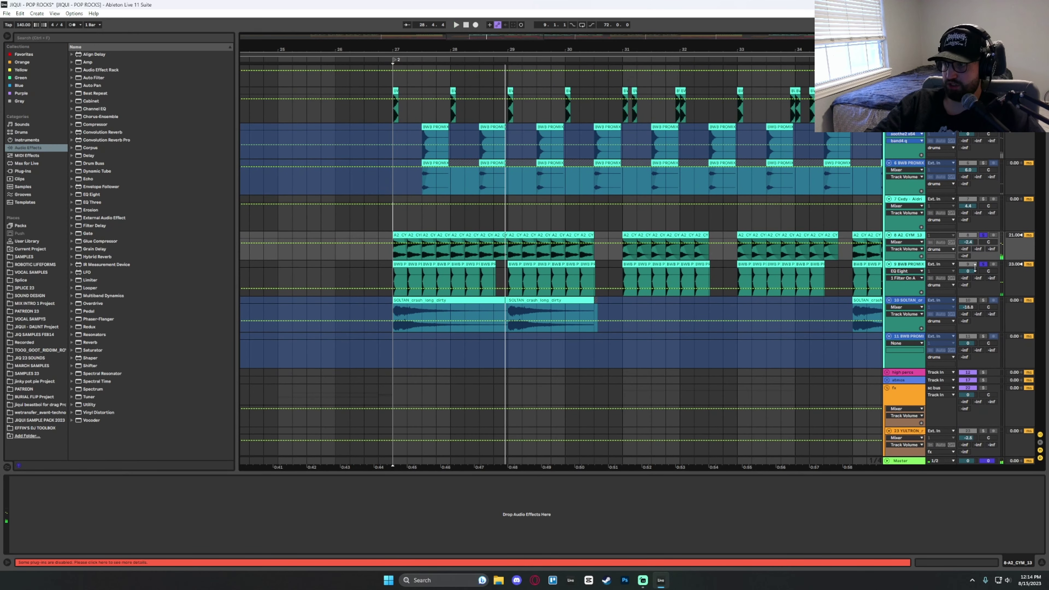
Activate and solo the collab bass 01 track in the mids group, and fold its Disperser, MWaveFolder, EQ Eight, GClip and Endless Smile 64 devices.
scroll(974, 267, "down", 15)
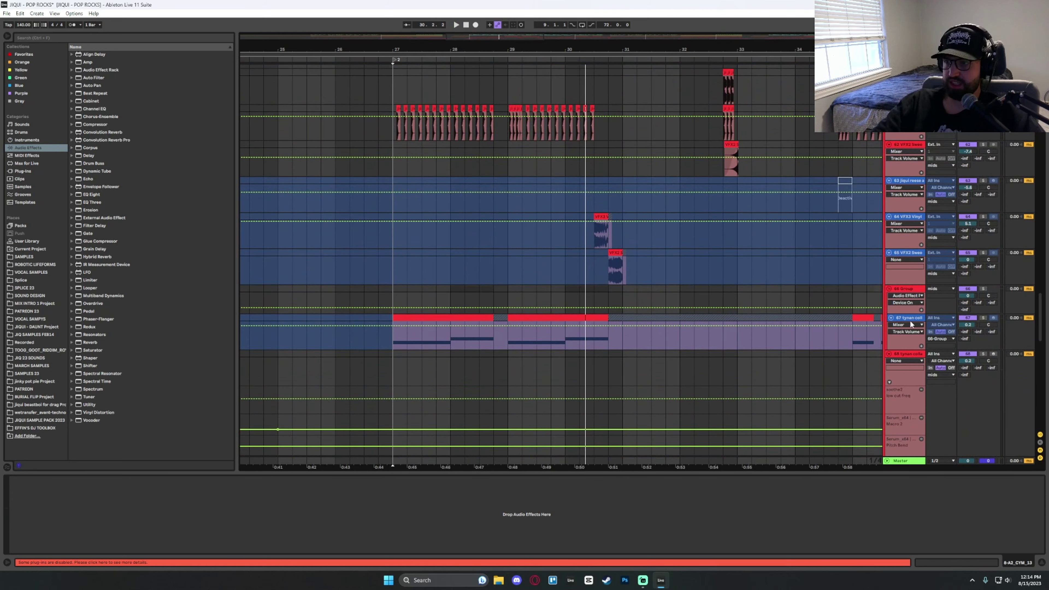
left_click(907, 317)
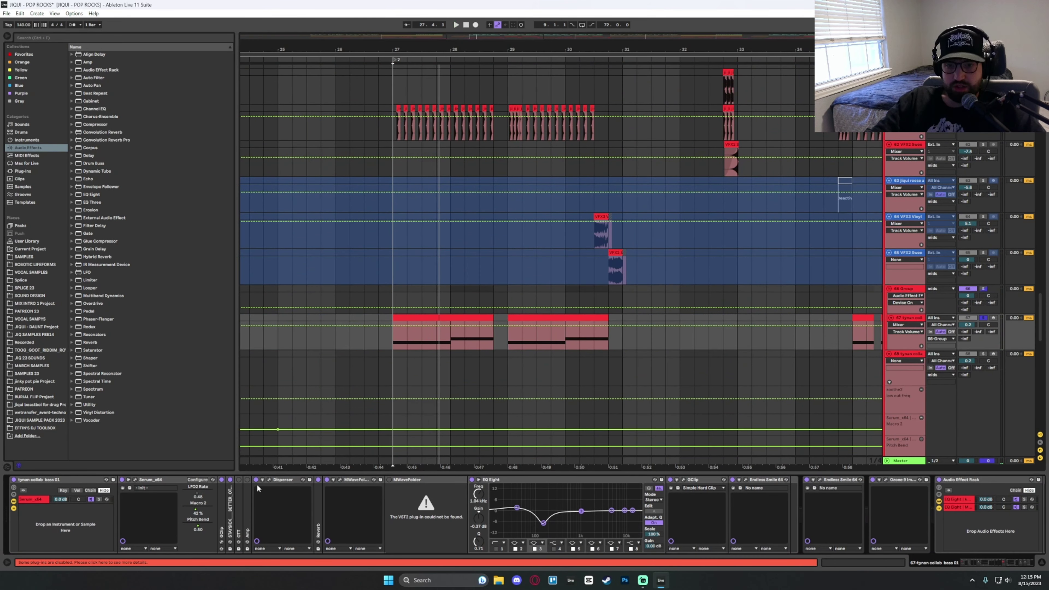
double_click(292, 480)
double_click(305, 480)
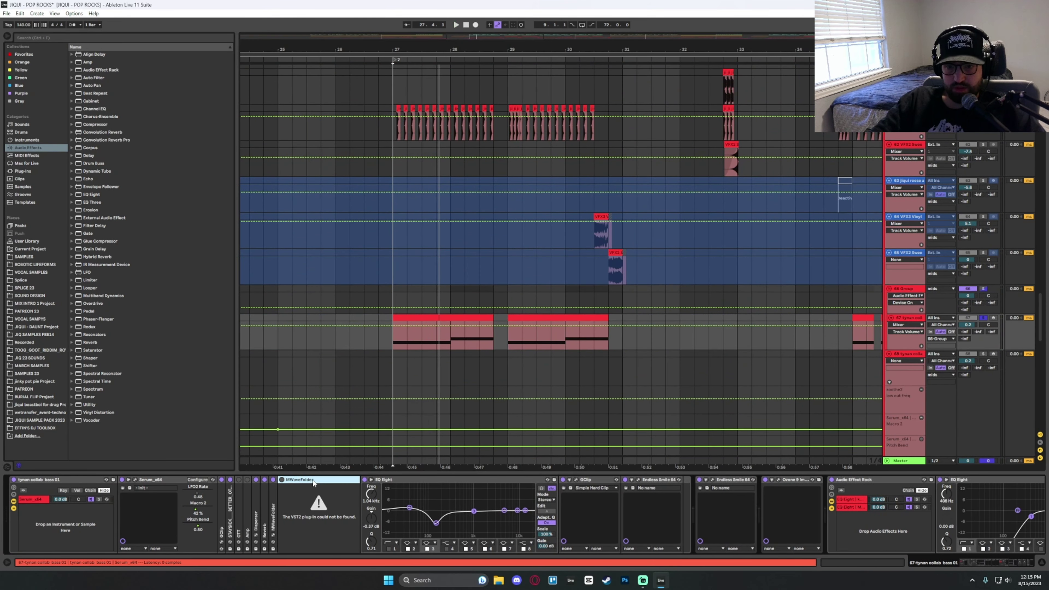
double_click(392, 479)
double_click(403, 479)
double_click(399, 479)
double_click(413, 479)
left_click(447, 480)
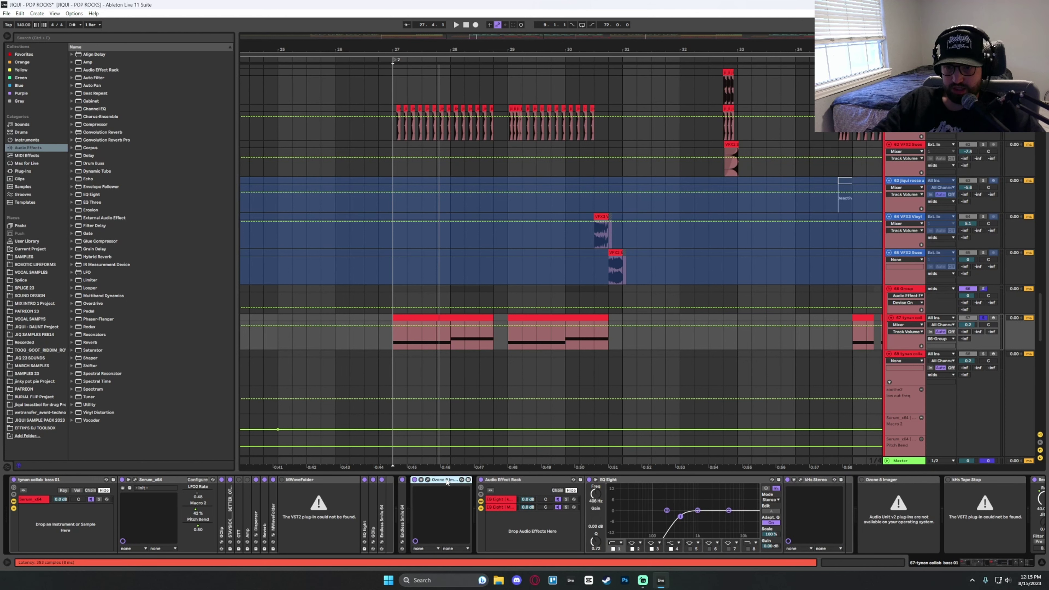
Group all effects after Serum on the bass track into an Audio Effect Rack, and compare playback with the rack bypassed and enabled.
key("ctrl+a")
key("ctrl+g")
key("space")
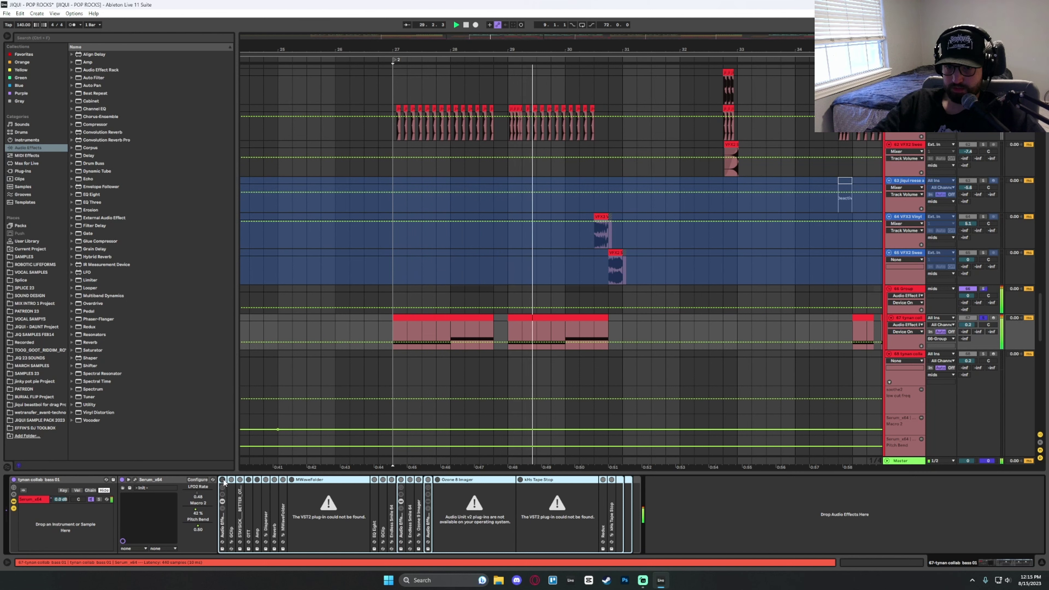
left_click(223, 480)
key("space")
key("space")
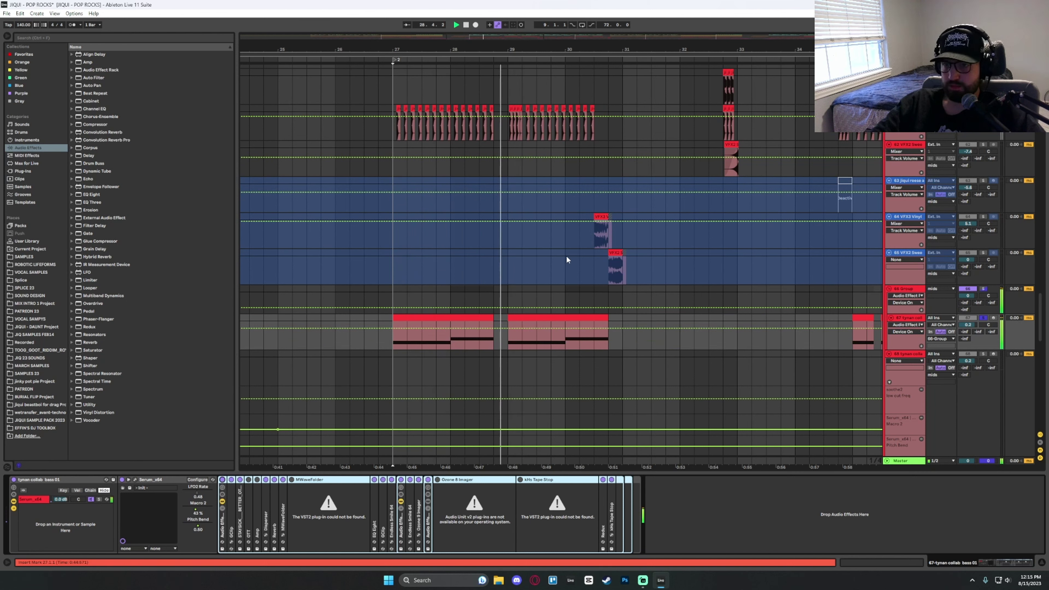
Open the bass track's Serum instrument and examine its effects chain and its oscillator settings.
left_click(135, 479)
left_click_drag(451, 162, 631, 162)
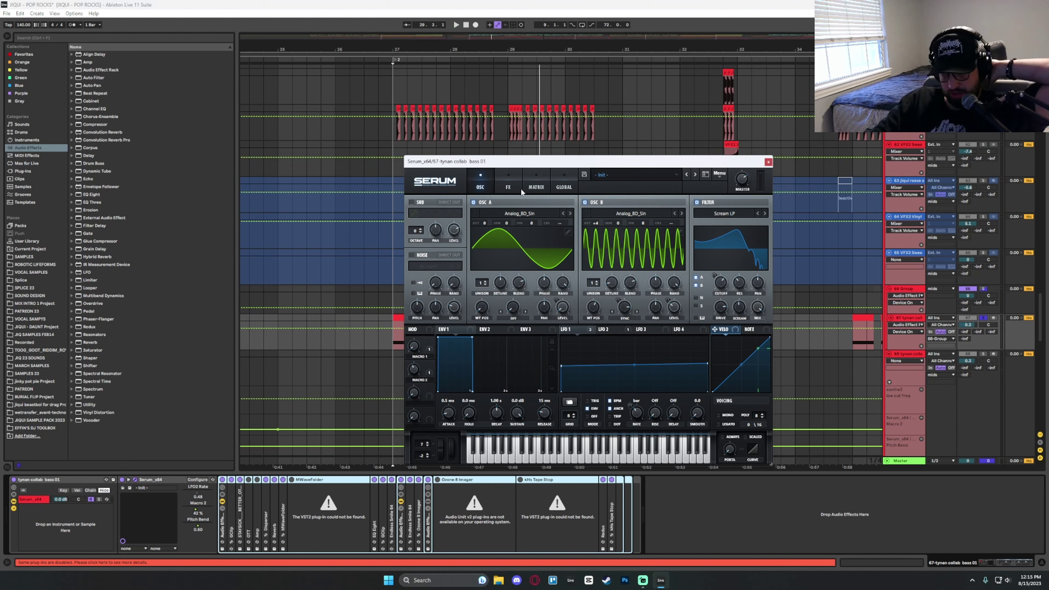
left_click(508, 187)
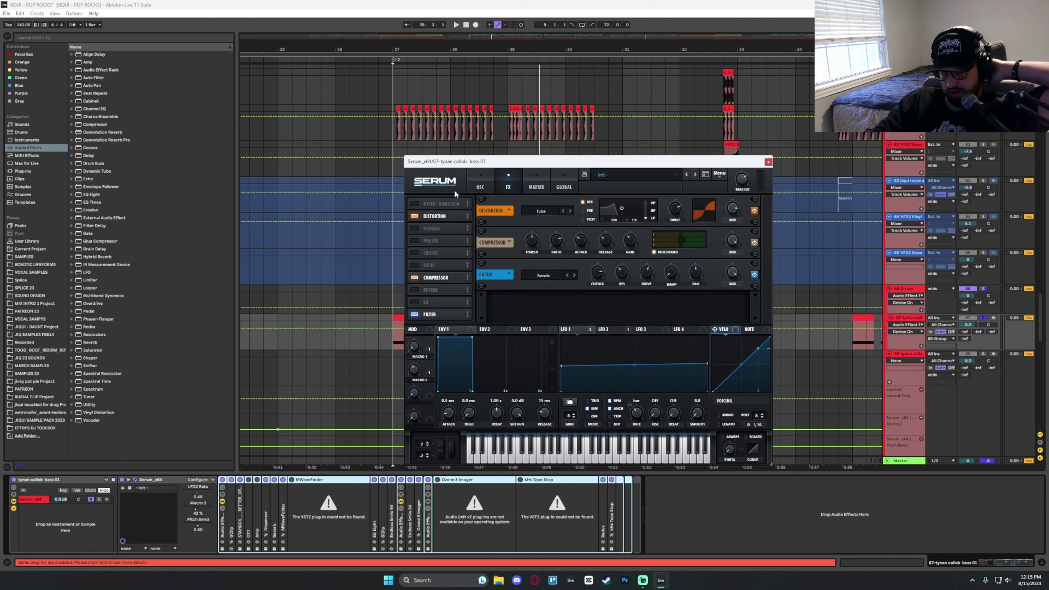
left_click(479, 186)
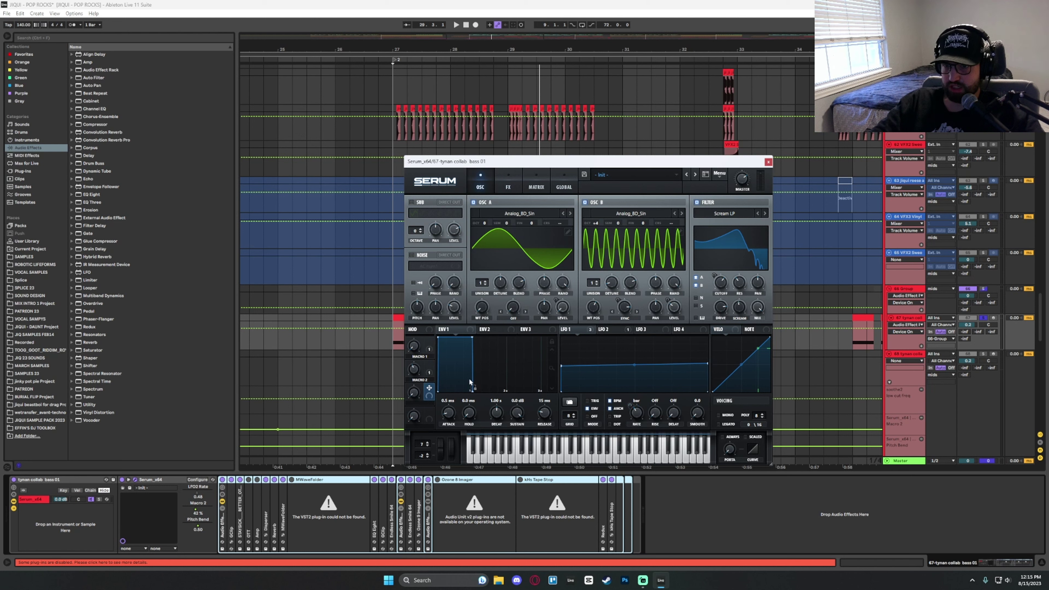
Play the bass while sweeping Serum's Macro 3 and oscillator B warp amount, and close the Serum window.
key("space")
mouse_move(413, 392)
left_mouse_down()
mouse_move(418, 348)
mouse_move(418, 377)
left_mouse_up()
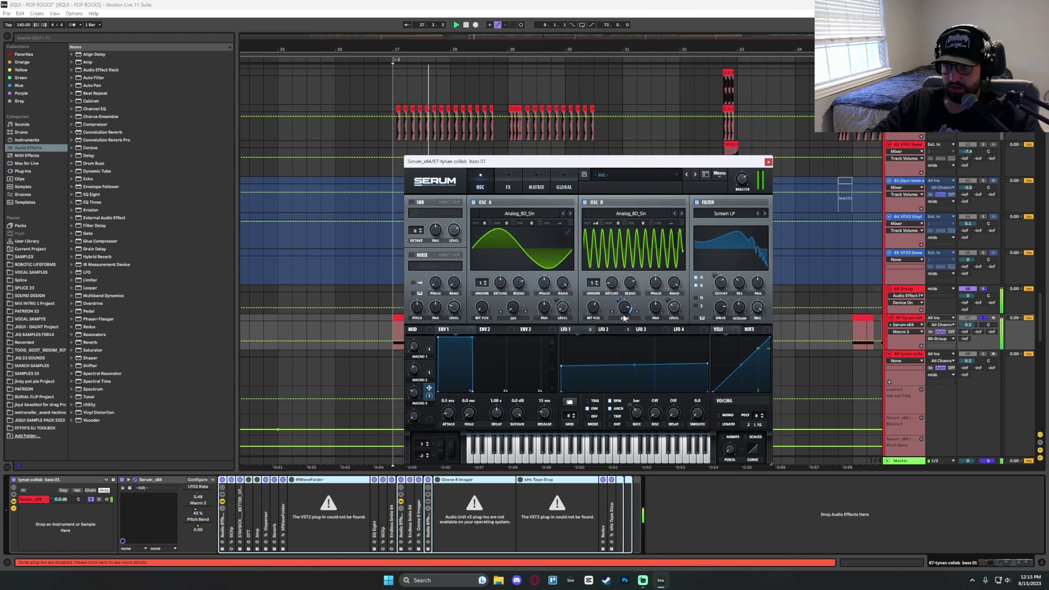
left_click_drag(624, 318, 634, 323)
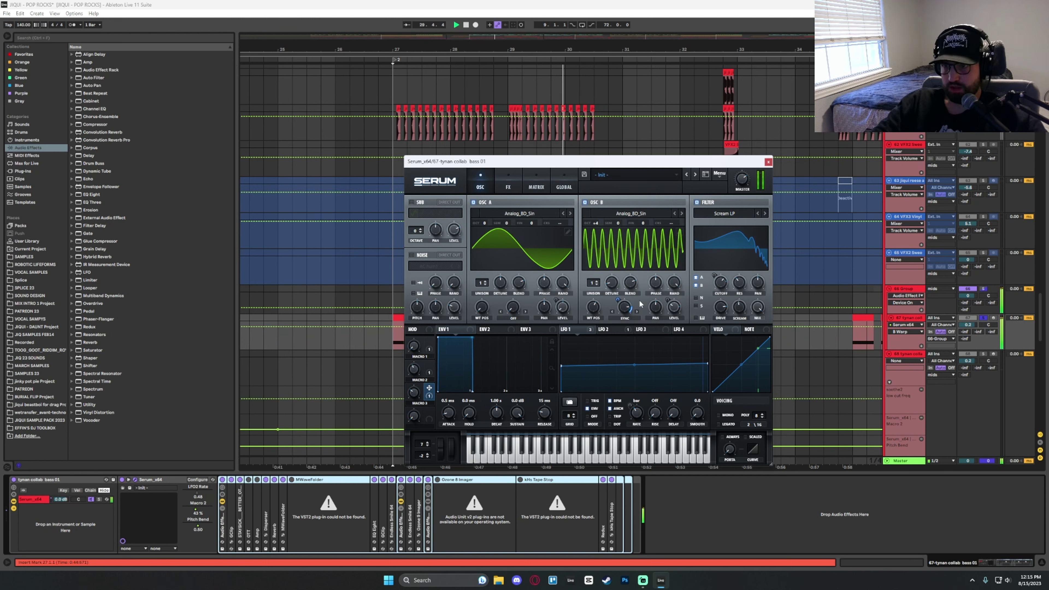
left_click_drag(413, 393, 426, 441)
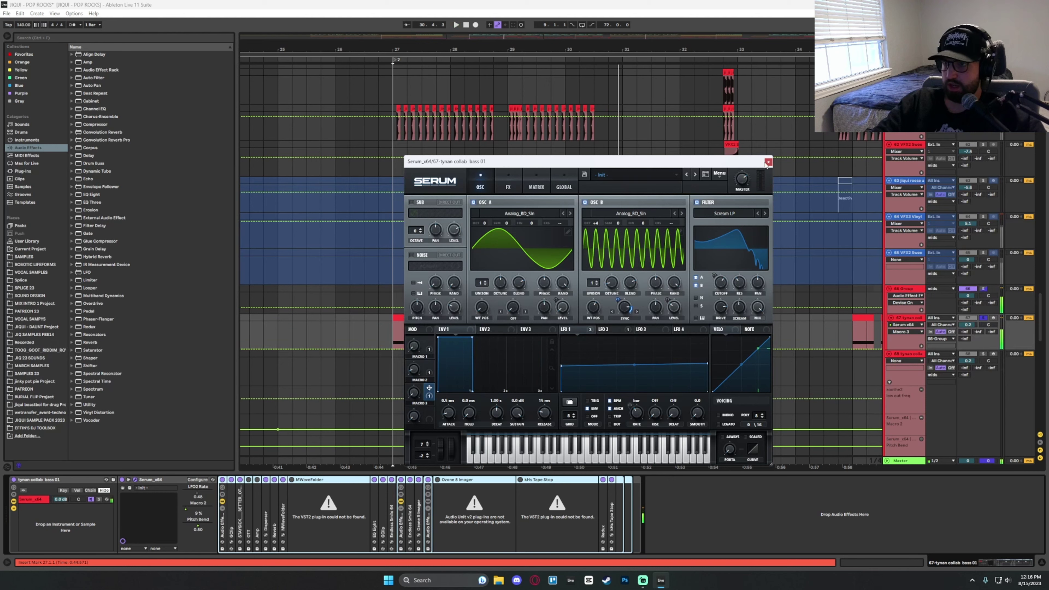
left_click(767, 162)
Unfold the first GClip in the bass effects rack and examine its gain, clip and softness settings.
scroll(663, 330, "down", 3)
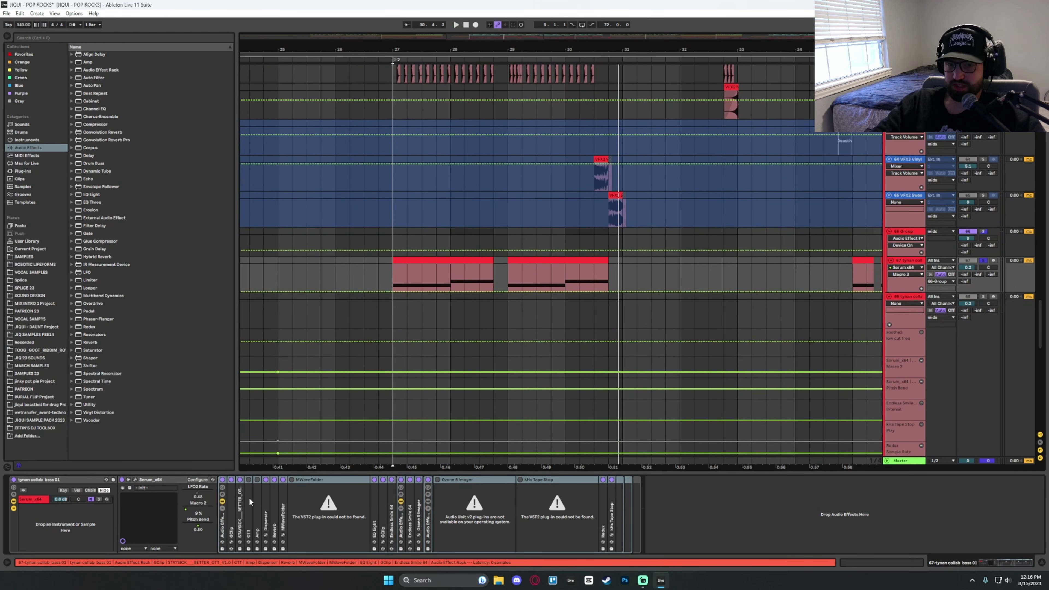
double_click(231, 504)
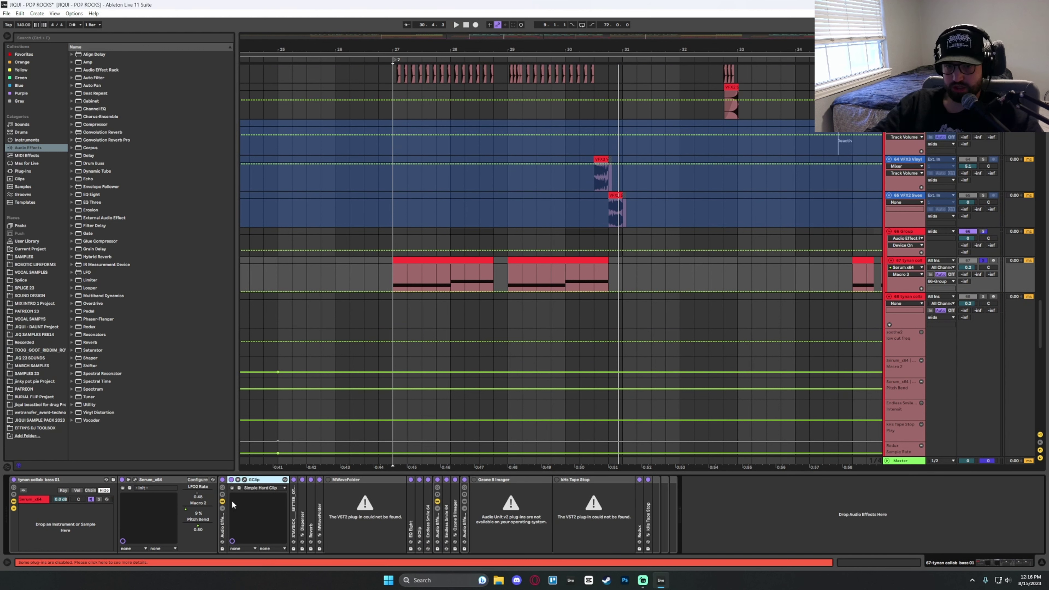
left_click(238, 479)
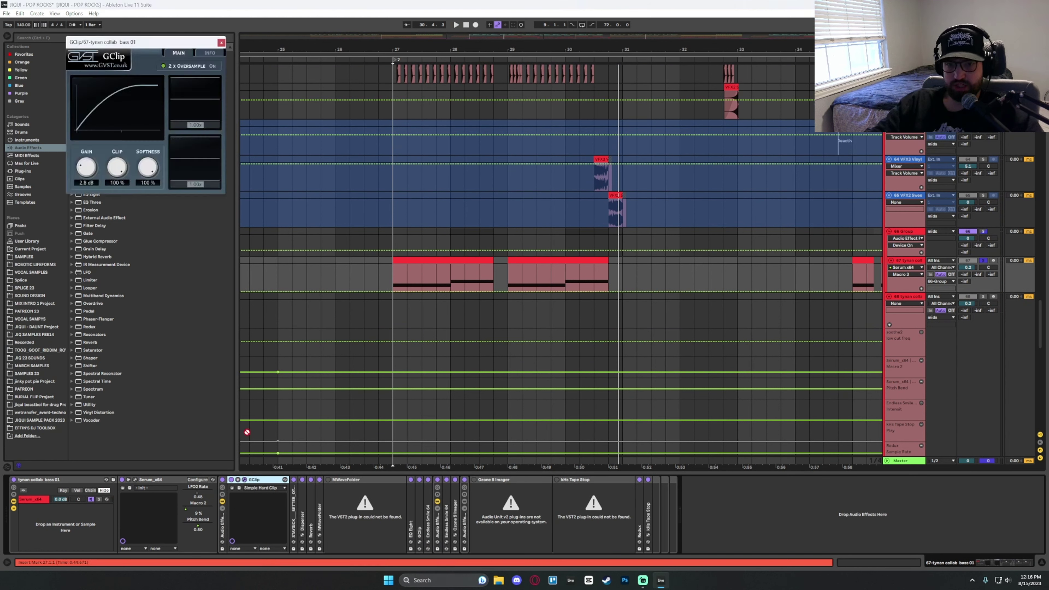
left_click(221, 42)
Unfold the STAYSICK BETTER OTT, Disperser and Reverb devices on the bass track, and examine the Disperser plug-in's settings.
double_click(294, 492)
double_click(491, 518)
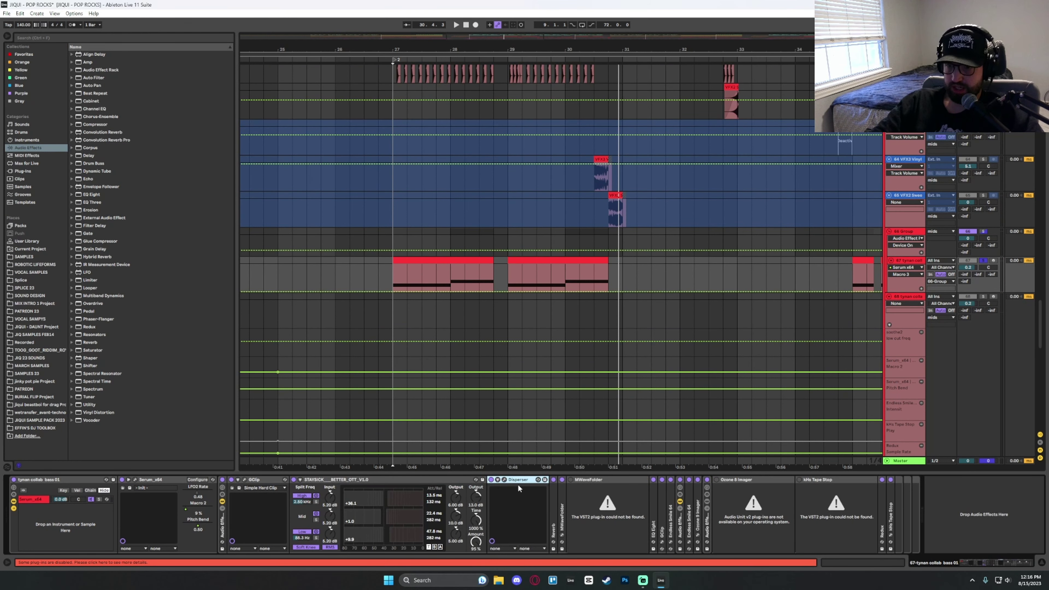
left_click(504, 480)
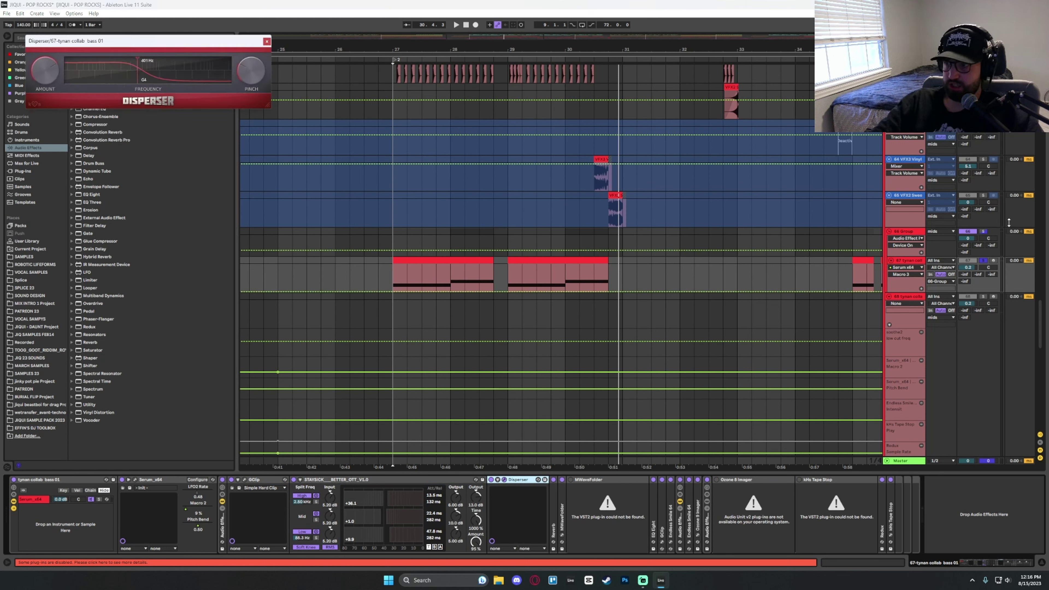
double_click(554, 492)
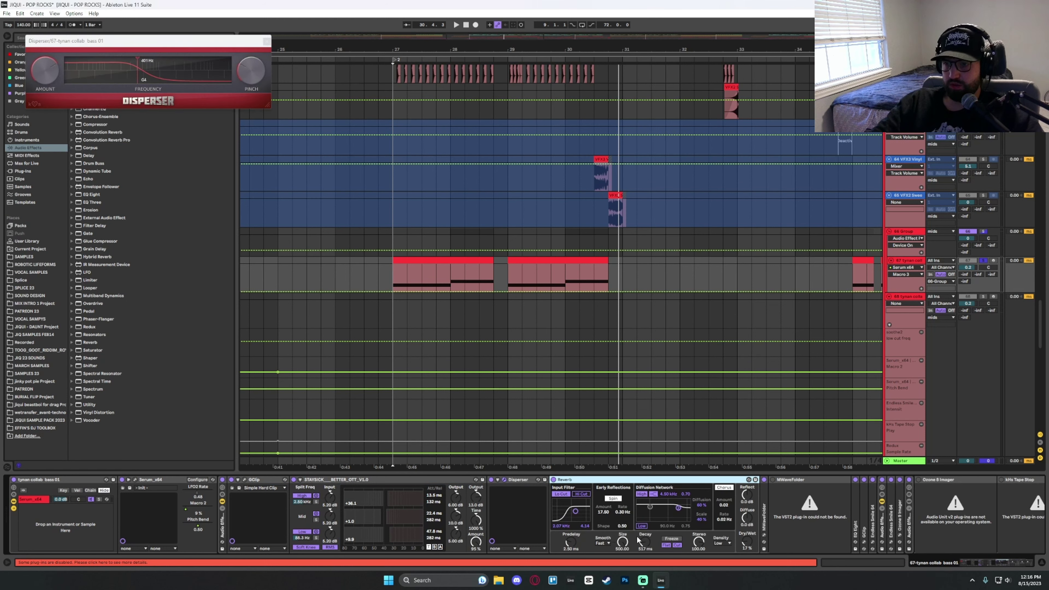
Unfold the working MWaveFolder on the bass track, examine its plug-in settings, and close the open plug-in windows.
double_click(764, 513)
left_click(778, 480)
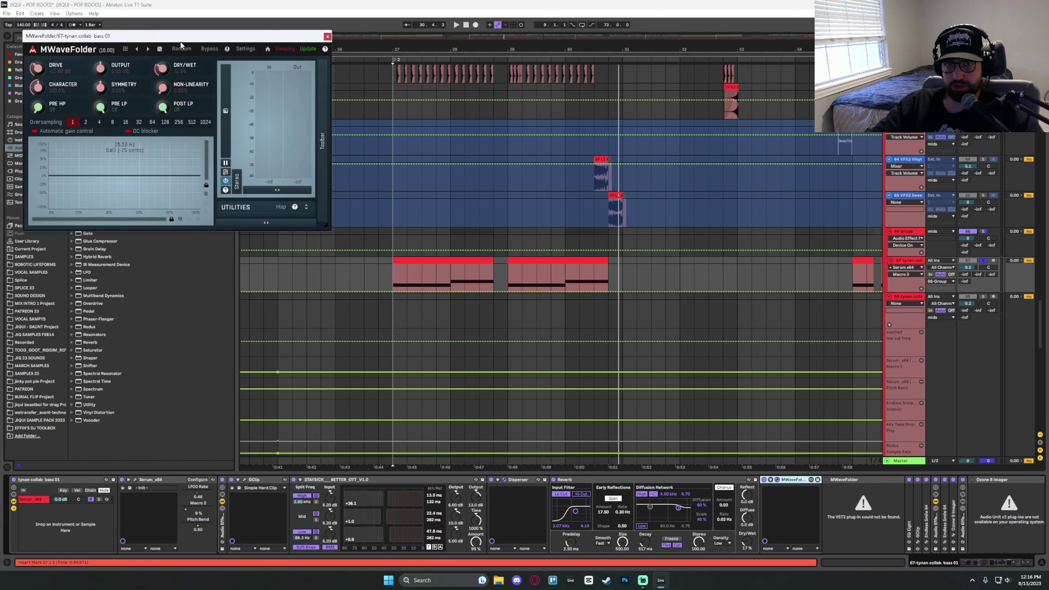
left_click_drag(181, 40, 433, 178)
left_click(268, 41)
left_click(579, 174)
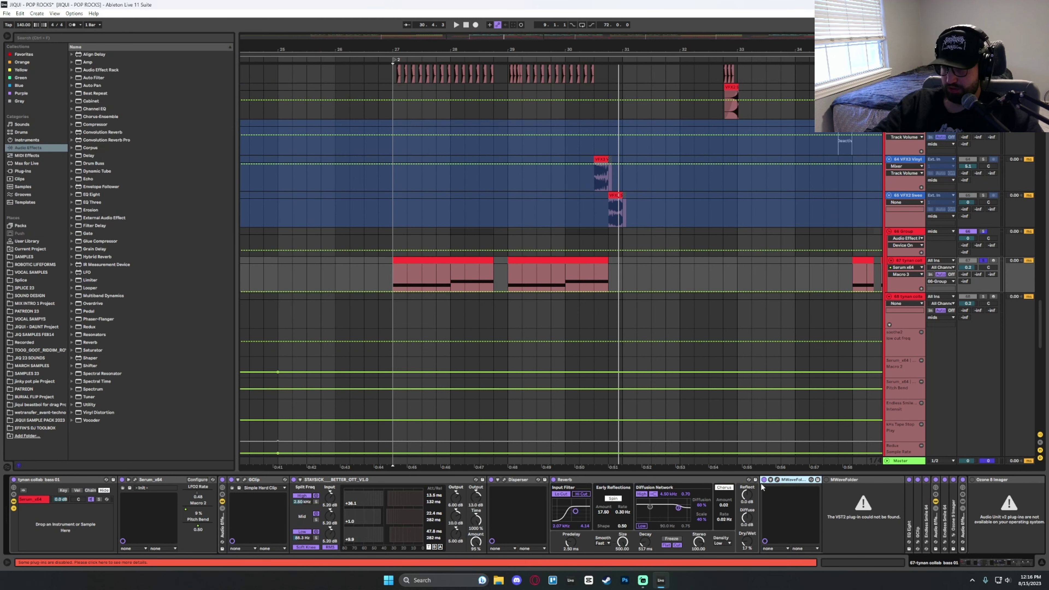
Play the bass from bar 27 with MWaveFolder bypassed and enabled to compare the sound, and leave the device enabled.
left_click(762, 488)
key("space")
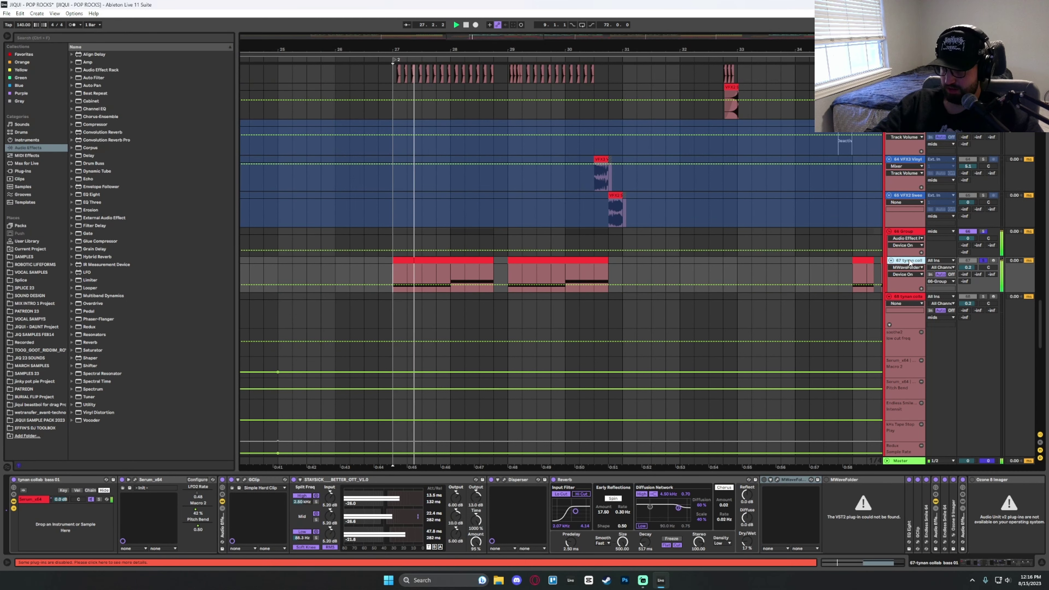
left_click(764, 480)
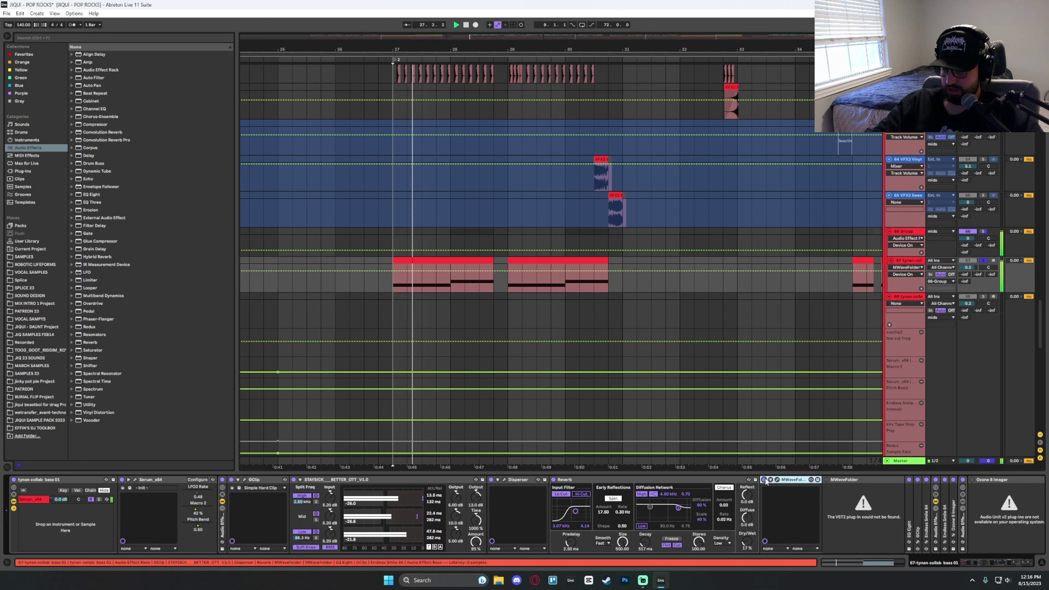
left_click(764, 480)
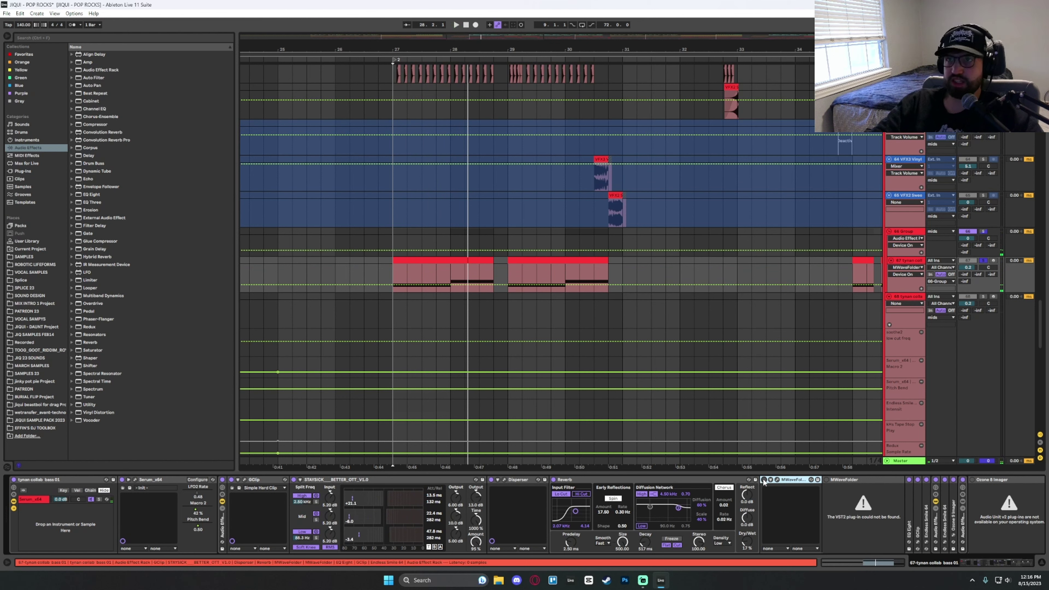
key("space")
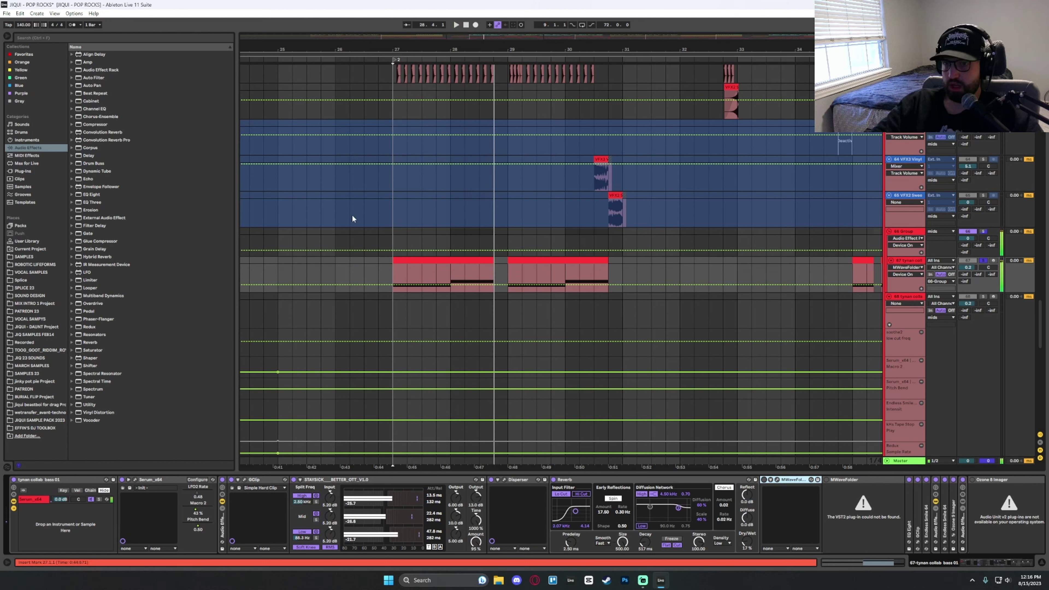
left_click(607, 269)
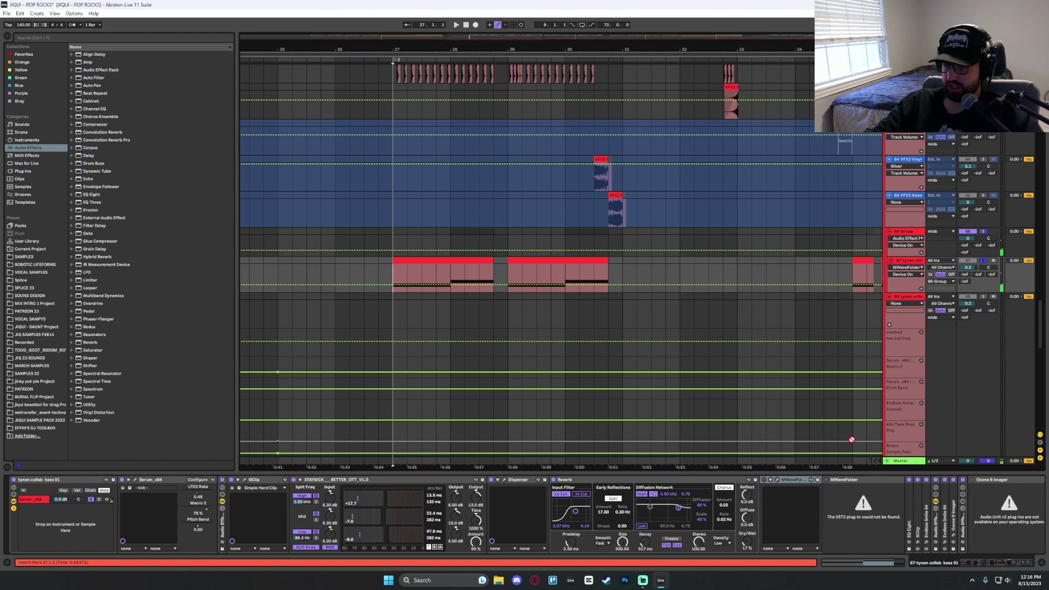
left_click(764, 480)
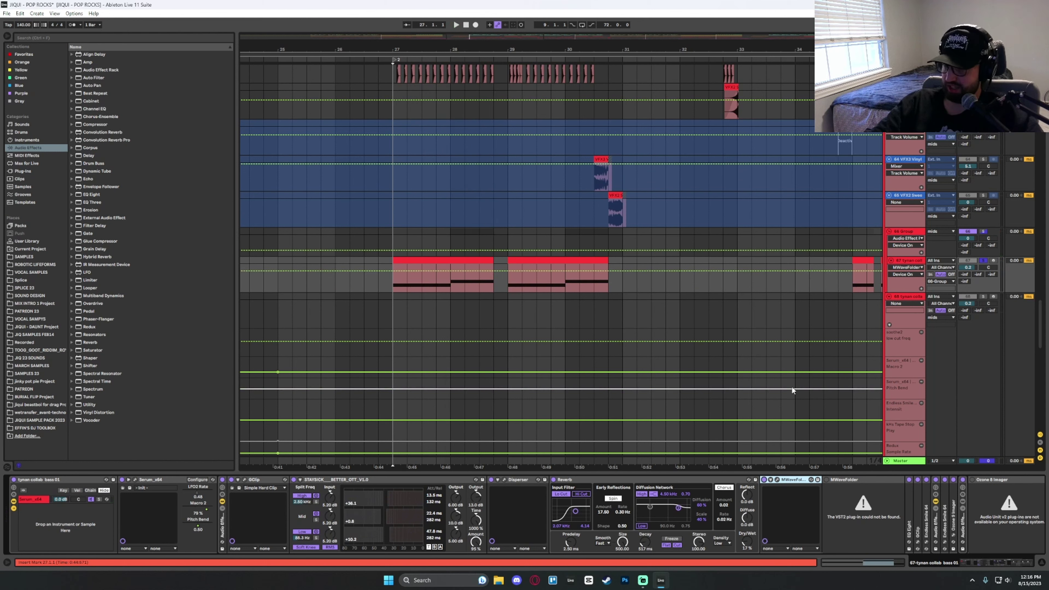
Unfold the EQ Eight, second GClip and an Endless Smile 64 after MWaveFolder, and examine the GClip's settings.
double_click(906, 498)
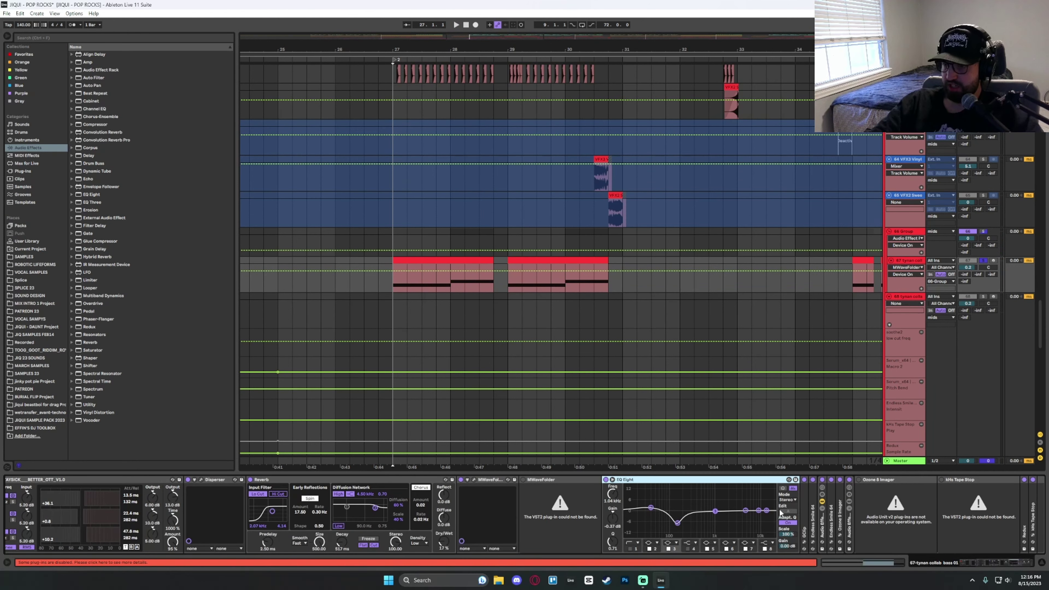
key("ctrl+v")
left_click_drag(208, 56, 302, 59)
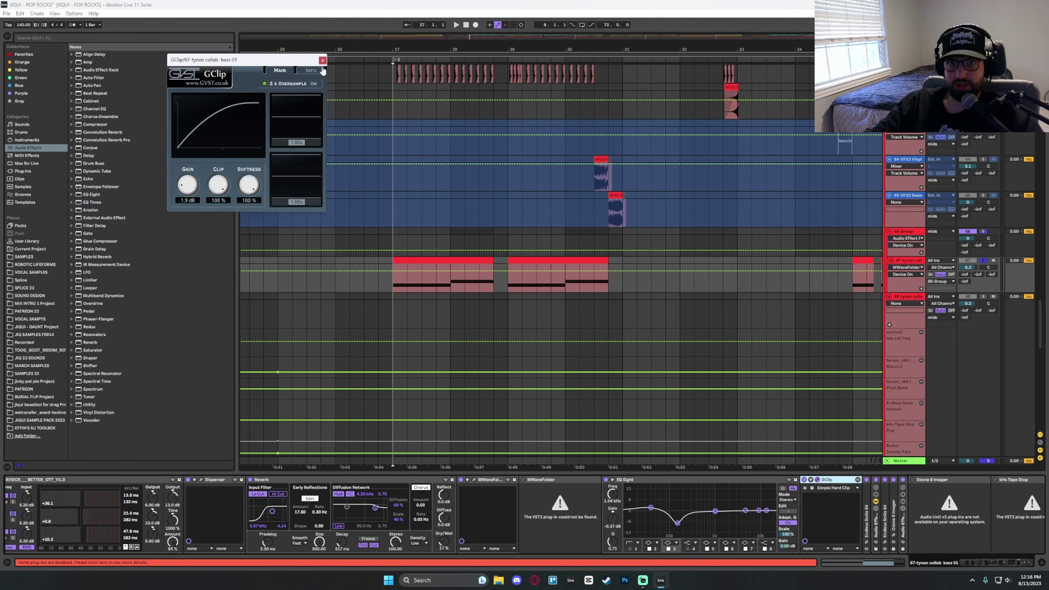
left_click(321, 61)
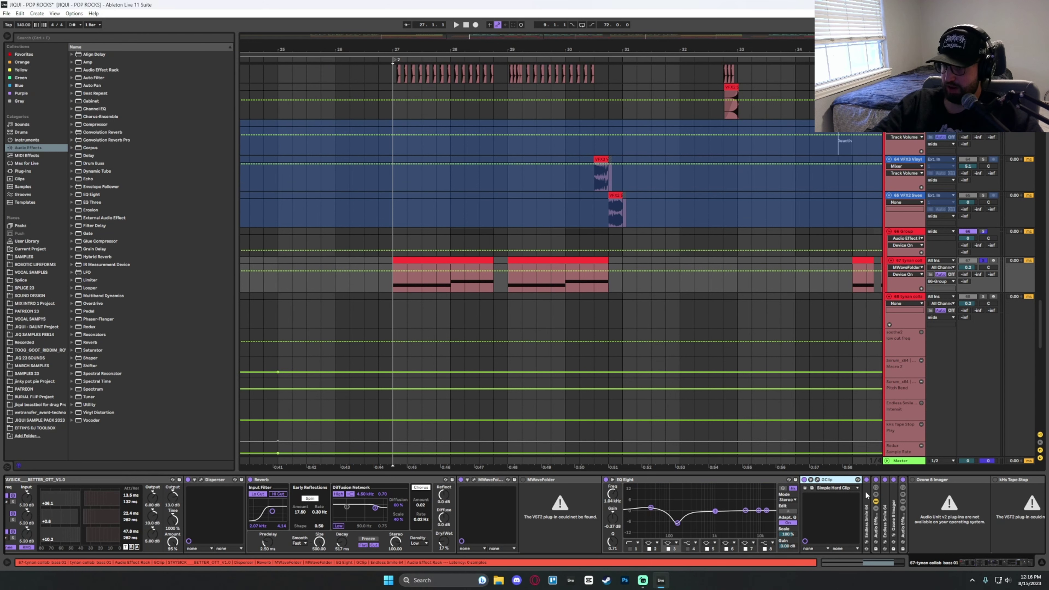
double_click(884, 516)
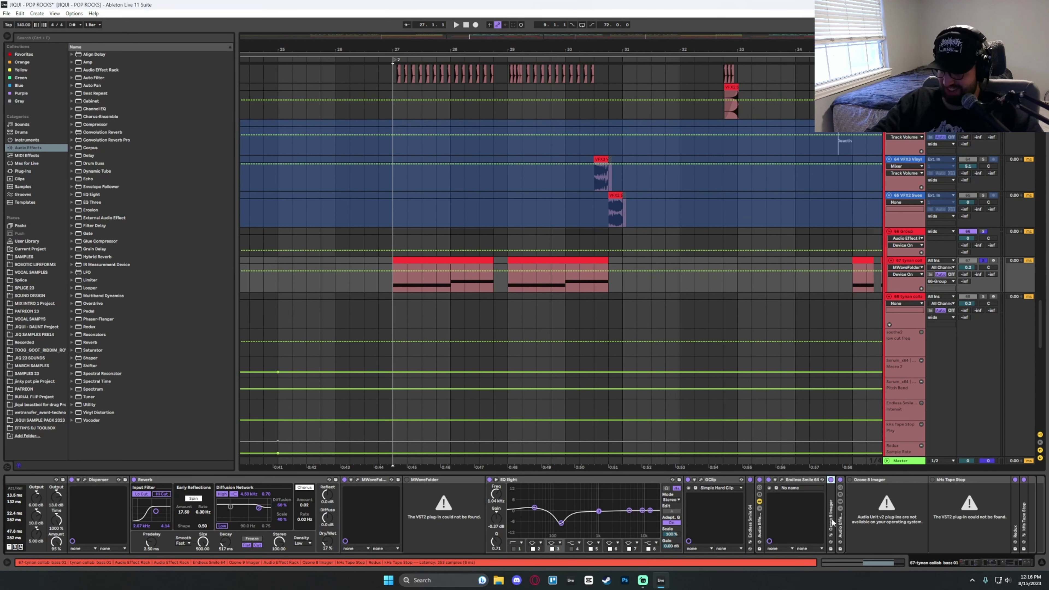
Unfold the Ozone 9 Imager on the bass track and examine its plug-in's per-band stereo width settings.
double_click(831, 522)
left_click(837, 479)
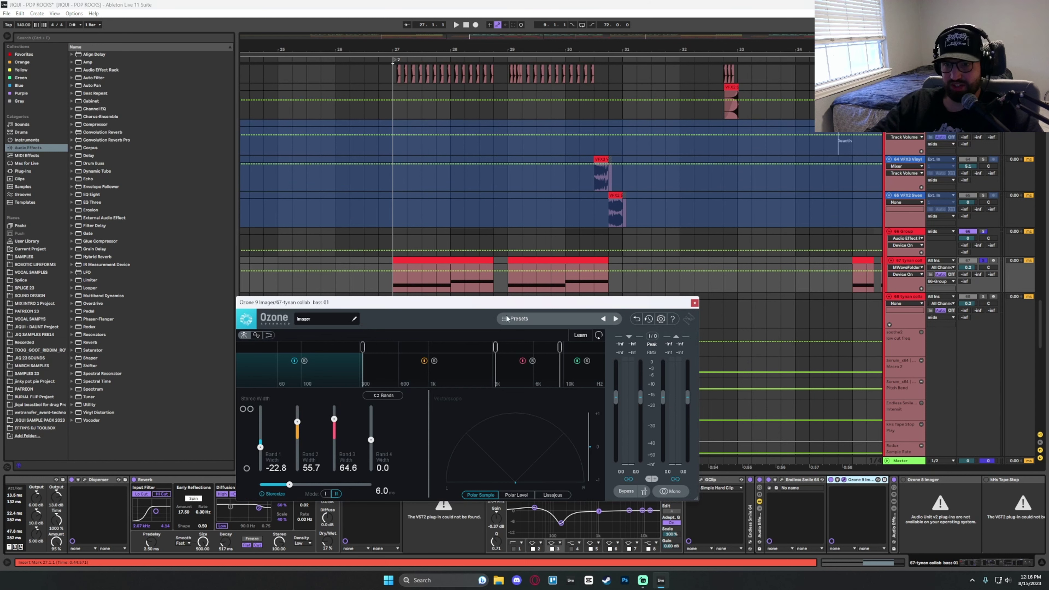
left_click_drag(483, 304, 639, 200)
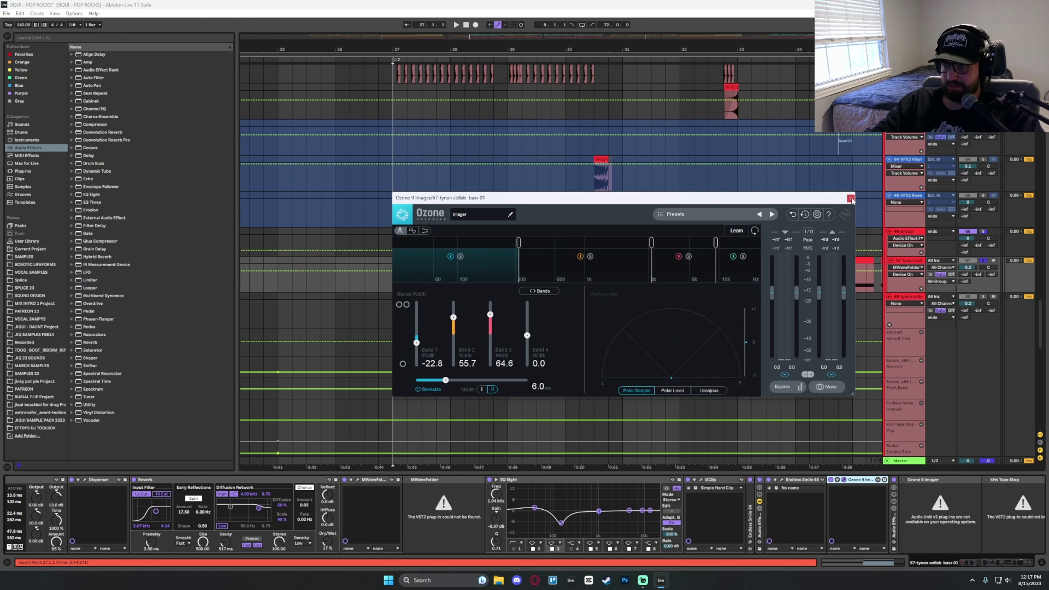
Play the bass from bar 27 with the Ozone 9 Imager bypassed and enabled to compare, and close the plug-in window.
left_click(830, 481)
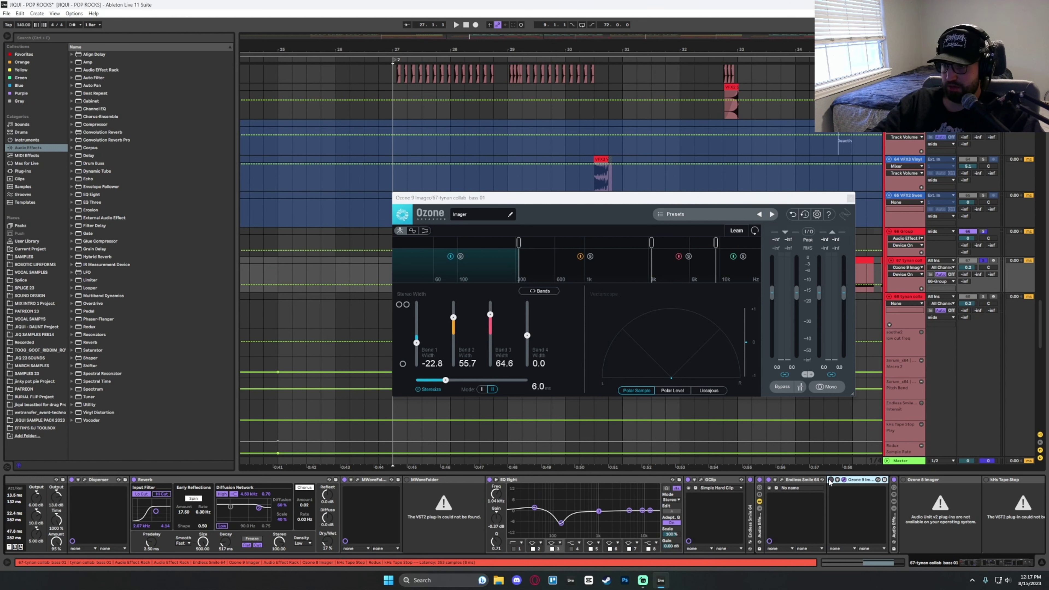
key("space")
left_click(831, 480)
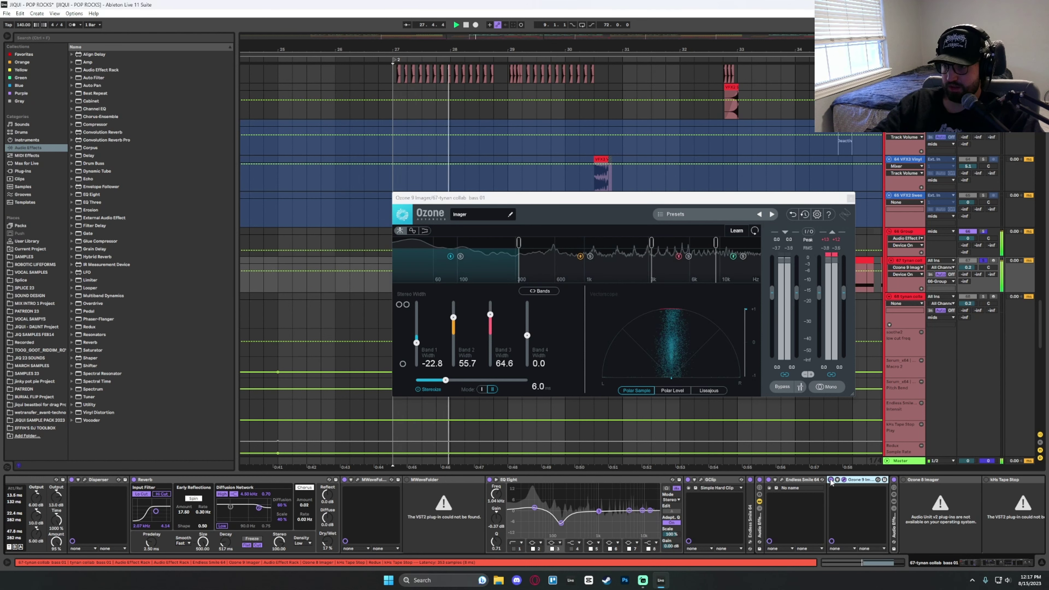
key("space")
left_click(850, 199)
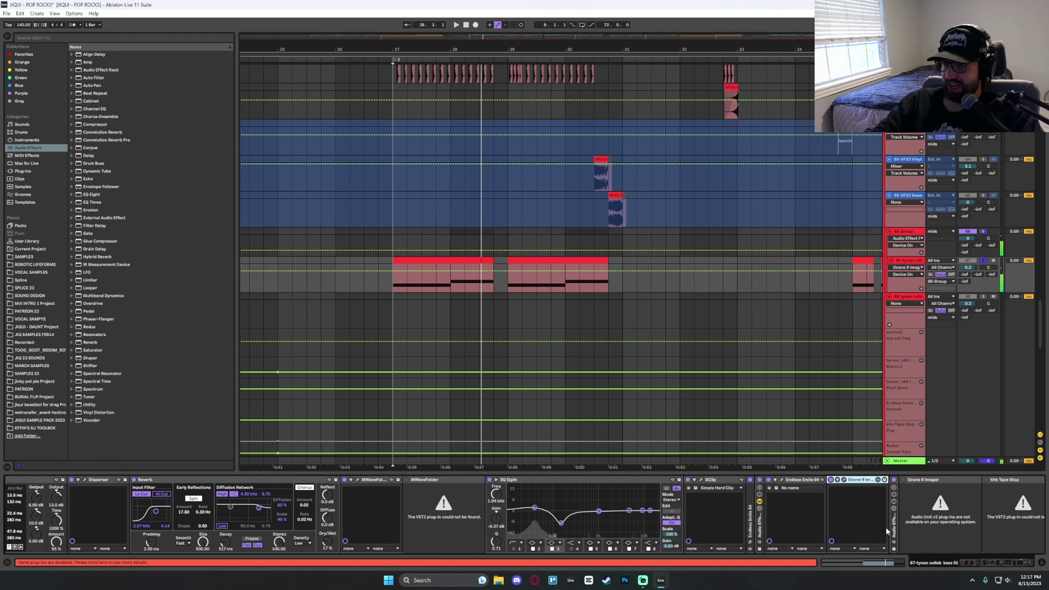
Examine both EQ Eight chains of the bass track's last Audio Effect Rack and the kHs Stereo plug-in's settings.
left_click_drag(986, 563, 1027, 562)
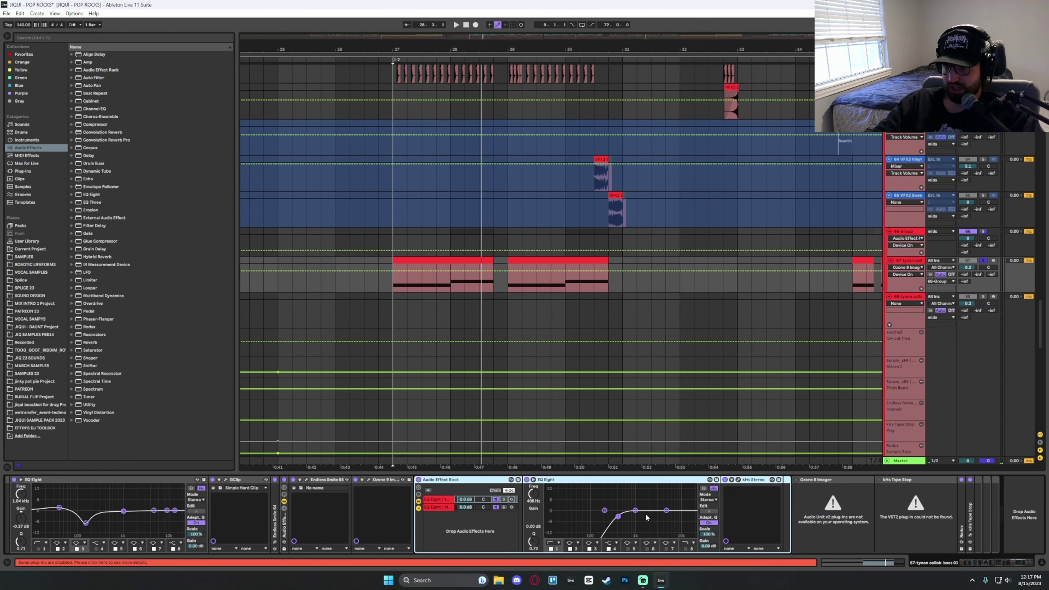
left_click(465, 507)
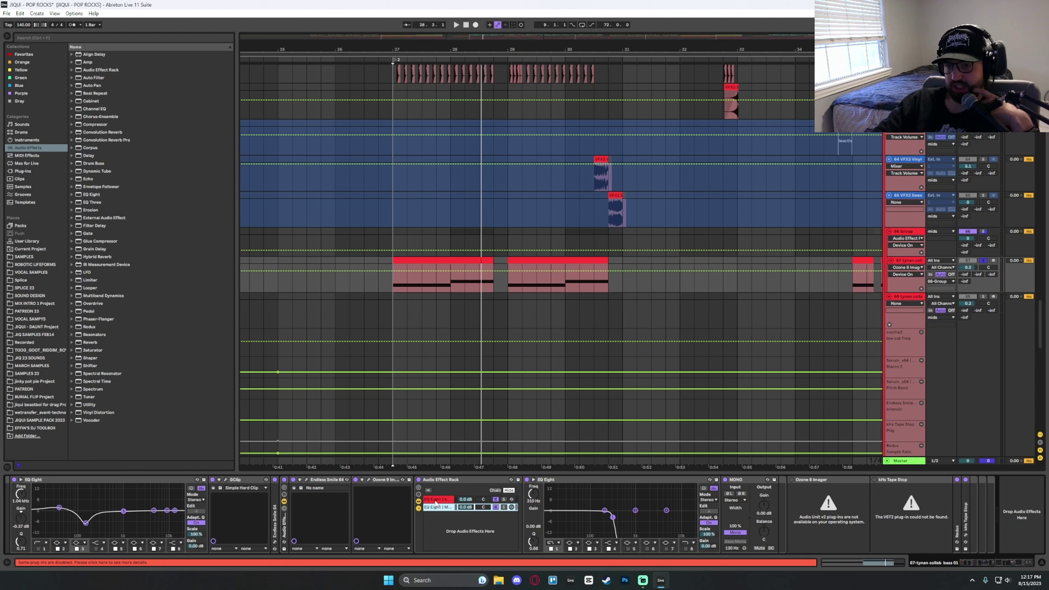
left_click(443, 499)
left_click(737, 480)
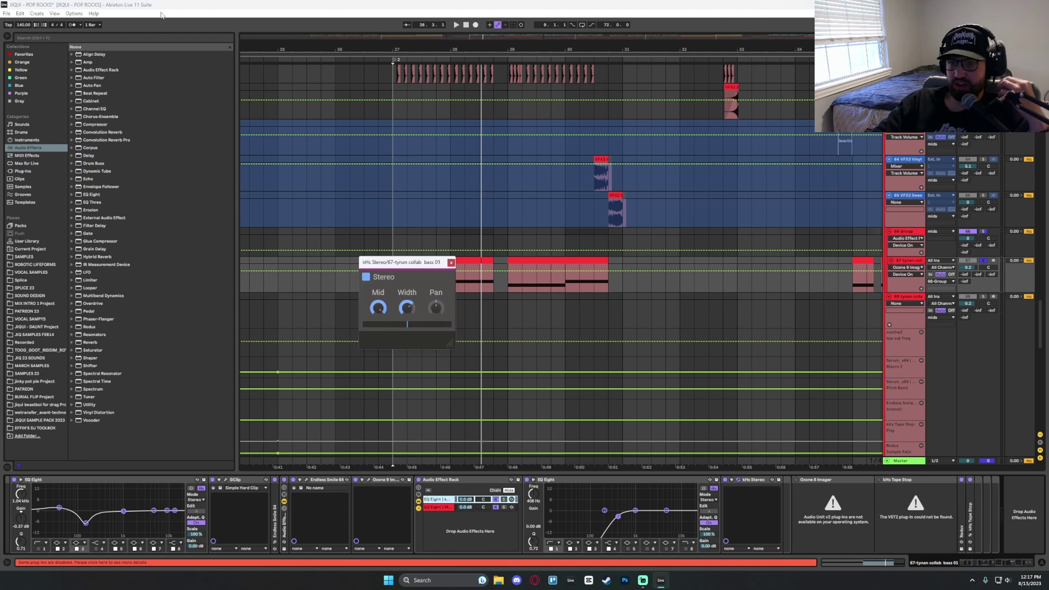
left_click_drag(409, 262, 641, 307)
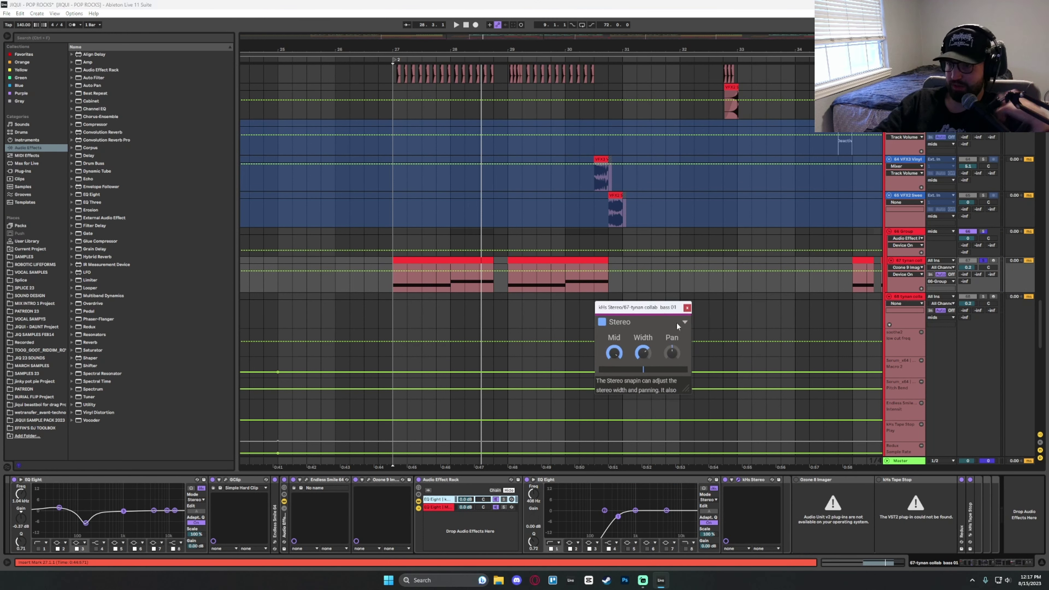
left_click(687, 307)
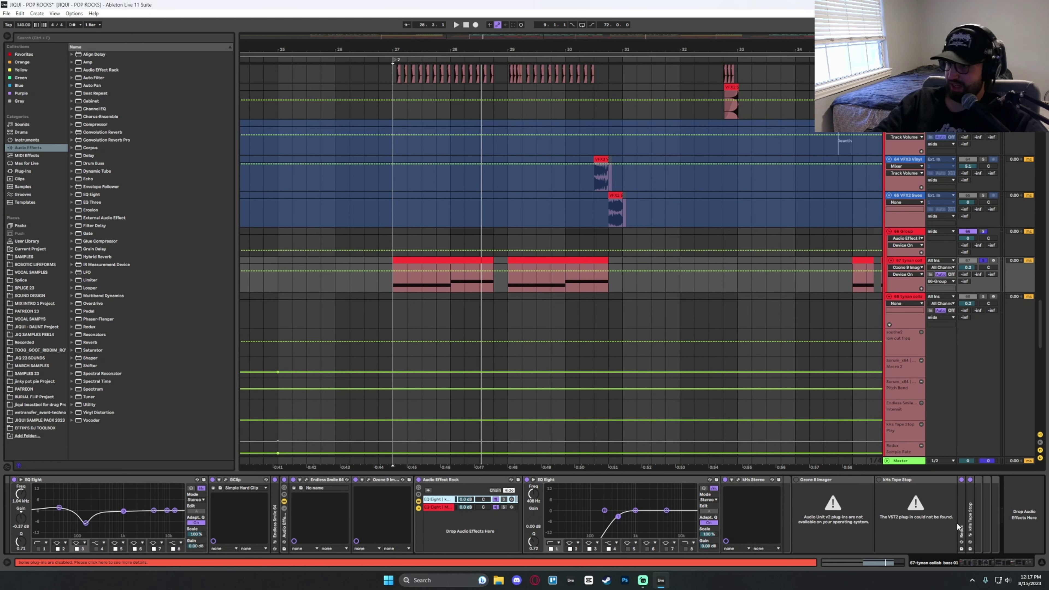
Unfold the Redux near the end of the bass track's device chain and play the bass from bar 27.
double_click(960, 525)
left_click_drag(989, 567, 1028, 562)
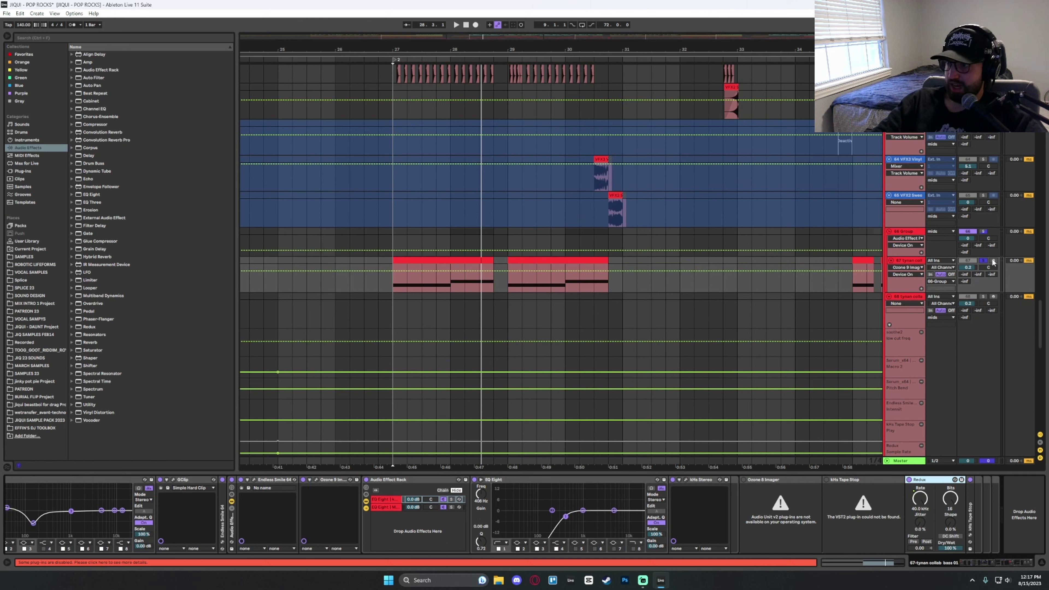
key("space")
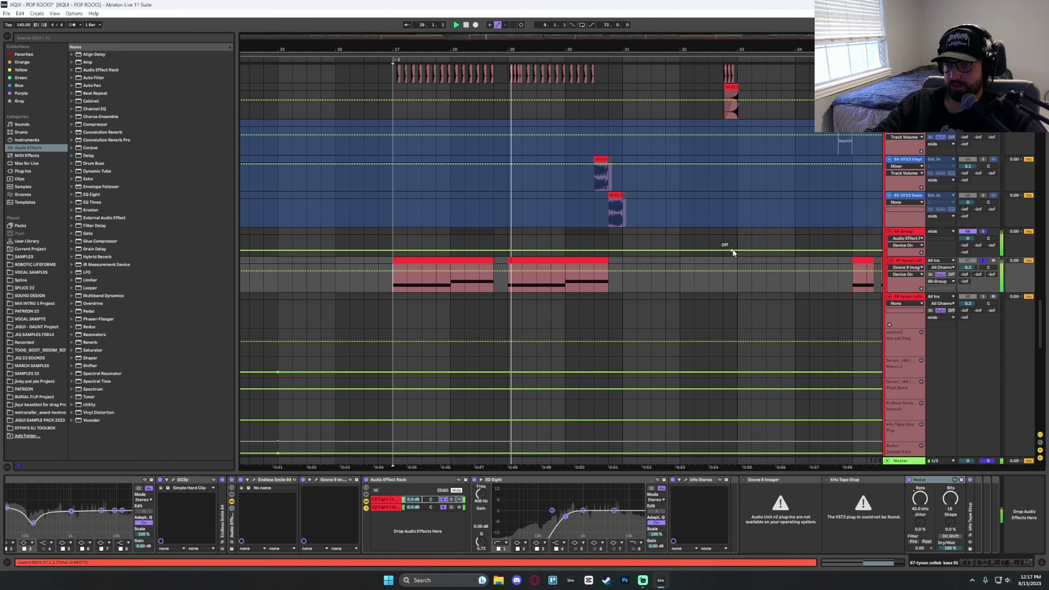
Solo the jiq_patreon_01_idek track and play its clips from bar 27.
scroll(732, 249, "down", 4)
scroll(733, 248, "up", 5)
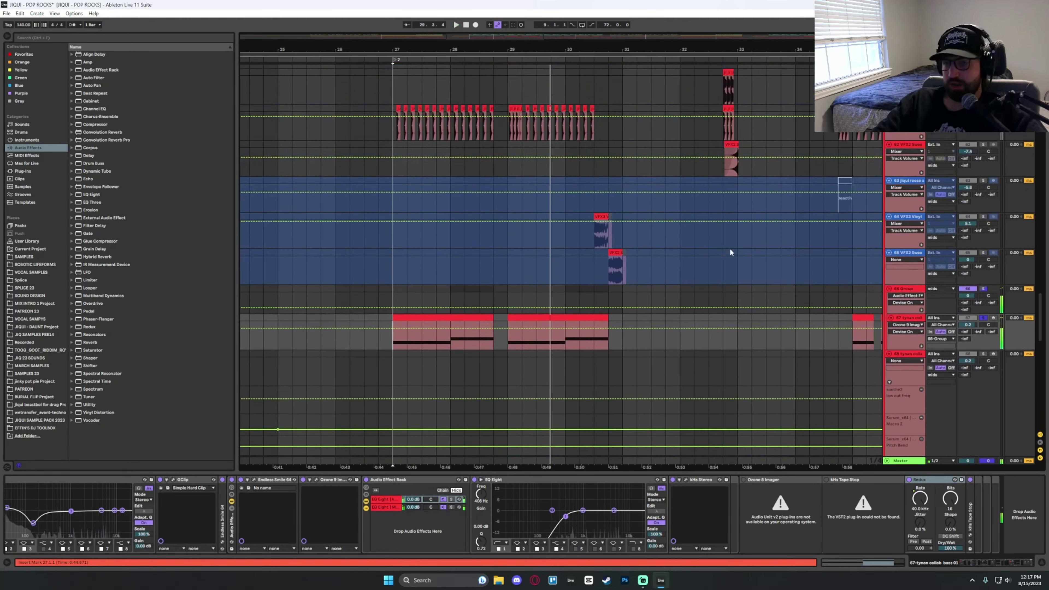
scroll(660, 248, "up", 3)
scroll(681, 289, "down", 6)
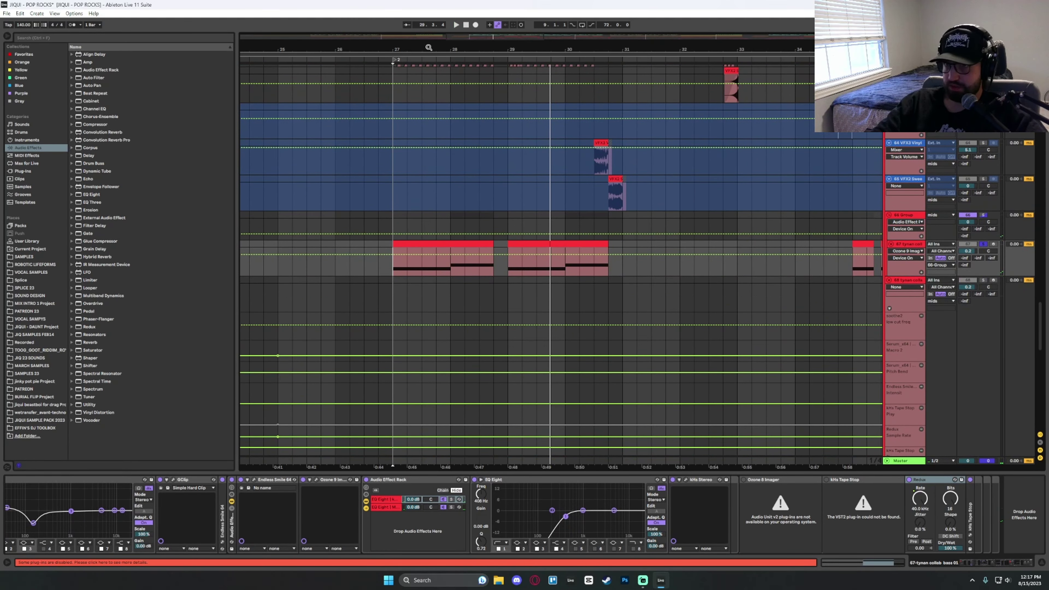
scroll(527, 321, "up", 4)
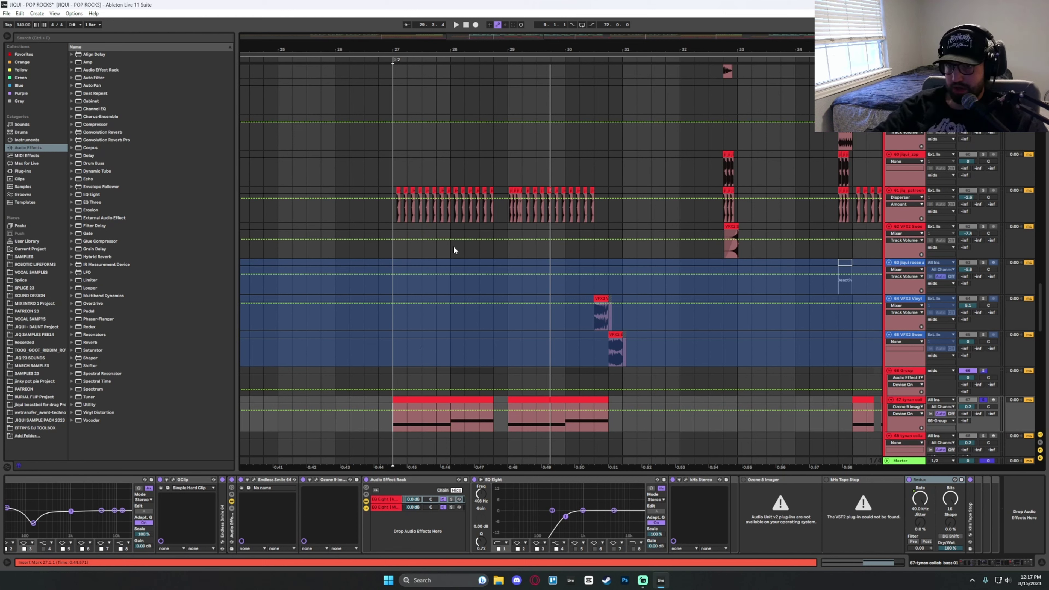
left_click(623, 211)
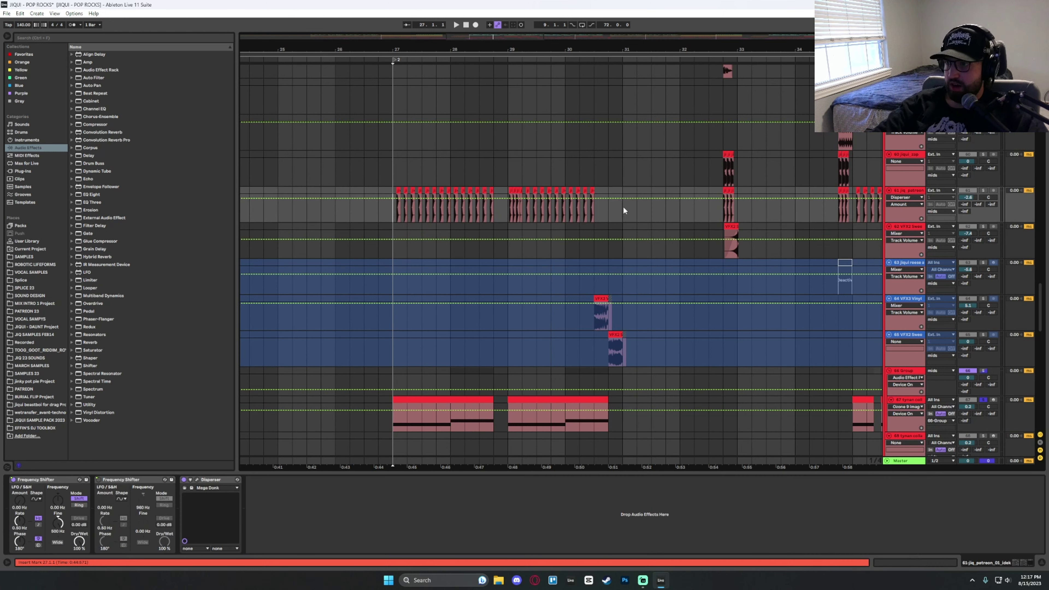
left_click(982, 190)
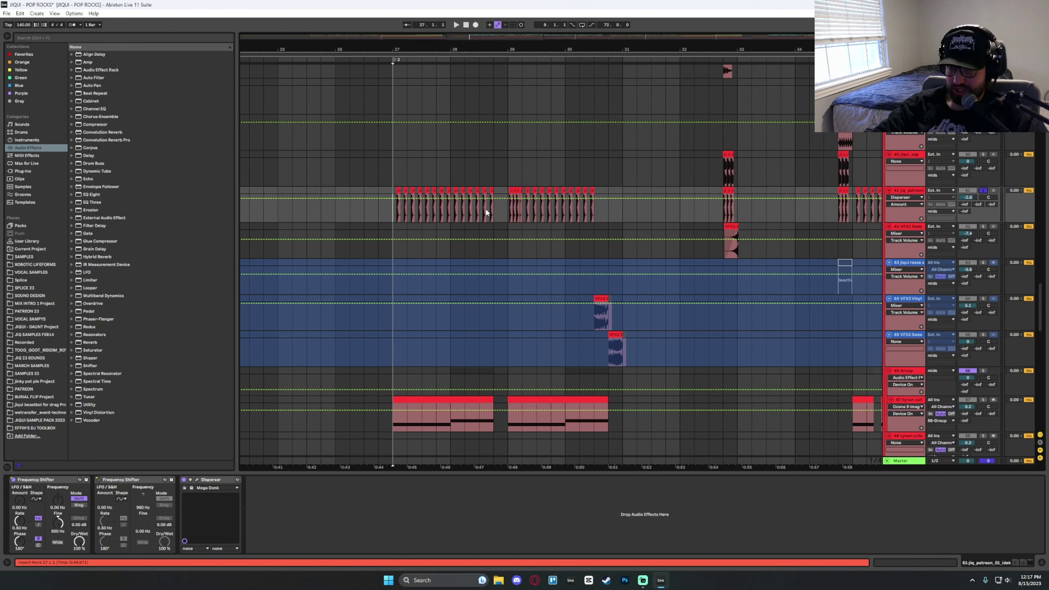
key("space")
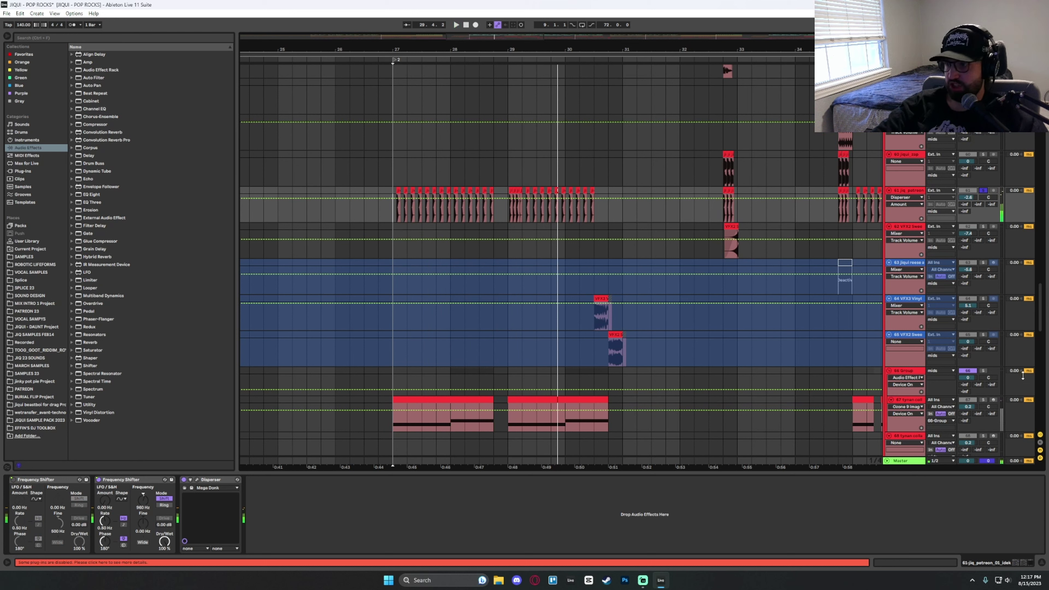
Play the jiq_patreon_01_idek and tynan collab bass 01 tracks soloed together from bar 27, and clear the solos.
left_click(992, 403)
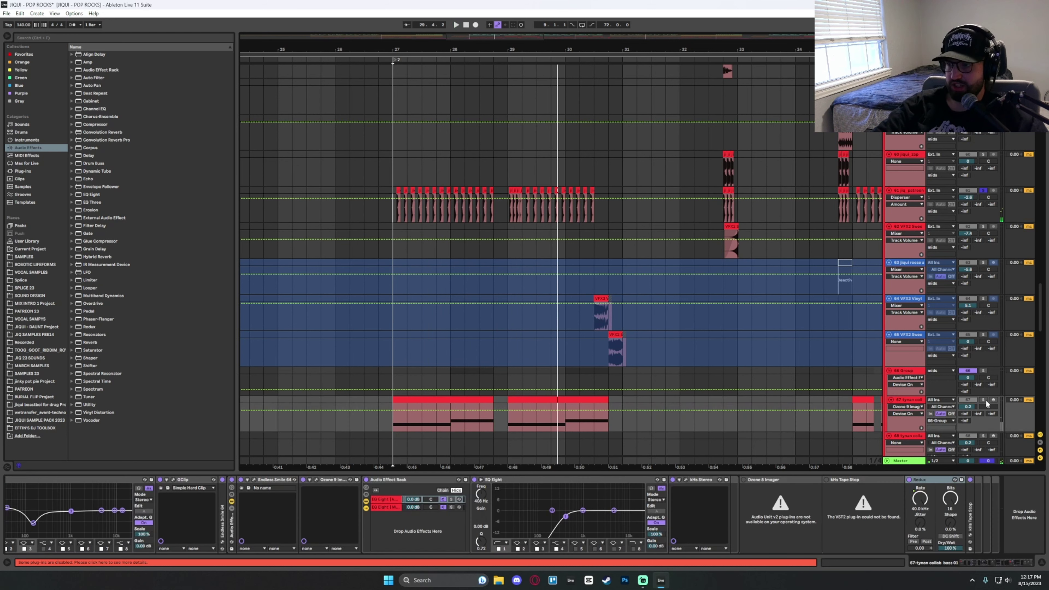
left_click(387, 164)
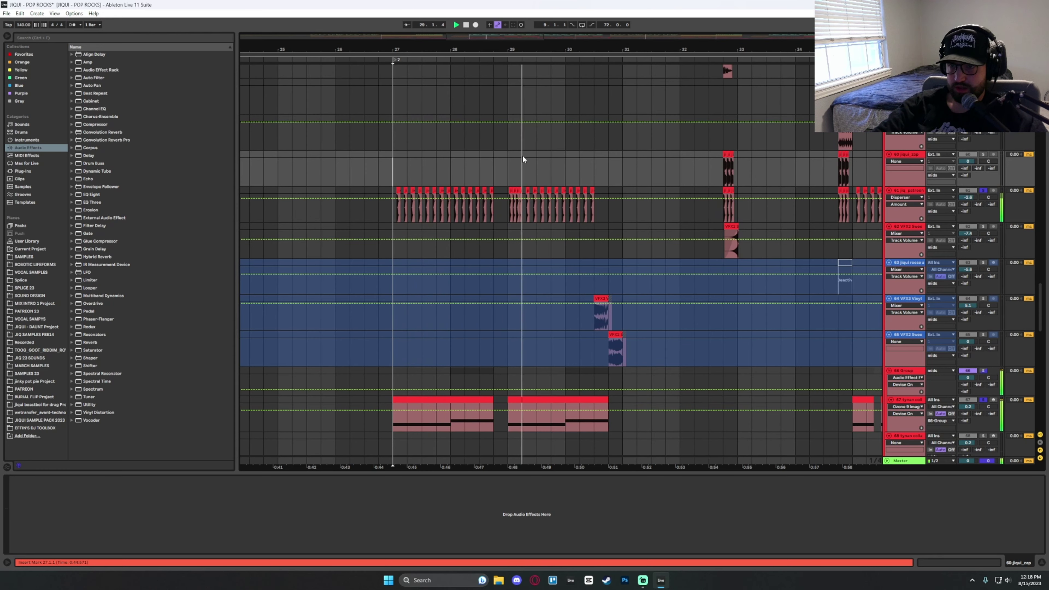
scroll(605, 172, "down", 3)
scroll(606, 177, "down", 1)
key("space")
left_click(983, 326)
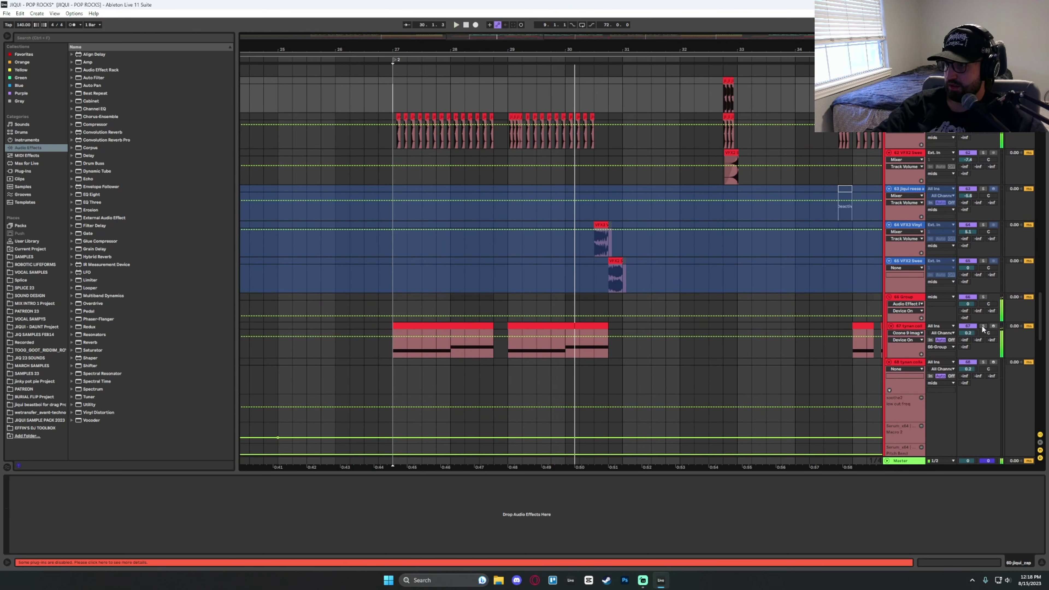
Solo the Cody - Lazer Pop (FX) track and play it from bar 27.
scroll(984, 328, "down", 8)
left_click_drag(1043, 342, 1038, 268)
left_click(400, 238)
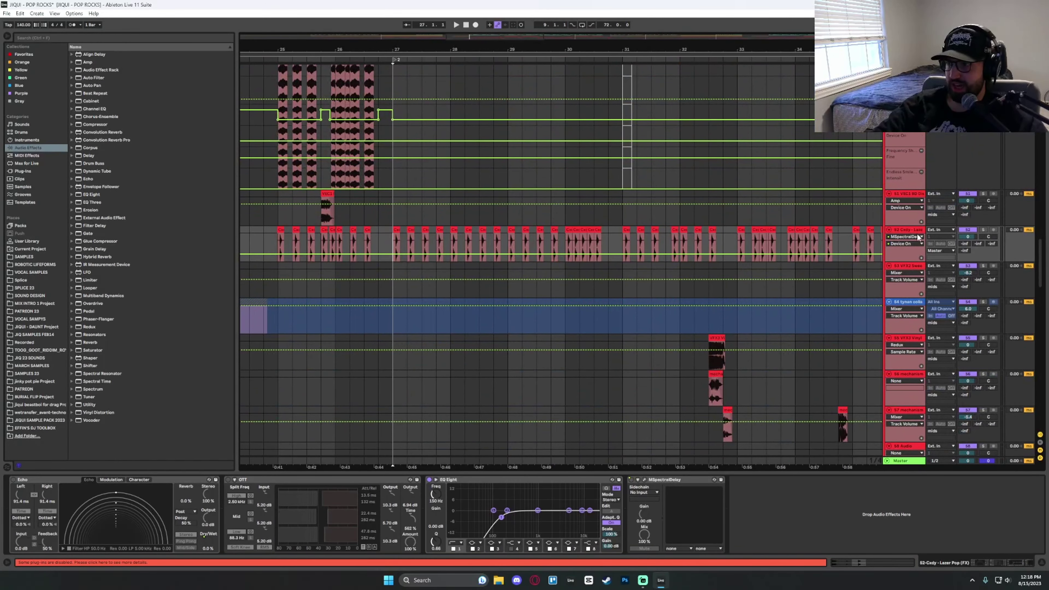
key("space")
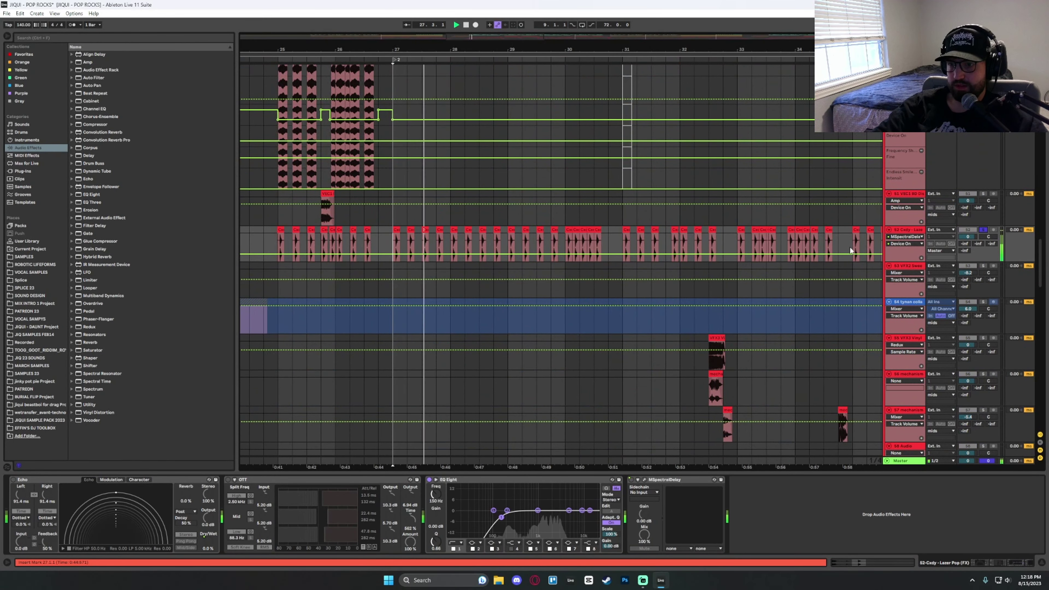
scroll(850, 231, "up", 1)
scroll(849, 231, "up", 2)
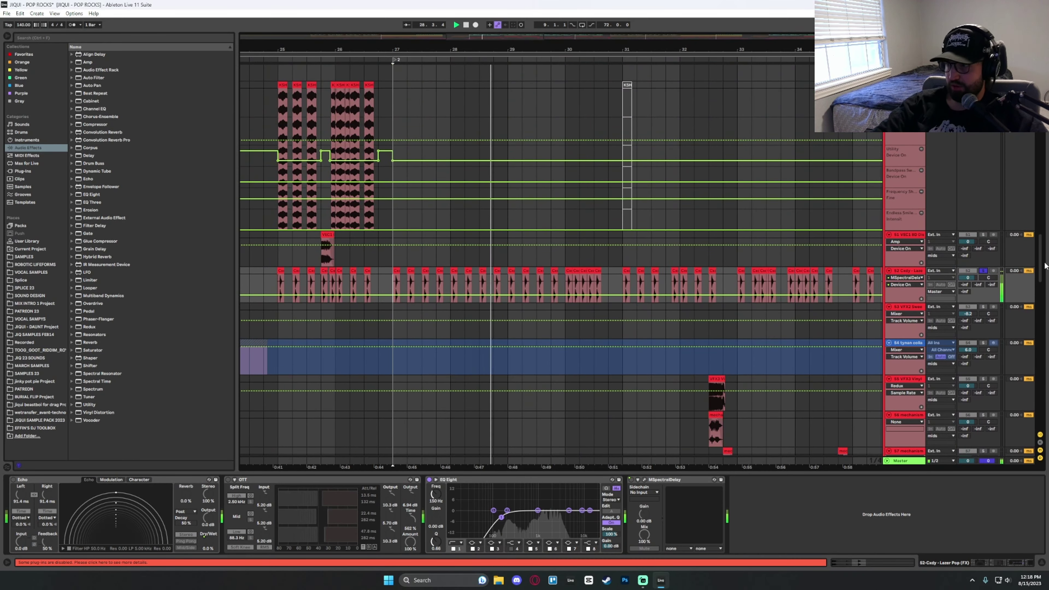
Solo the Cody - African Black Bird Texture track and play it from bar 27.
scroll(1044, 231, "up", 10)
scroll(1044, 231, "down", 3)
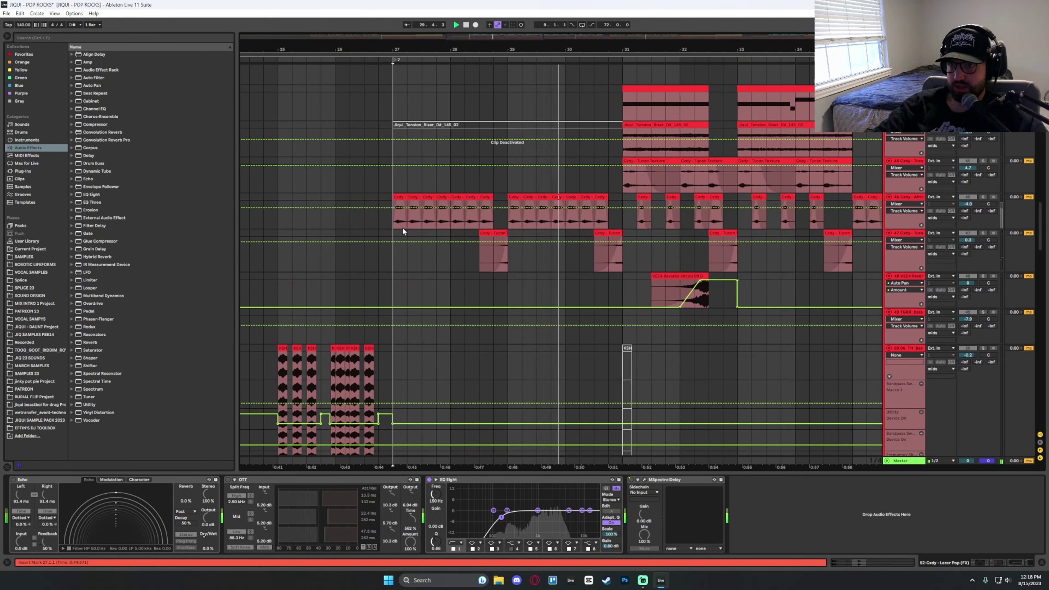
key("space")
left_click(970, 210)
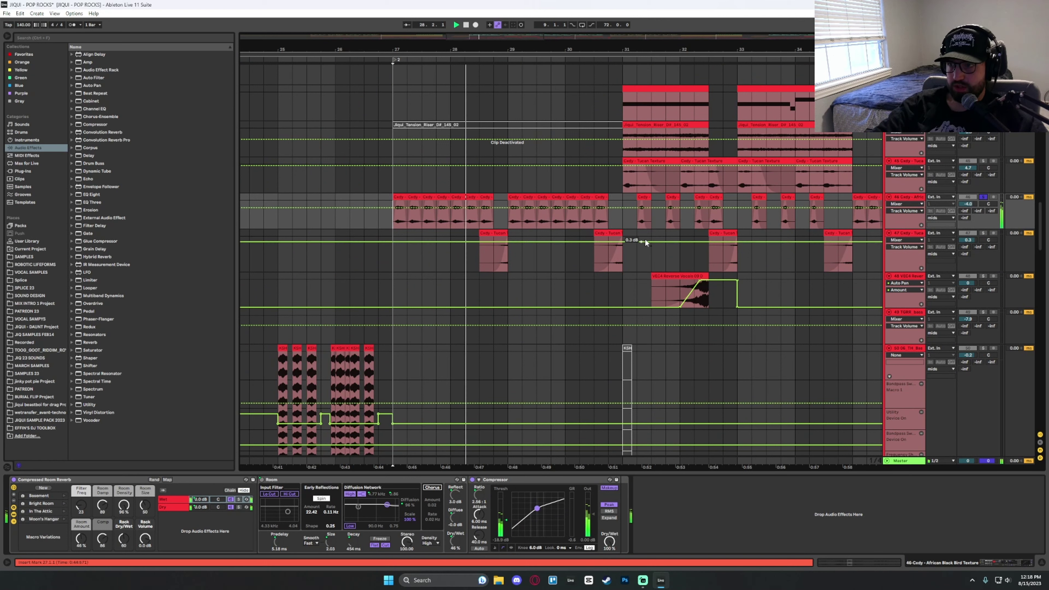
Solo the Cody - Tucan Texture track and play its first two clips.
left_click(491, 260)
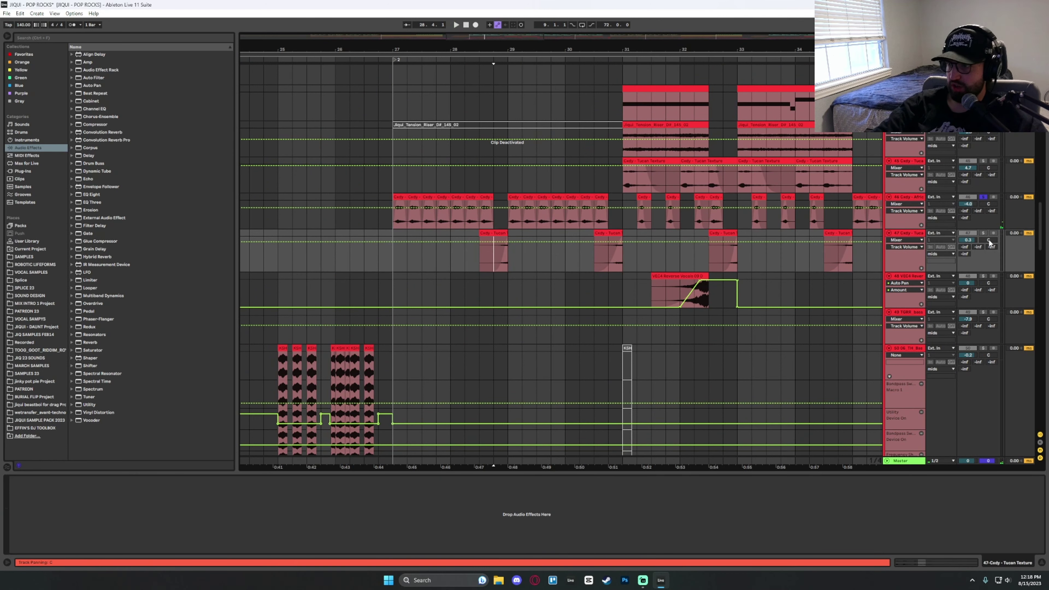
key("space")
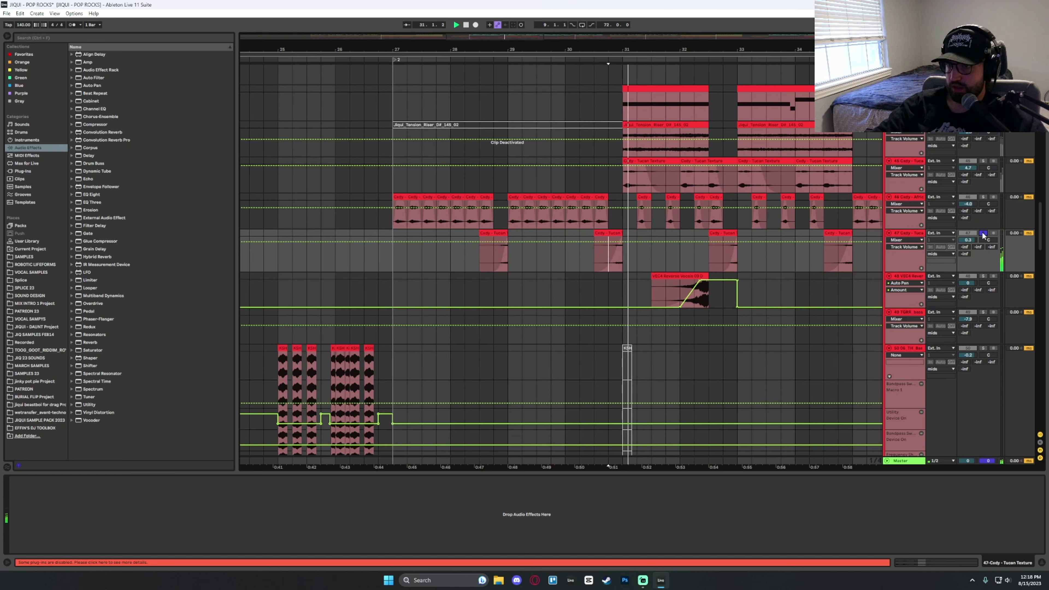
scroll(357, 165, "up", 3)
key("space")
Play the full arrangement from just before bar 27 with no track soloed.
left_click(377, 159)
key("space")
scroll(702, 228, "up", 6)
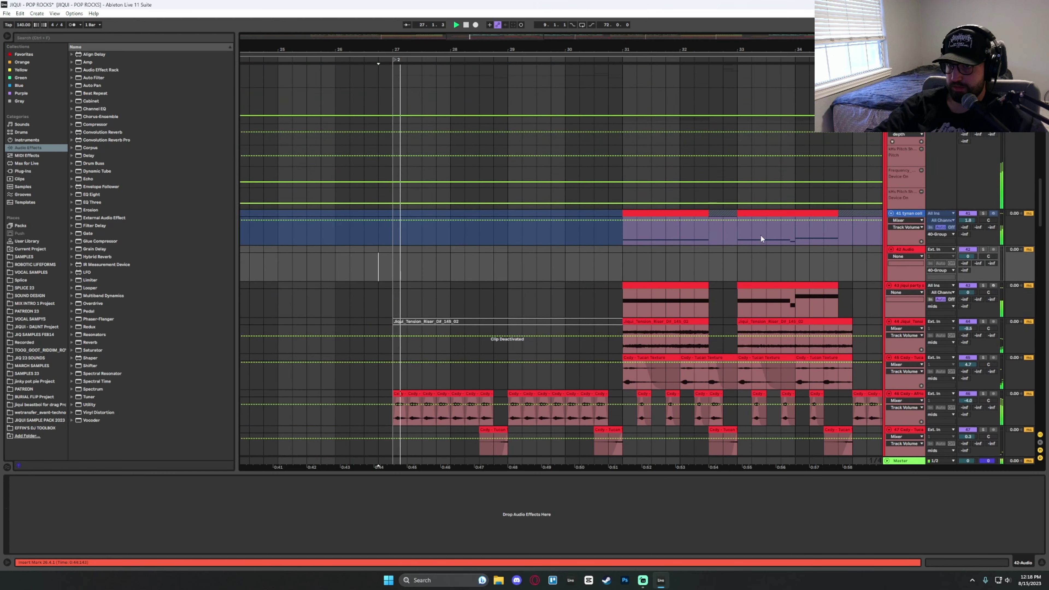
left_click_drag(1041, 208, 1047, 375)
scroll(735, 230, "up", 1)
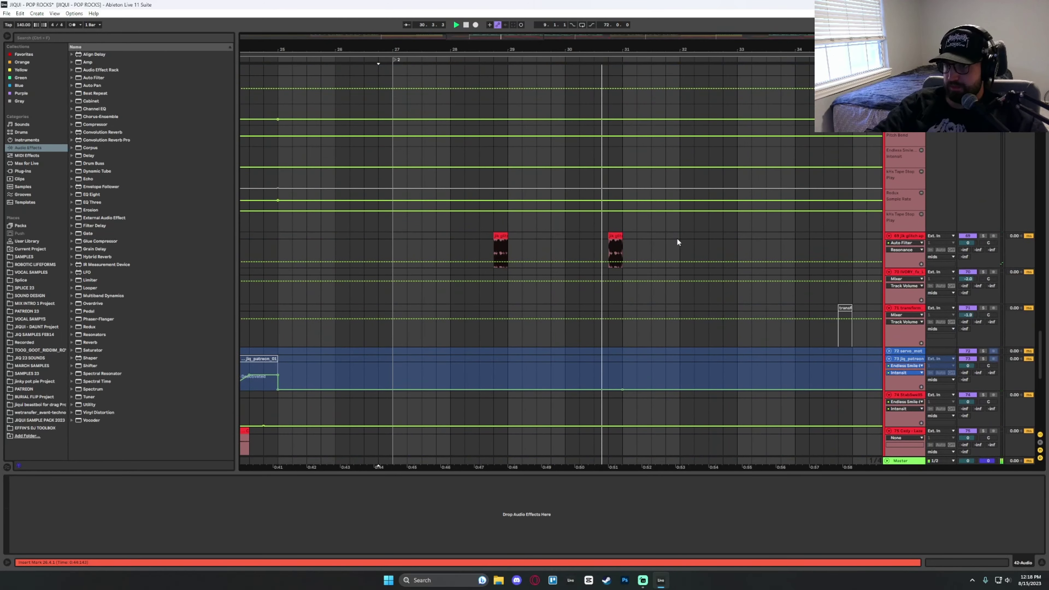
Solo the jik glitch apr8 05 track and play its two clips.
left_click(488, 249)
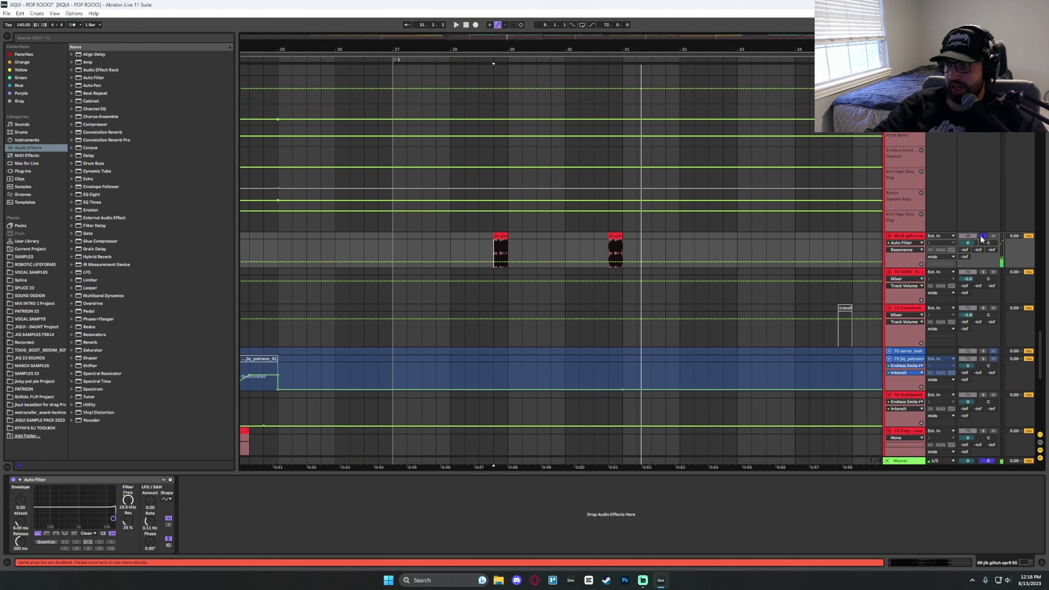
key("space")
left_click(610, 243)
scroll(841, 215, "down", 1)
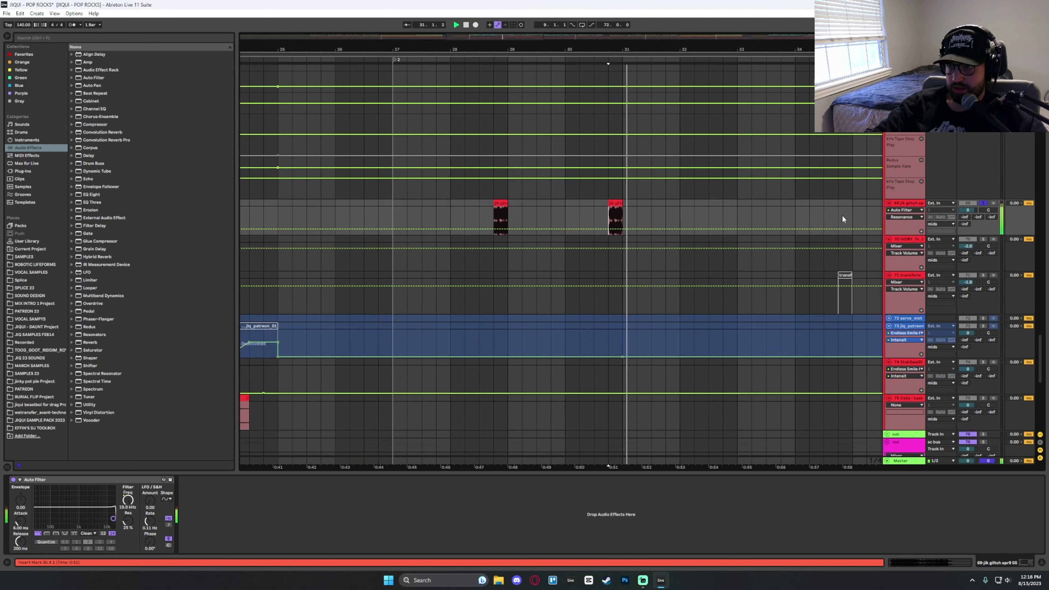
Extend the end of the second jik glitch apr8 05 clip to about bar 32.2 and play it.
scroll(841, 215, "down", 4)
scroll(827, 278, "up", 3)
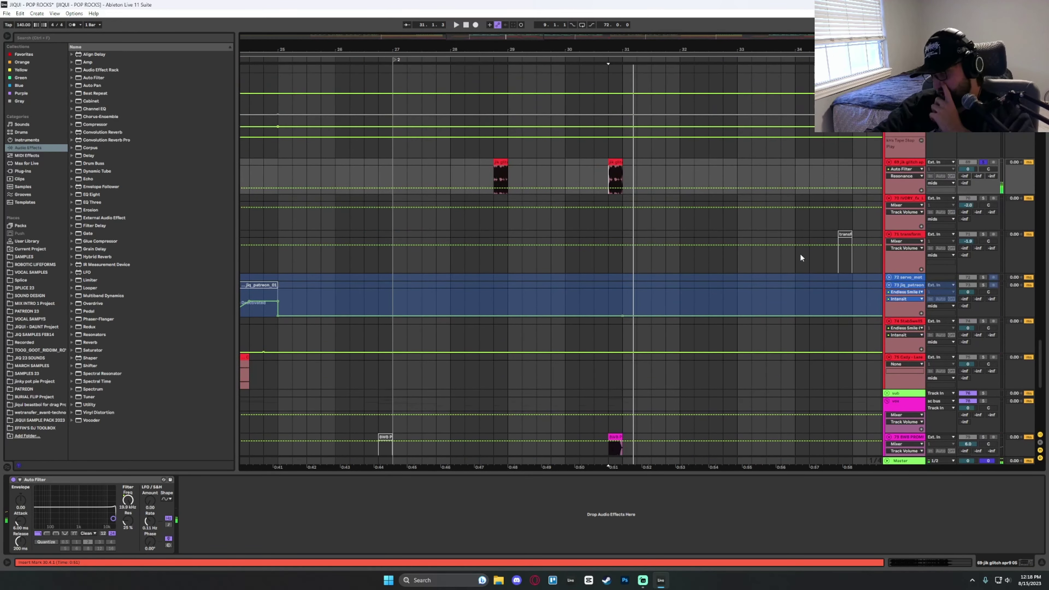
left_click_drag(622, 165, 745, 166)
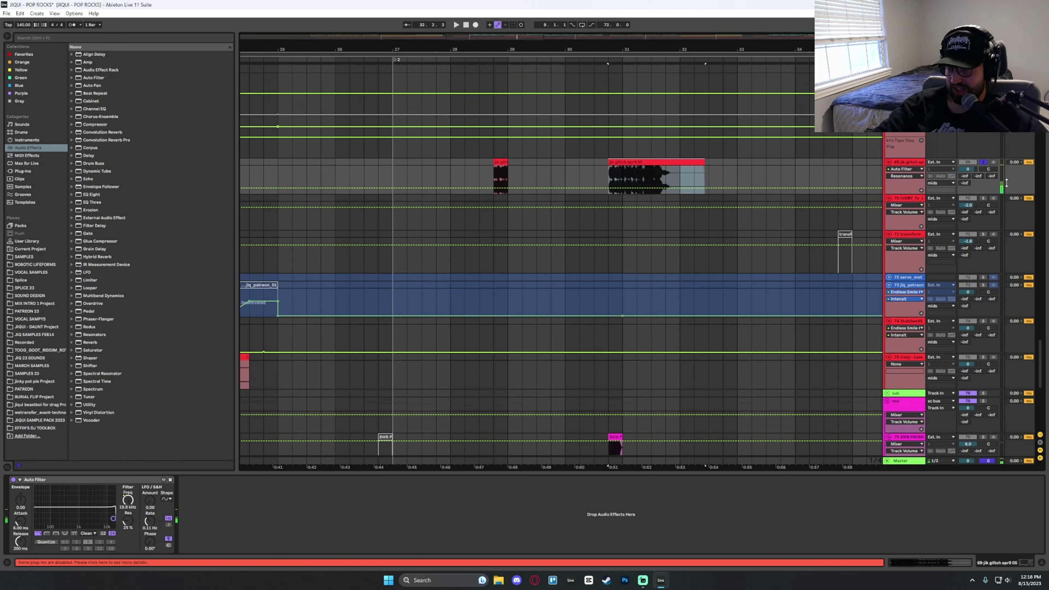
key("space")
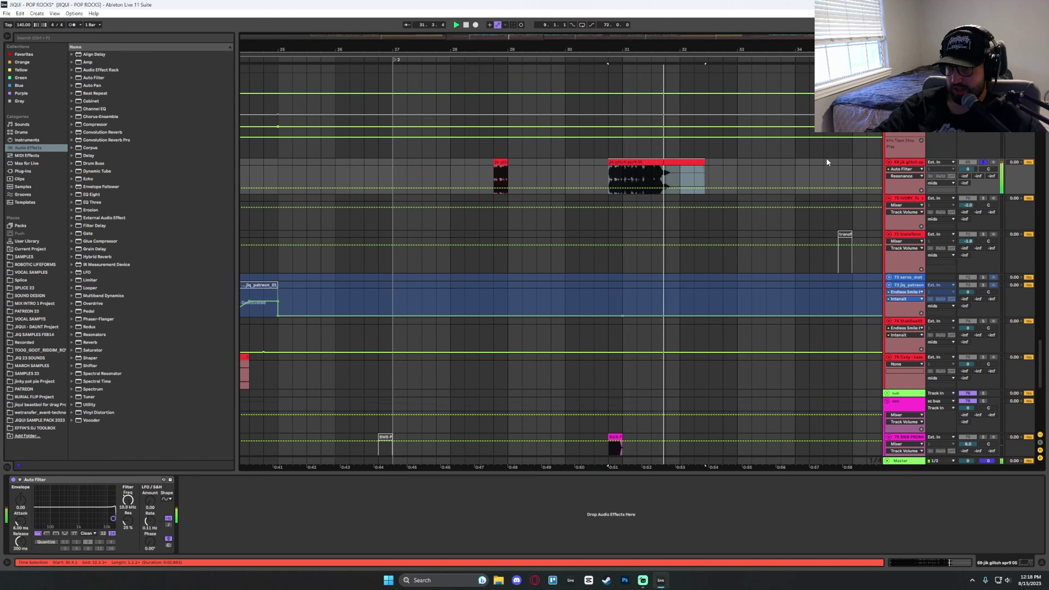
Undo the extension of the second jik glitch apr8 05 clip and play the clip from its start.
key("space")
key("ctrl+z")
left_click(602, 170)
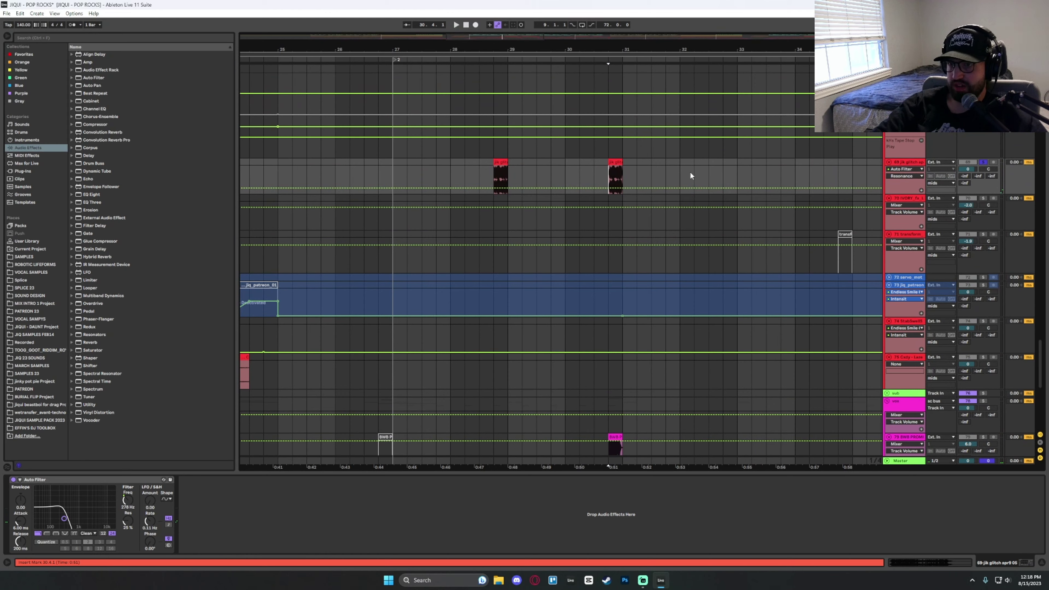
key("space")
Solo the BWB vocal track below the sub group and play its clip at bar 31.
scroll(690, 172, "down", 4)
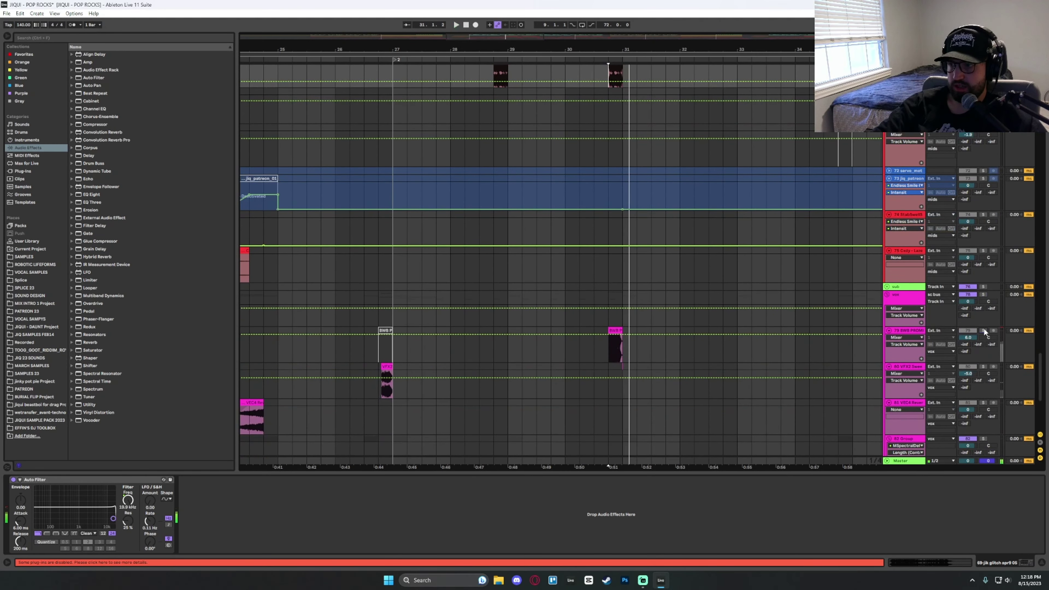
left_click(983, 330)
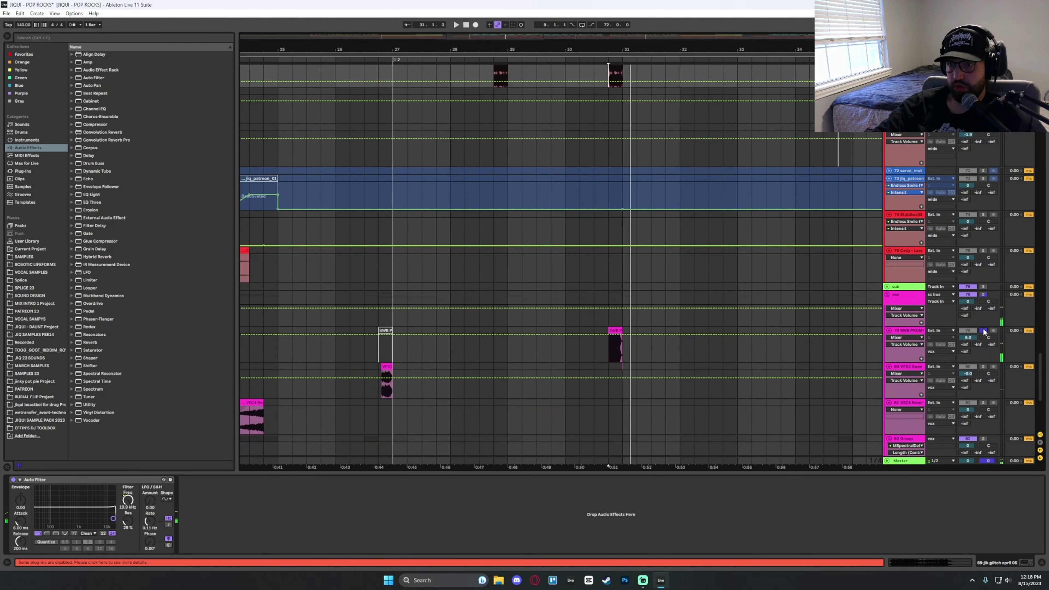
scroll(983, 328, "down", 10)
key("space")
Play the full arrangement from bar 27 with no track soloed and look through the vocal and mids tracks.
left_click(410, 390)
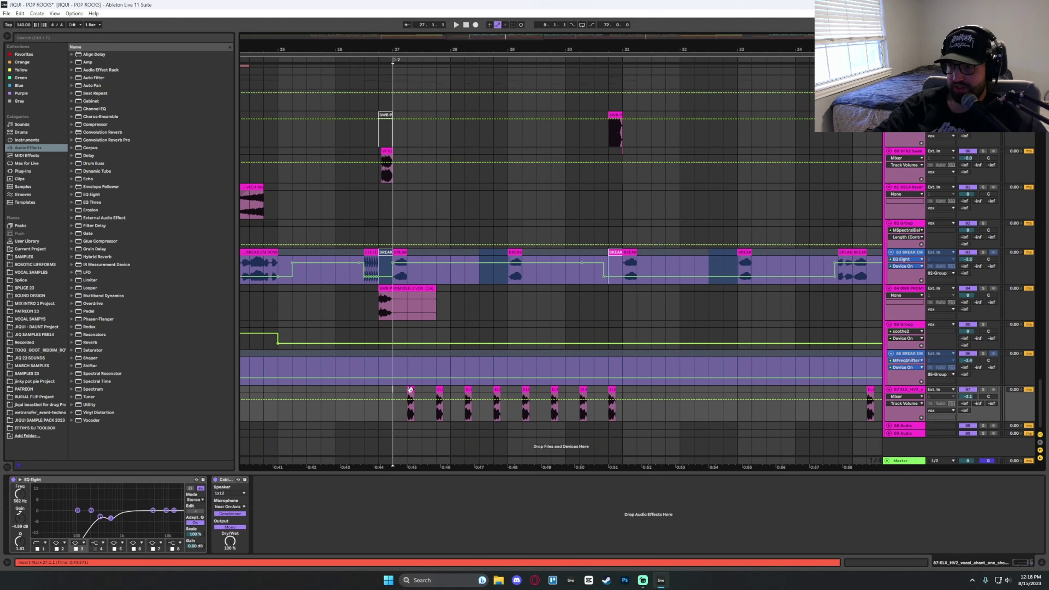
key("space")
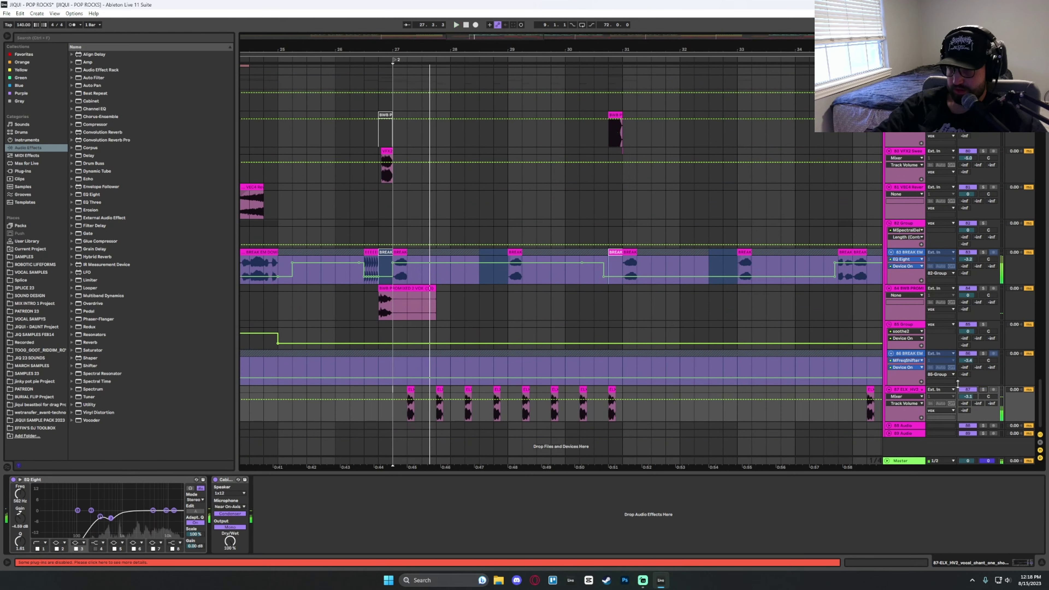
scroll(636, 313, "up", 2)
scroll(634, 311, "down", 2)
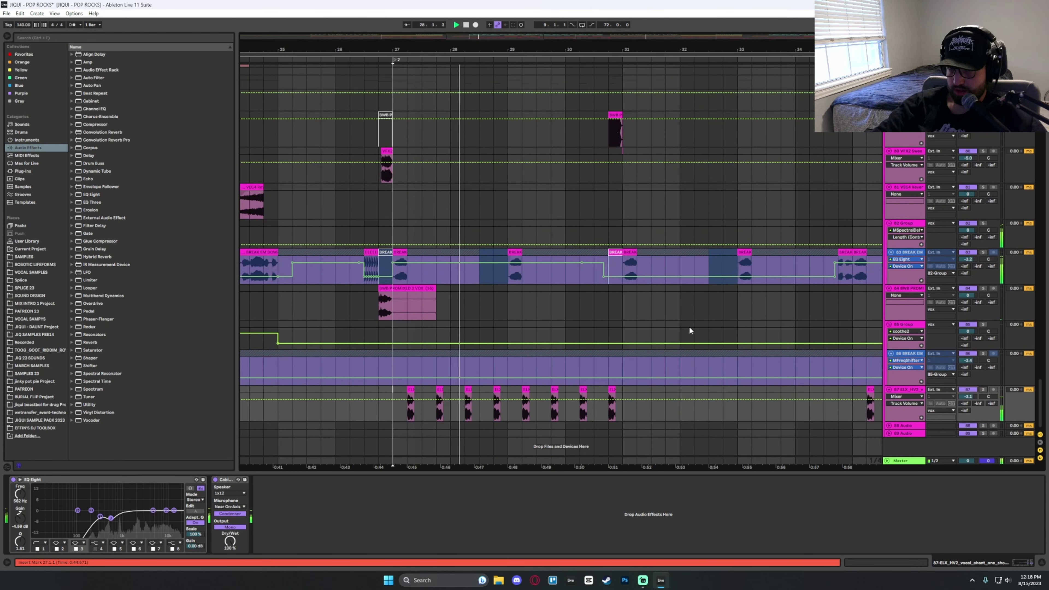
scroll(1029, 245, "up", 15)
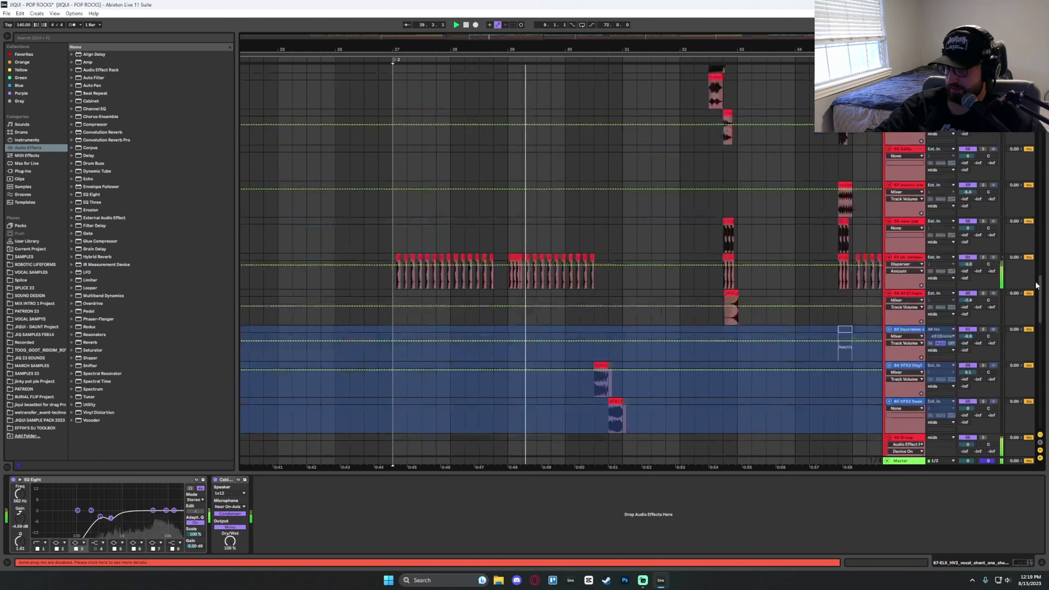
scroll(1030, 246, "down", 10)
scroll(1030, 285, "up", 20)
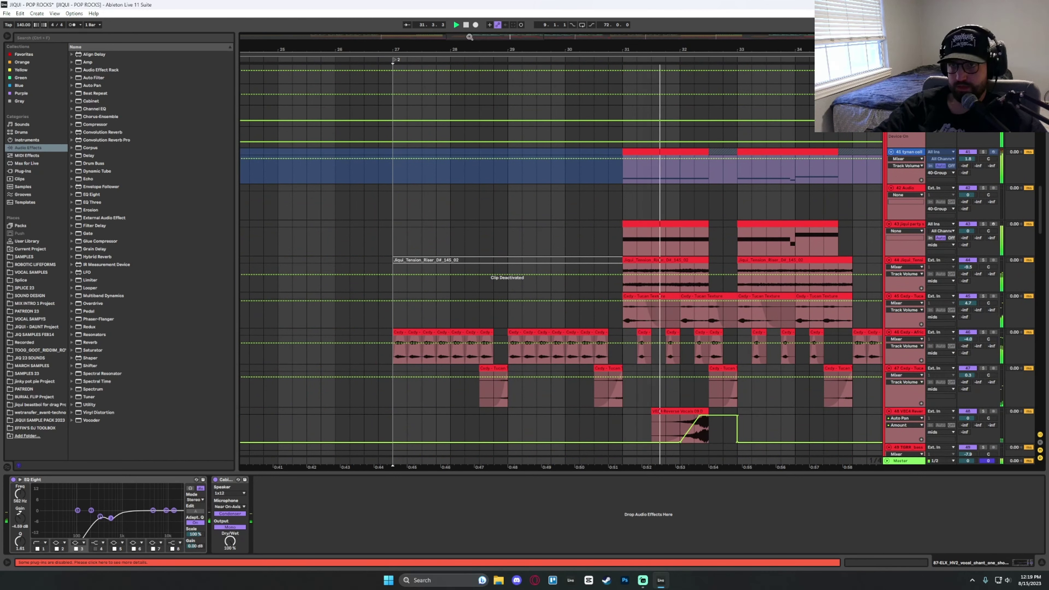
Solo the tynan collab bass 01 track and play its clips from bar 31.
left_click_drag(623, 41, 504, 42)
scroll(615, 279, "up", 5)
scroll(581, 285, "down", 3)
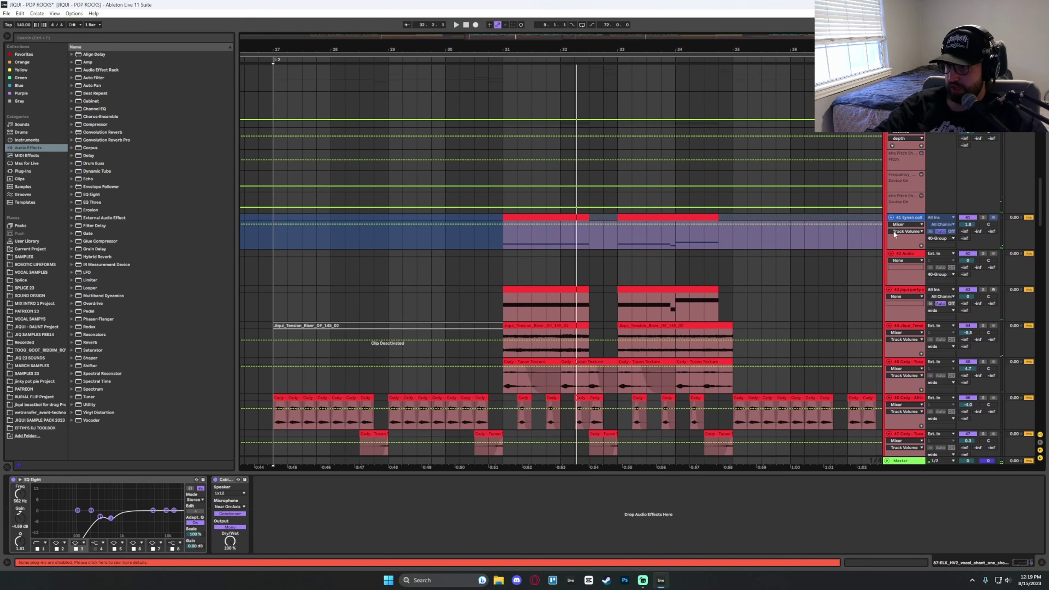
scroll(1029, 296, "up", 2)
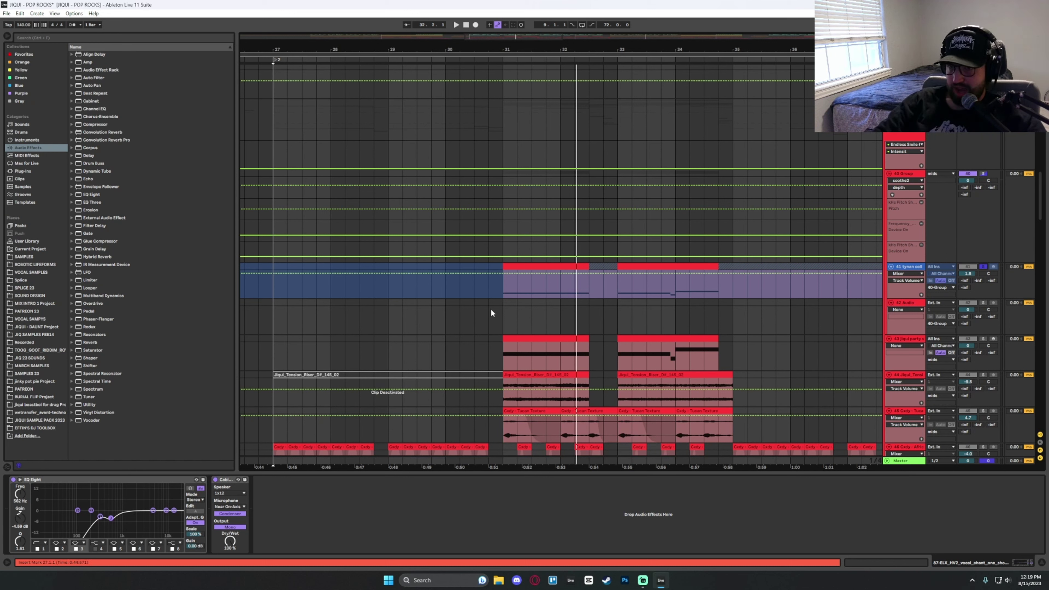
left_click(500, 296)
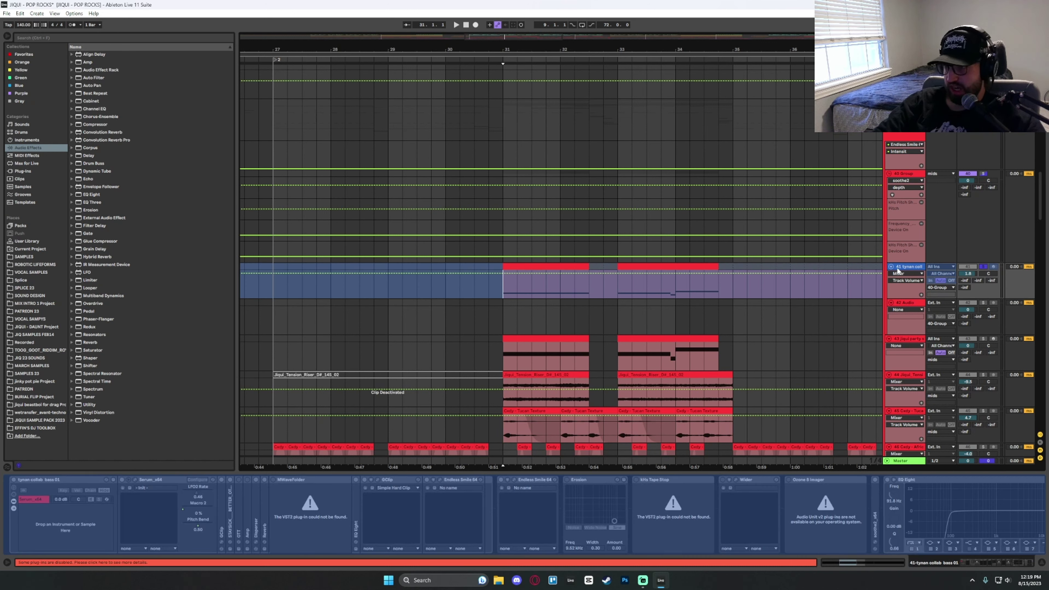
key("space")
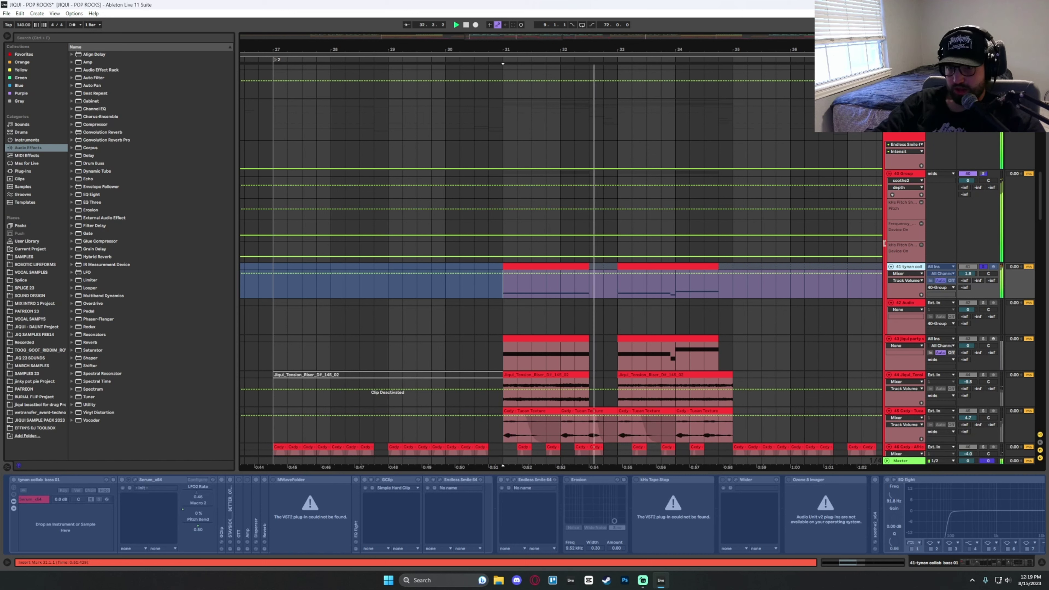
Unfreeze the tynan collab bass 01 track, play it, and inspect its Serum oscillators and LFO 2.
right_click(910, 268)
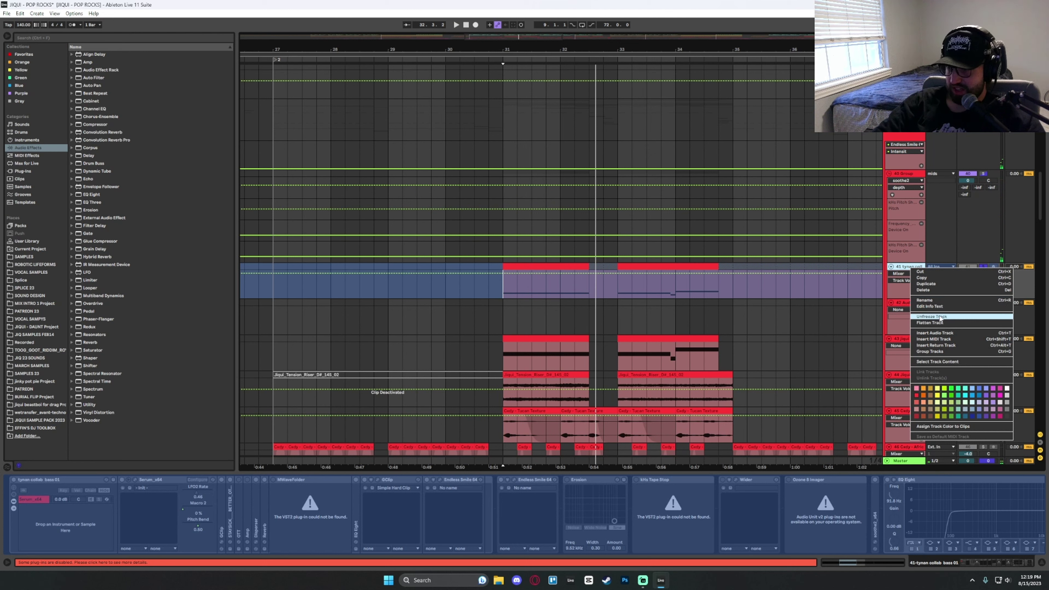
left_click(937, 317)
key("space")
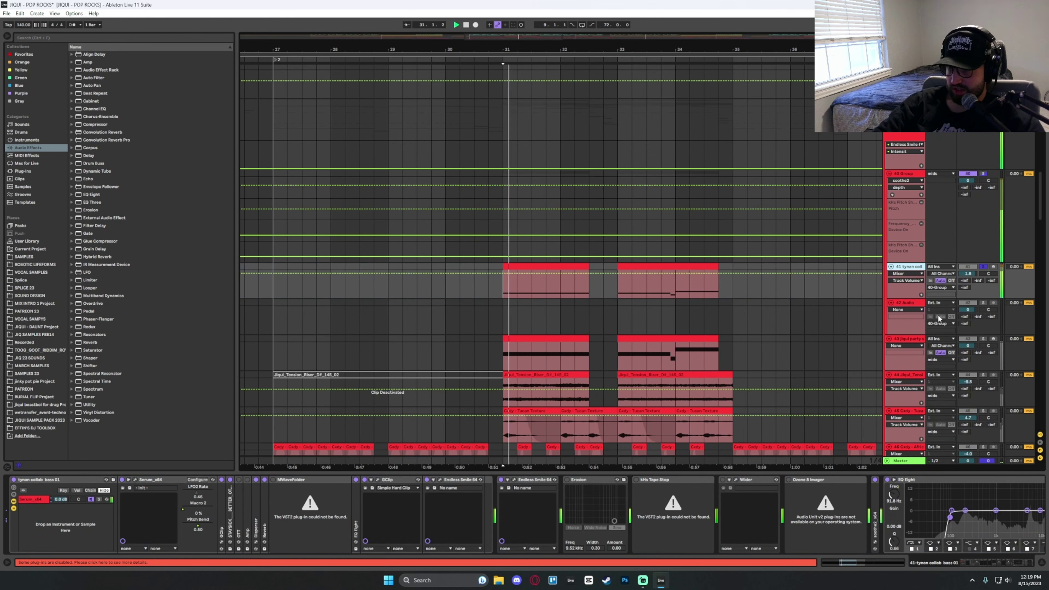
left_click(135, 480)
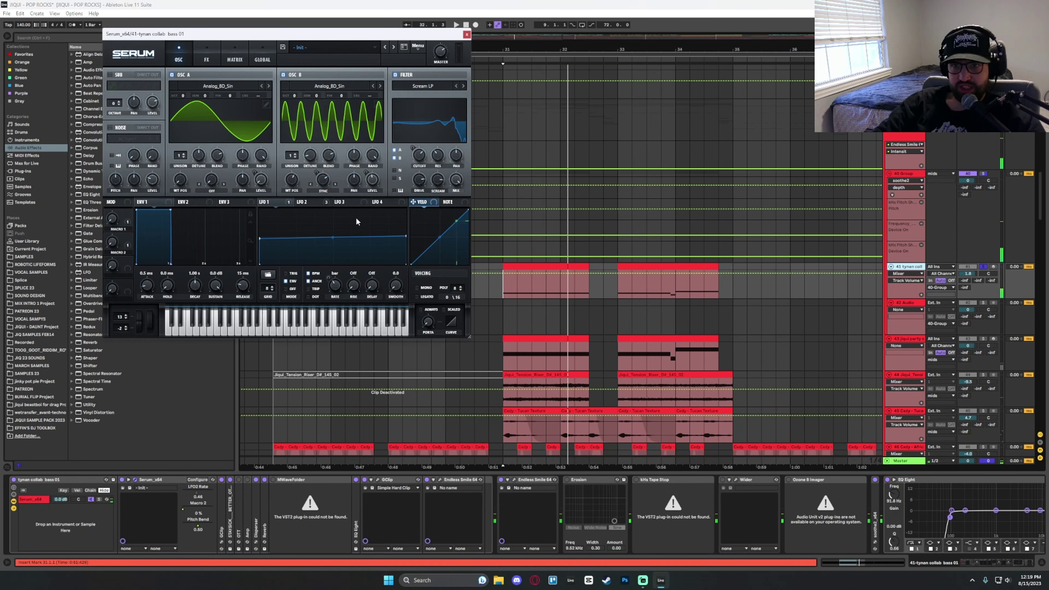
left_click(305, 202)
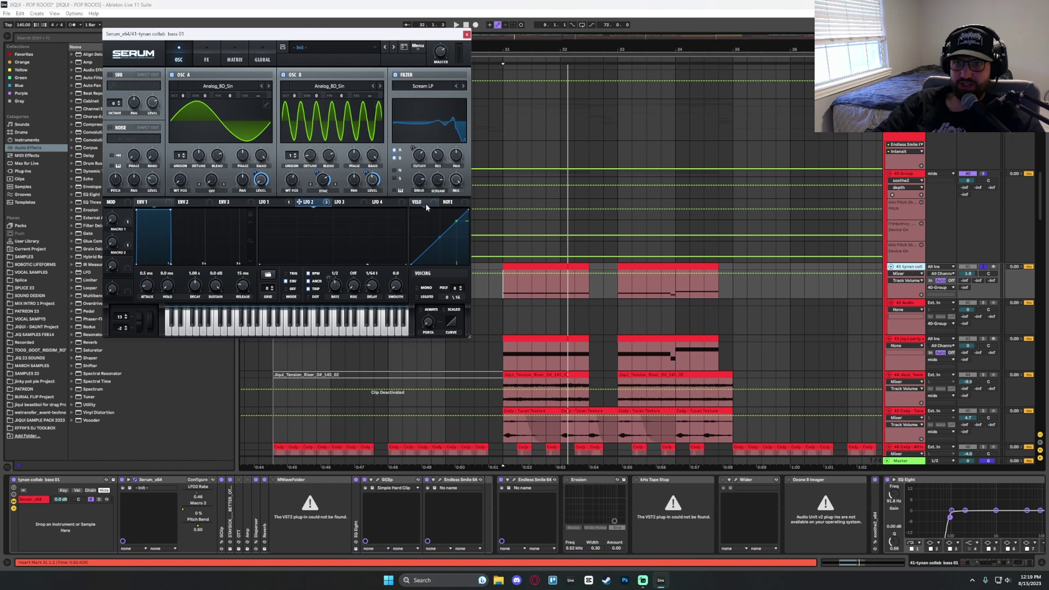
Play the frozen tynan collab bass 01 track from bar 31 and view the rest of its effect chain through EQ Eight and Delay.
key("space")
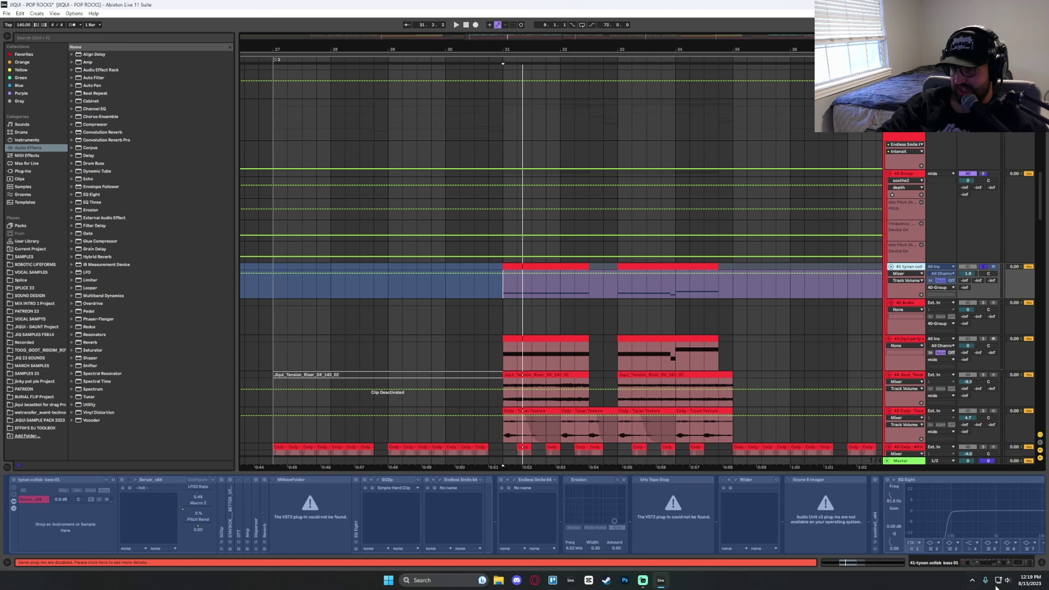
left_click(1017, 563)
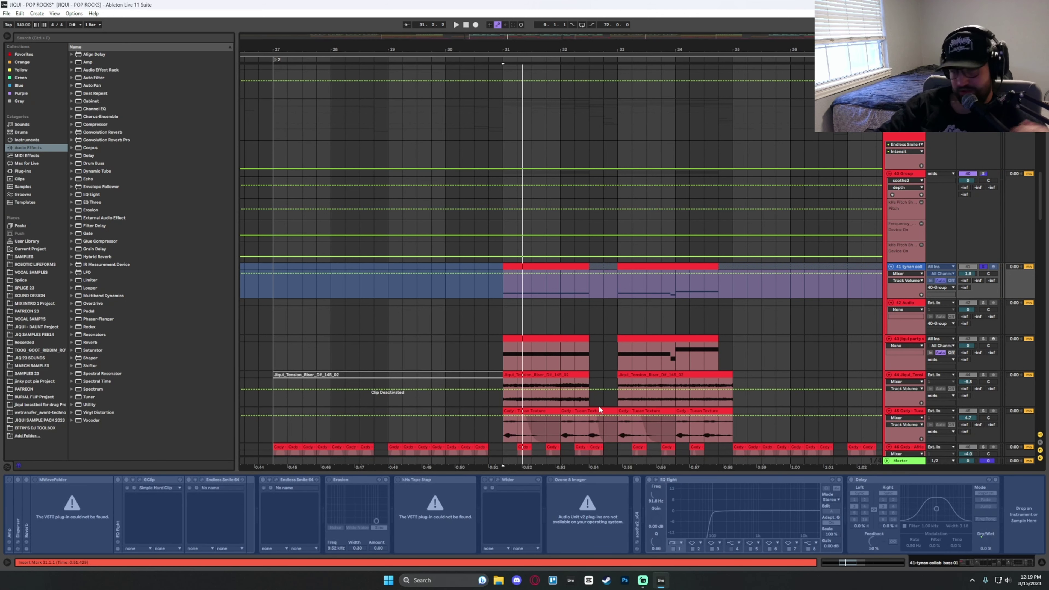
scroll(775, 368, "down", 3)
key("space")
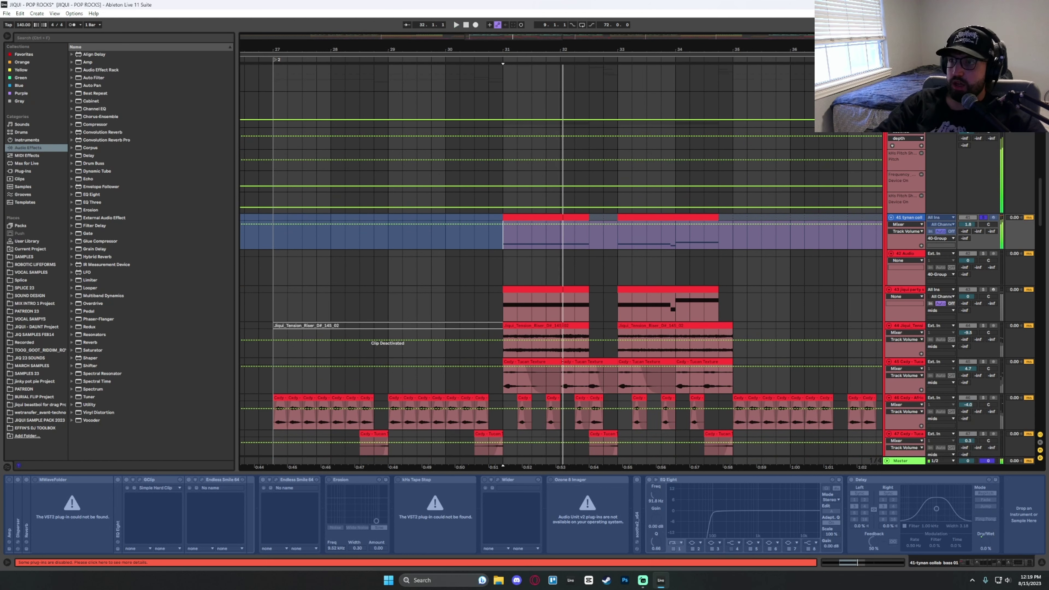
Inspect the soothe2 settings on 40-Group, close the plug-in, and play the soloed bass from bar 31.
left_click(887, 190)
left_click(26, 480)
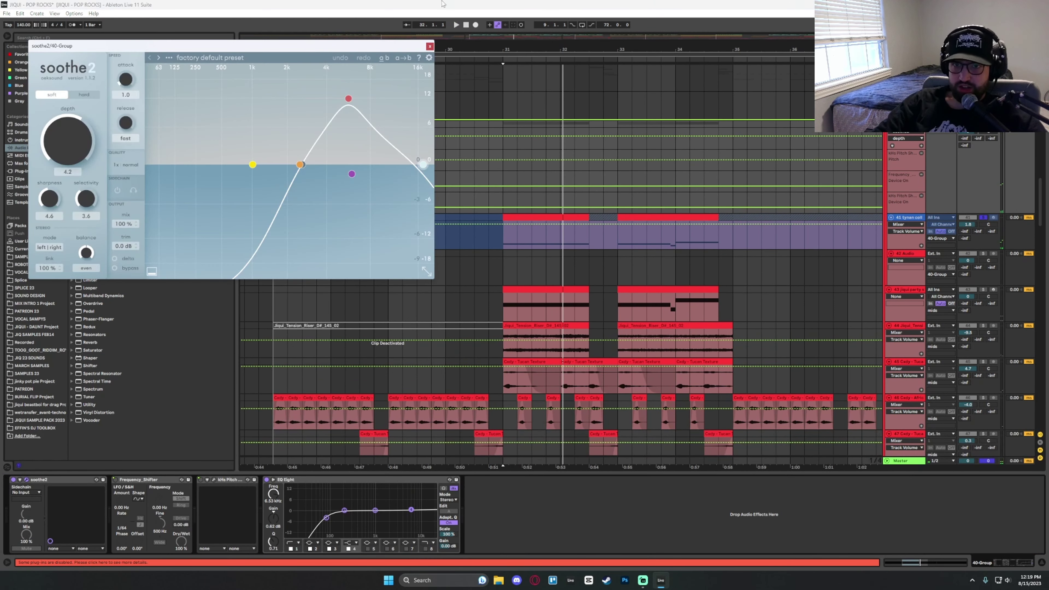
left_click(429, 46)
key("space")
scroll(899, 264, "down", 3)
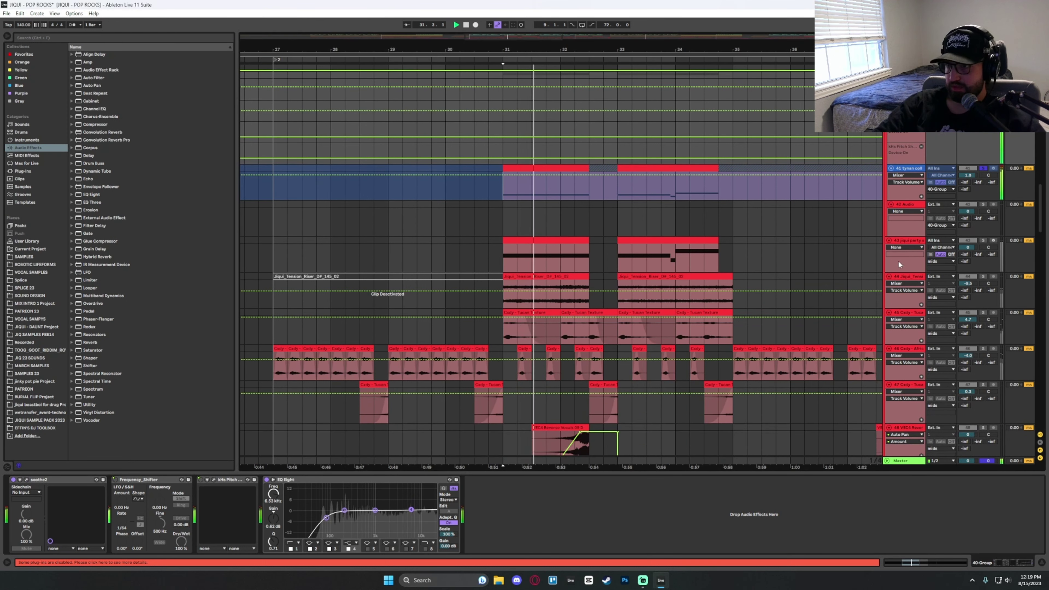
Inspect the Serum patch on the jiqui party starter flip sub track and close the plug-in.
left_click(911, 246)
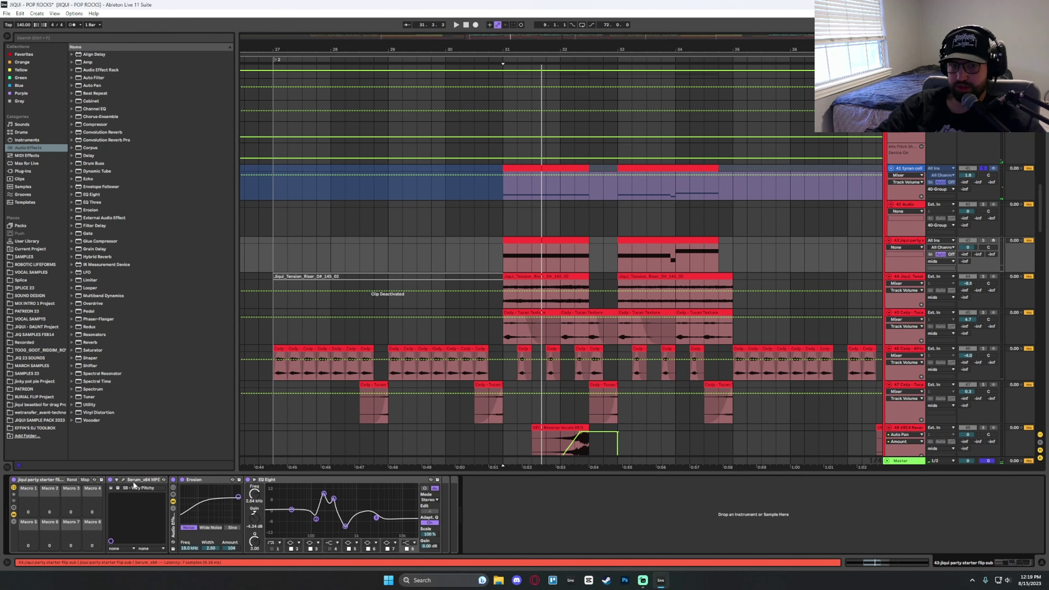
left_click(123, 480)
left_click_drag(243, 40, 350, 47)
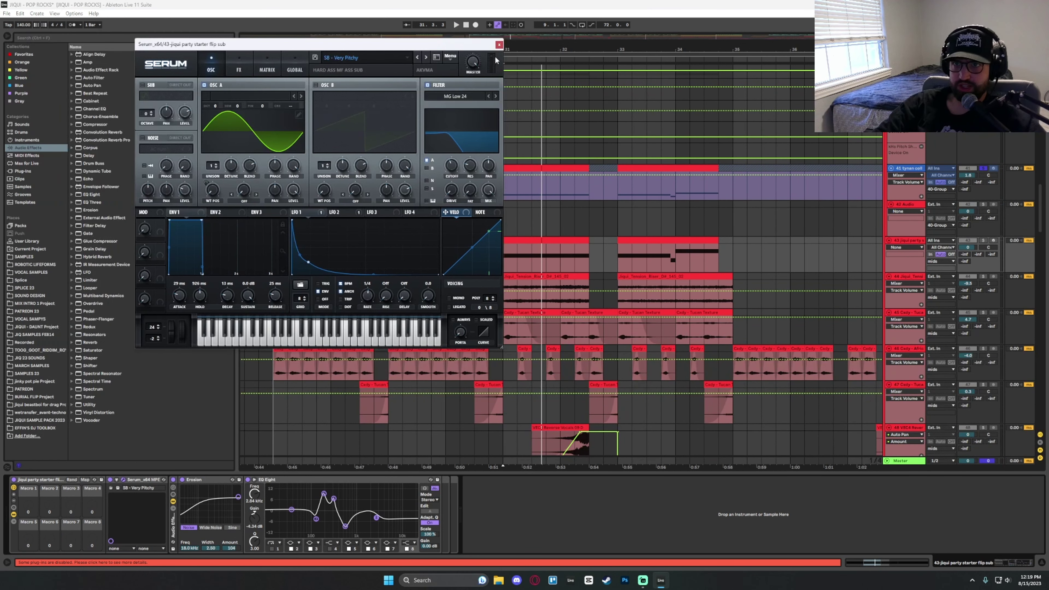
left_click(498, 44)
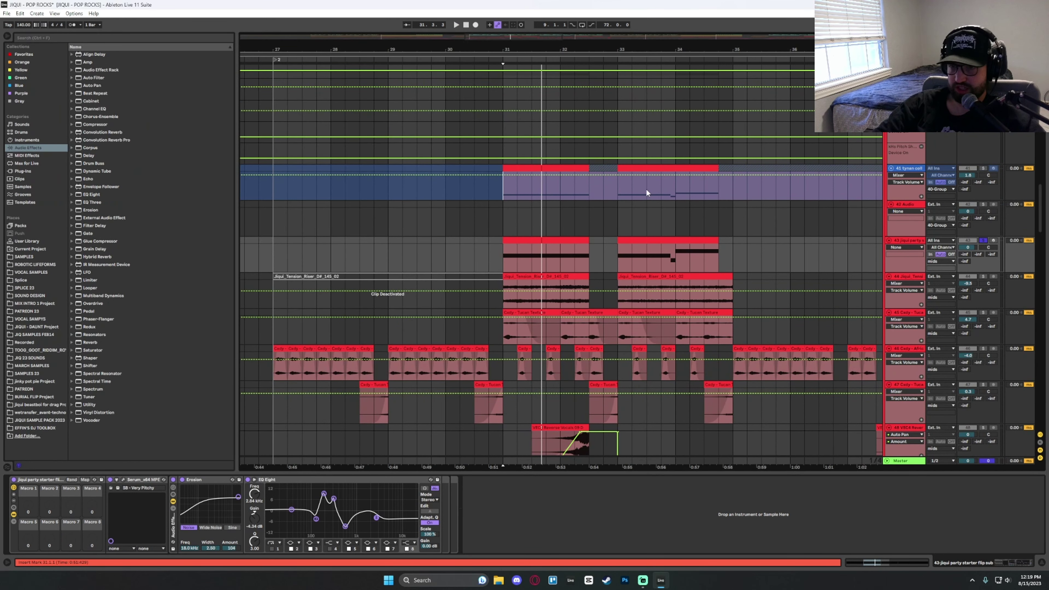
Play the tynan collab bass 01 and jiqui party starter flip sub tracks soloed together from bar 31.
key("space")
scroll(982, 235, "up", 3)
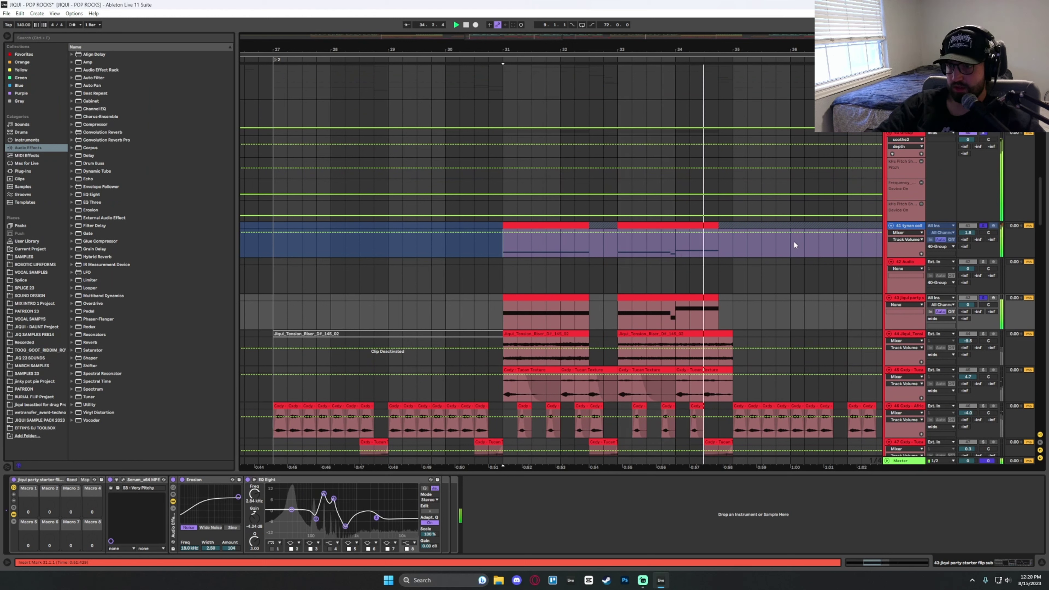
scroll(666, 361, "up", 4)
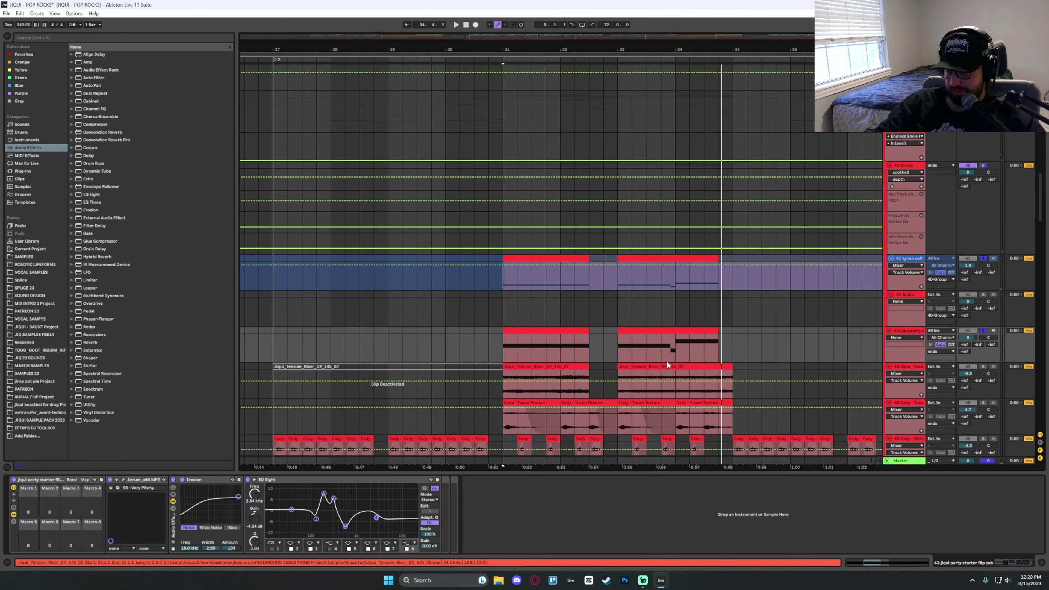
Solo the Jiqui_Tension_Riser track and play its clips at bars 31 and 33.
scroll(644, 358, "down", 5)
left_click(508, 350)
scroll(917, 310, "down", 7)
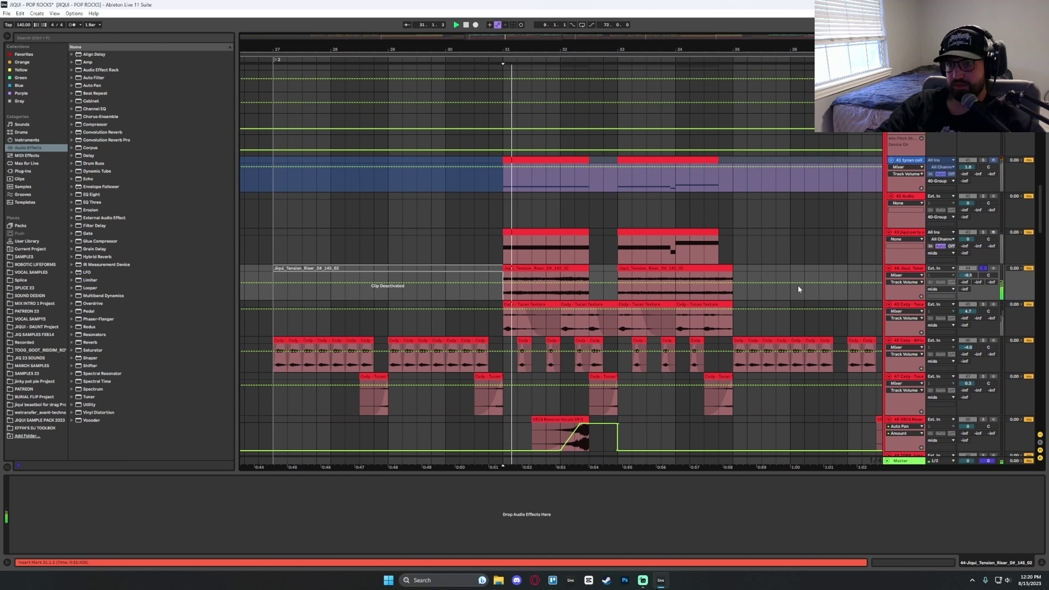
scroll(798, 290, "down", 2)
left_click(622, 256)
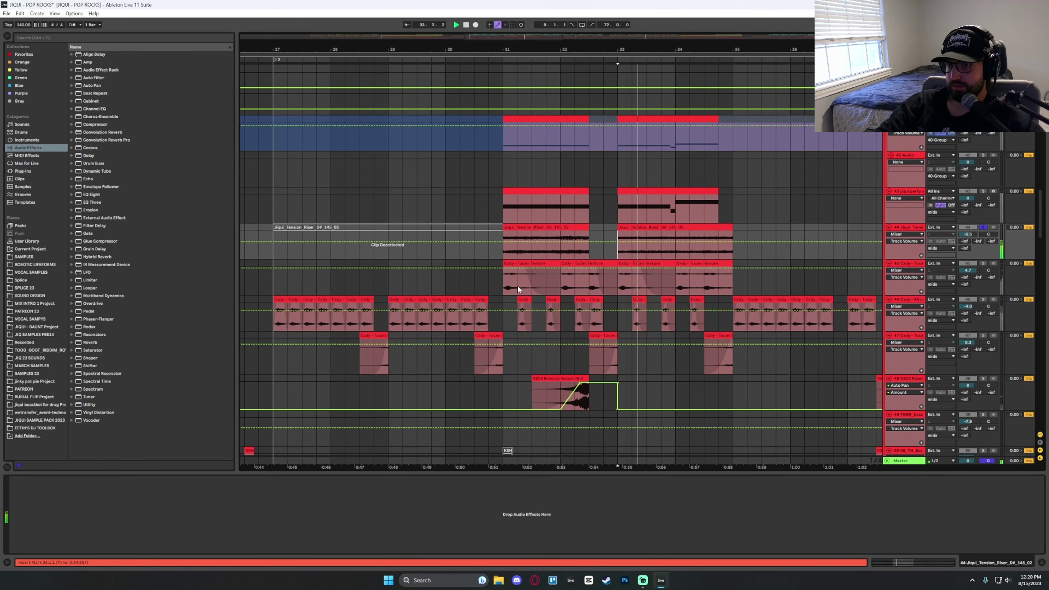
Solo the Cody - Tucan Texture track and play its clips from bars 31 and 32.
left_click(507, 286)
left_click(982, 265)
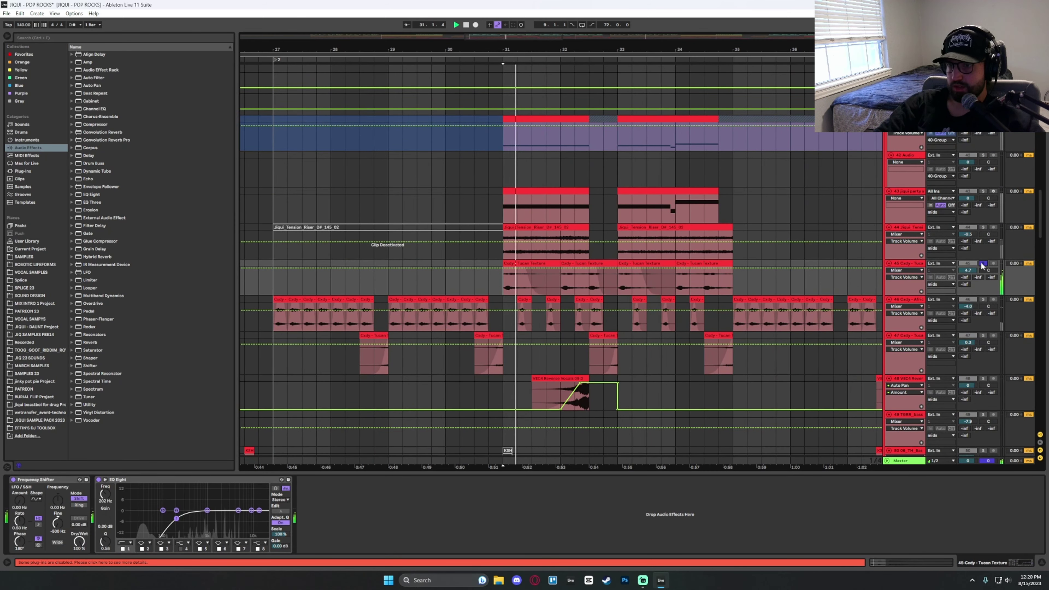
left_click(561, 277)
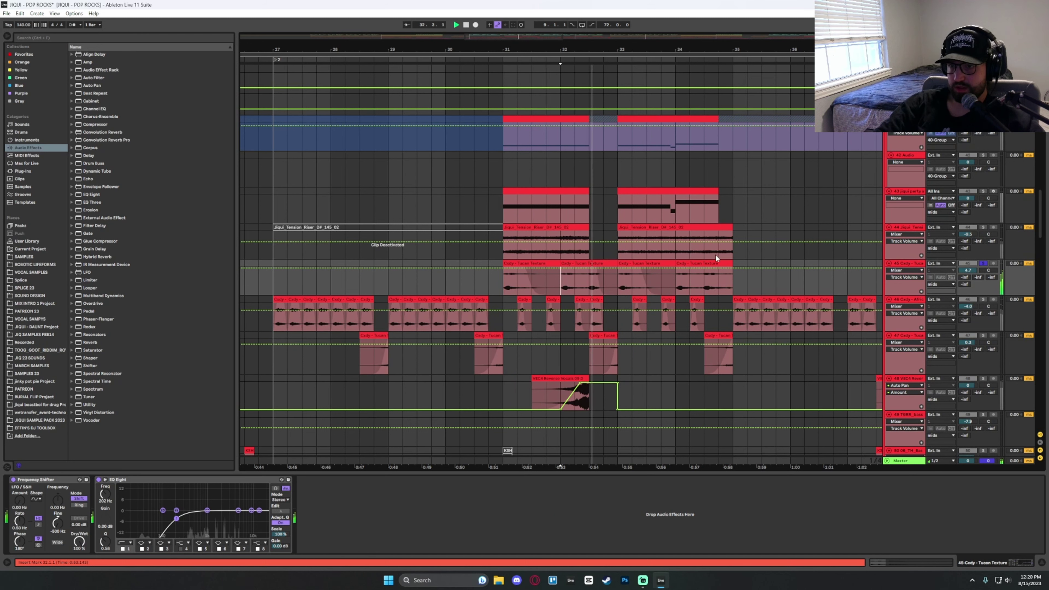
Solo the African Black Bird Texture track and play it from its first clip after bar 31.
scroll(591, 258, "down", 3)
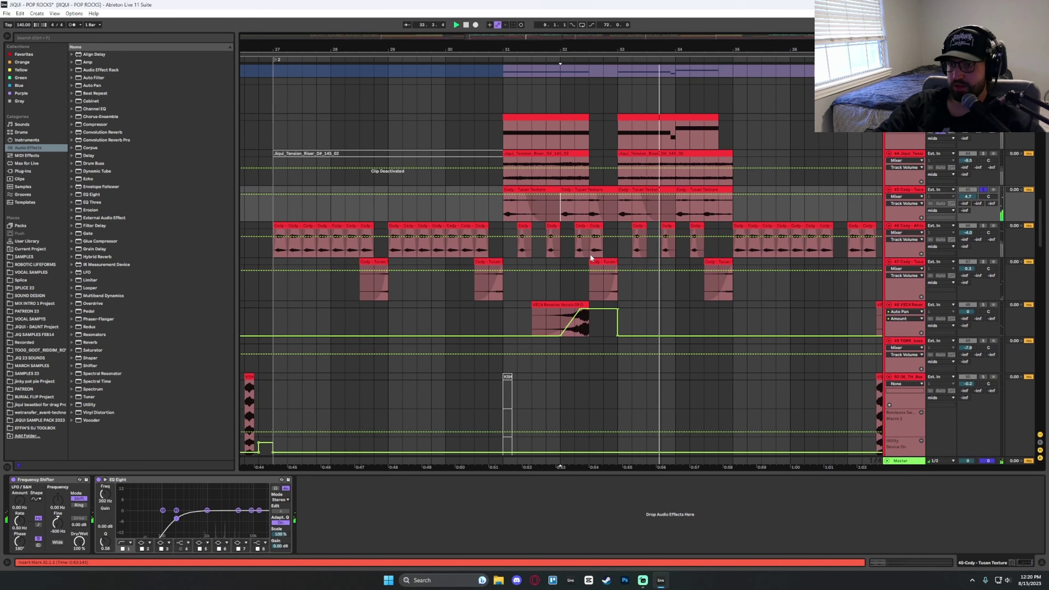
left_click(517, 241)
left_click(982, 225)
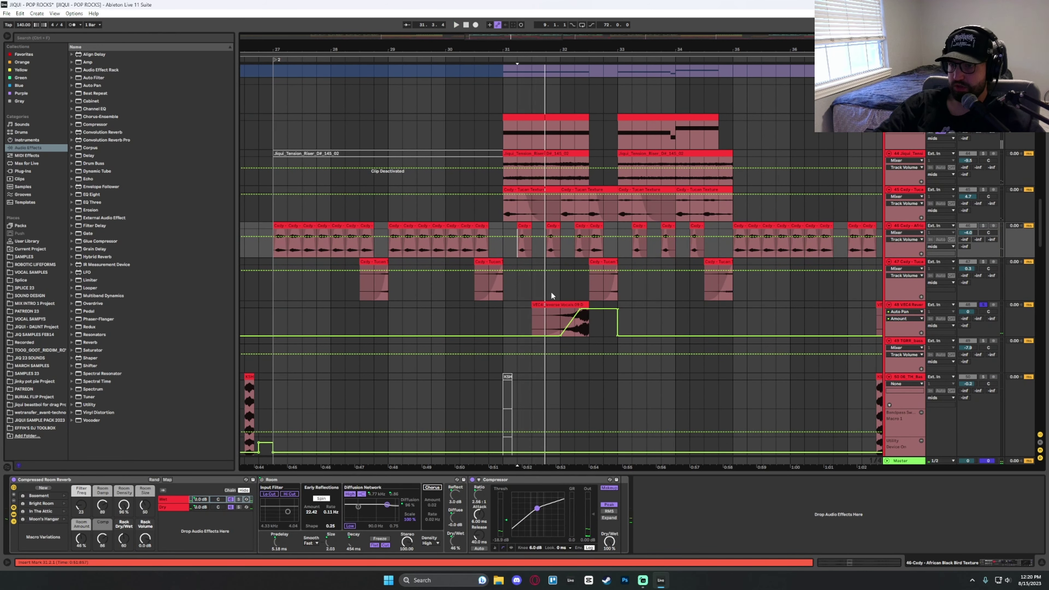
Solo the VEC4 Reverse Vocals track, play its clip, and view its EQ Eight, Compressor and Auto Pan.
left_click(551, 294)
left_click(594, 322)
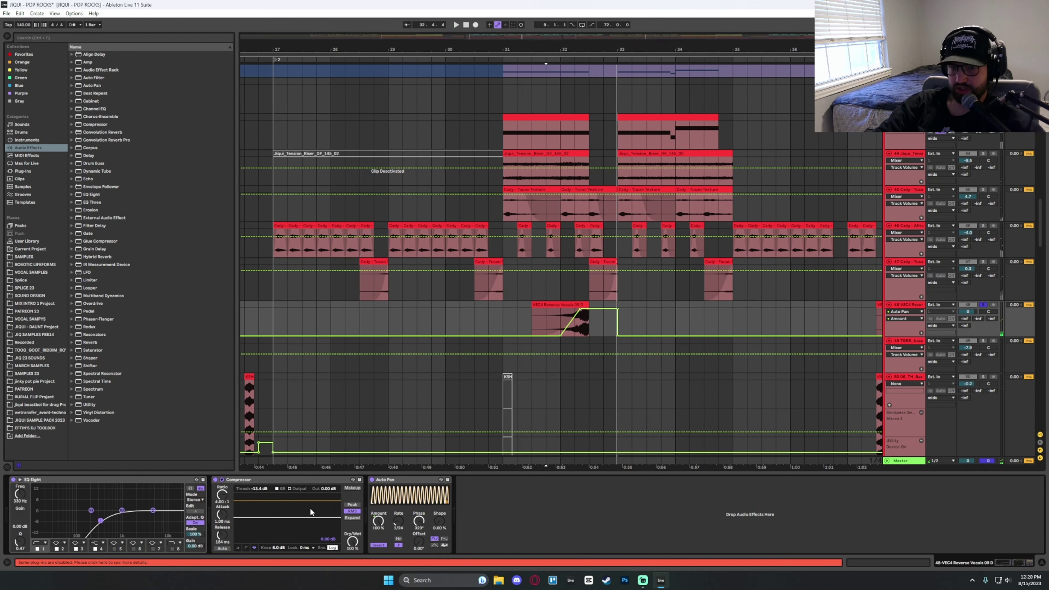
key("space")
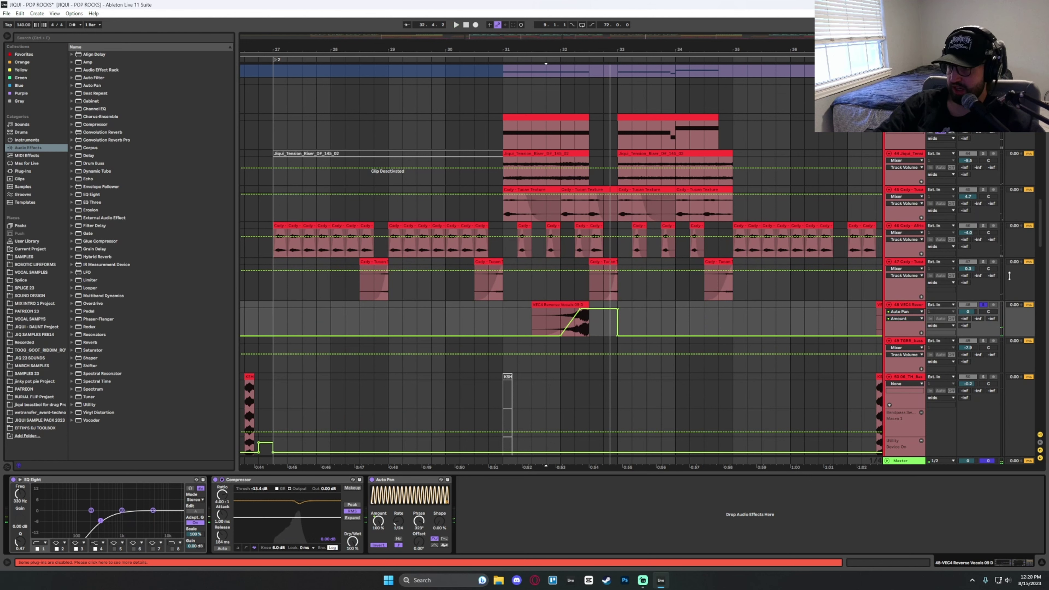
Play the full arrangement from just before bar 31 with no track soloed.
left_click(495, 313)
key("space")
scroll(707, 253, "down", 2)
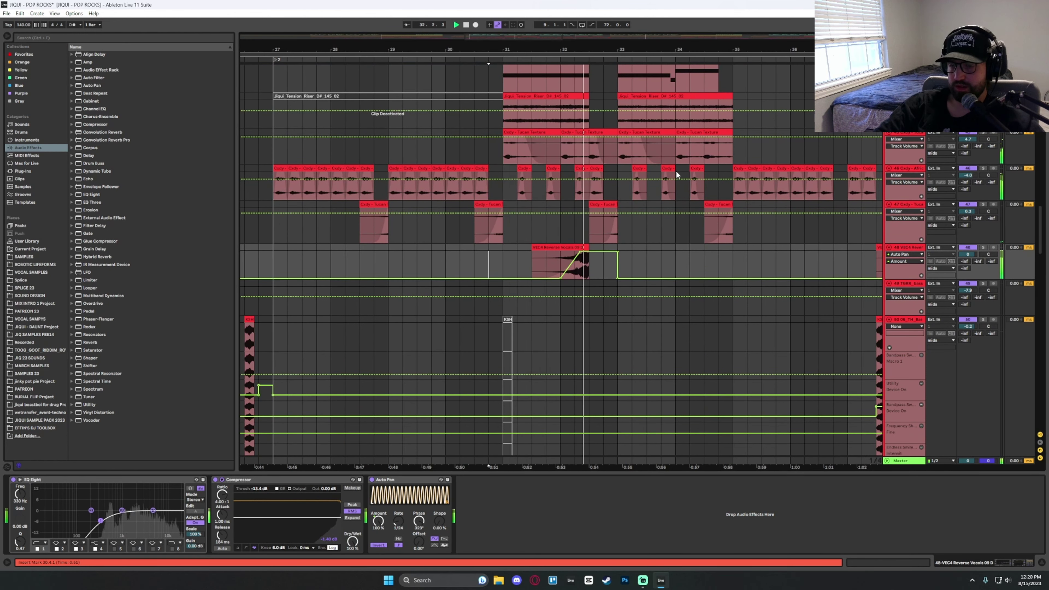
Look over the mids tracks below the reverse vocals during full playback, and stop it after bar 34.
scroll(709, 198, "down", 2)
scroll(718, 203, "down", 8)
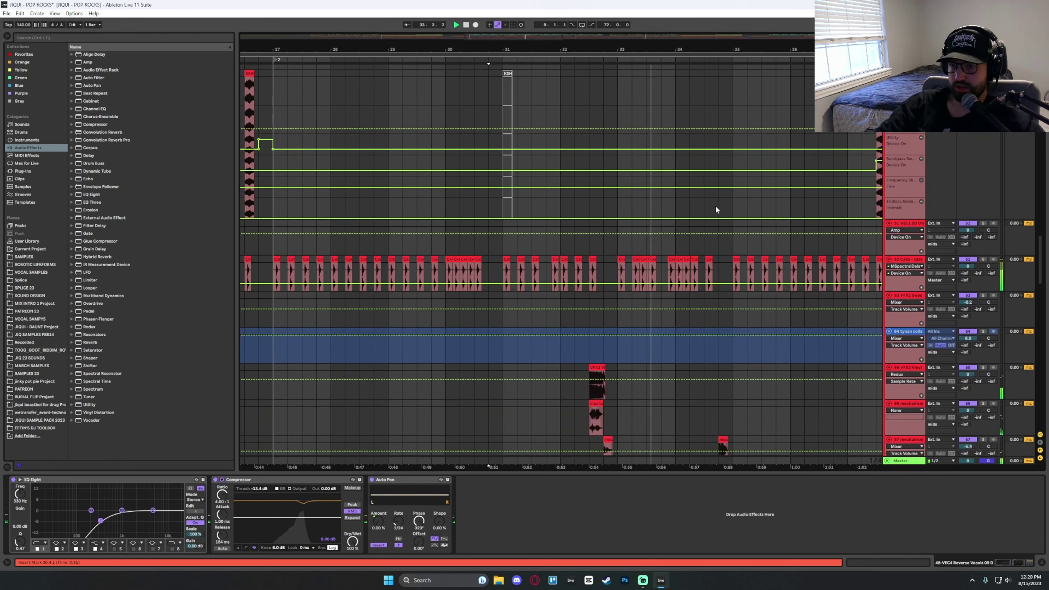
left_click(498, 286)
scroll(758, 141, "down", 2)
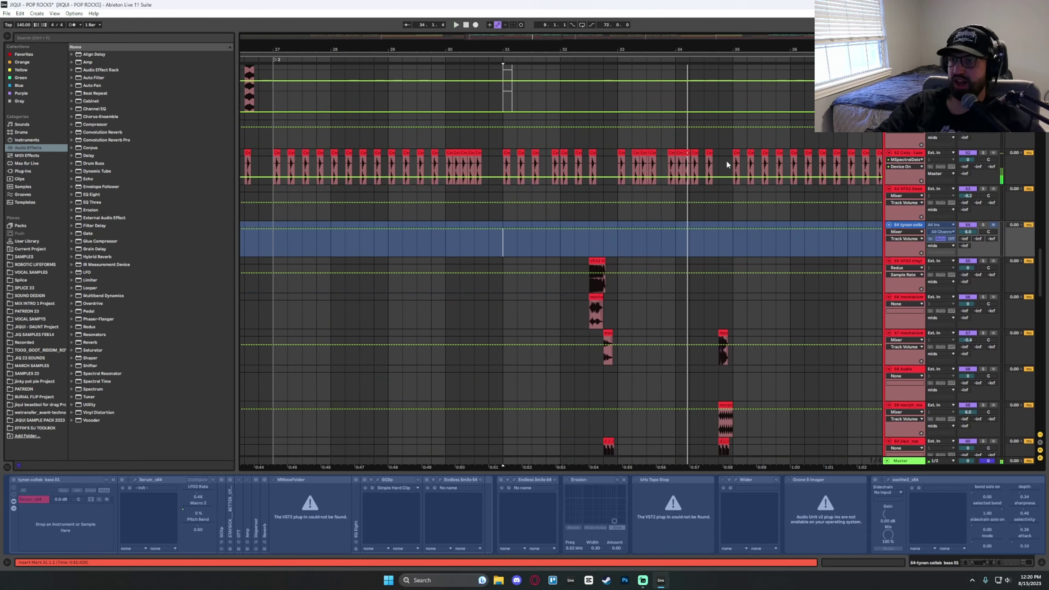
key("space")
left_click_drag(729, 166, 491, 168)
Solo the VFX2 Vinyl track and the two mechanism tracks in turn and play their short clips just before bar 33.
left_click(585, 250)
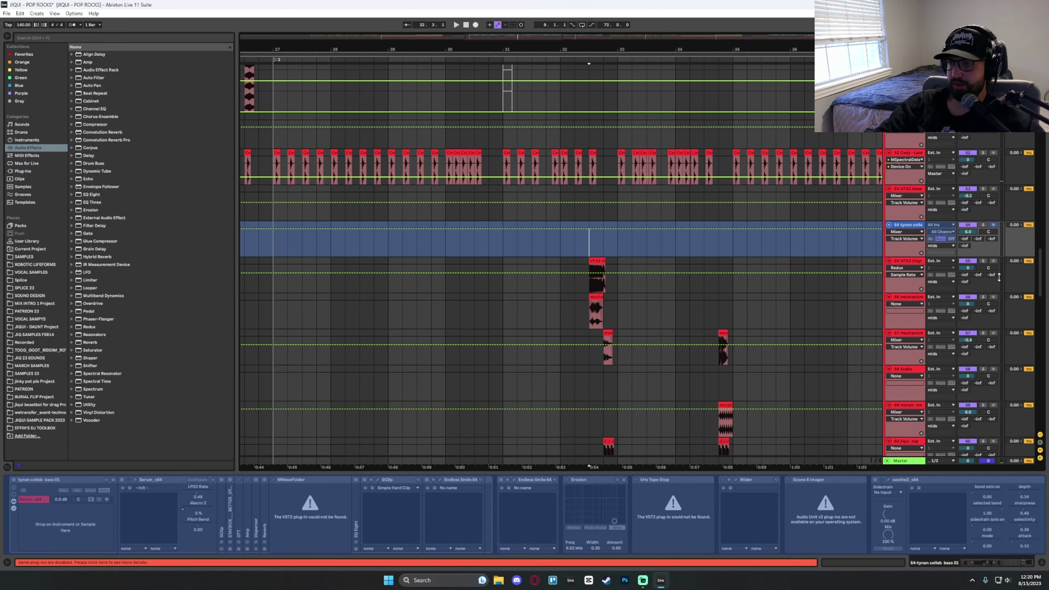
left_click(983, 262)
key("space")
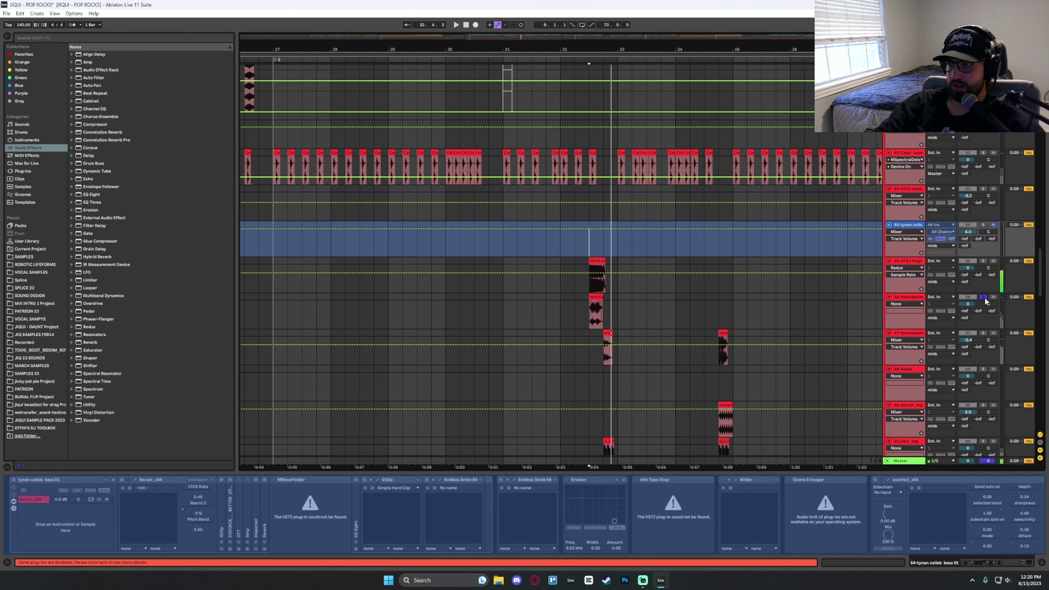
key("space")
scroll(635, 263, "down", 2)
key("space")
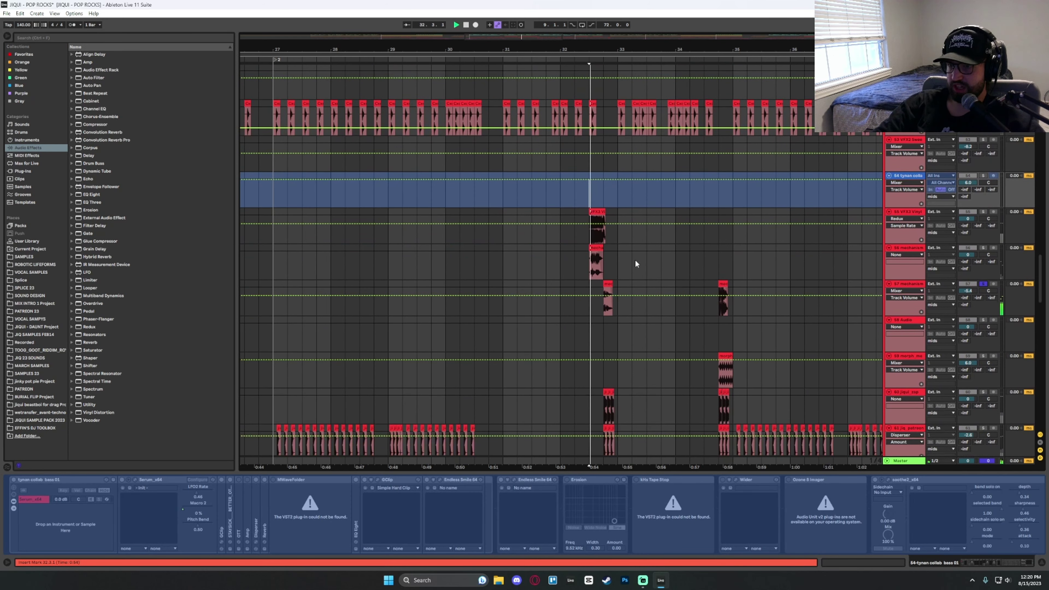
Play the full mix with no track soloed from the VFX2 Vinyl clip before bar 33, examining the neighbouring mids clips.
scroll(690, 252, "down", 4)
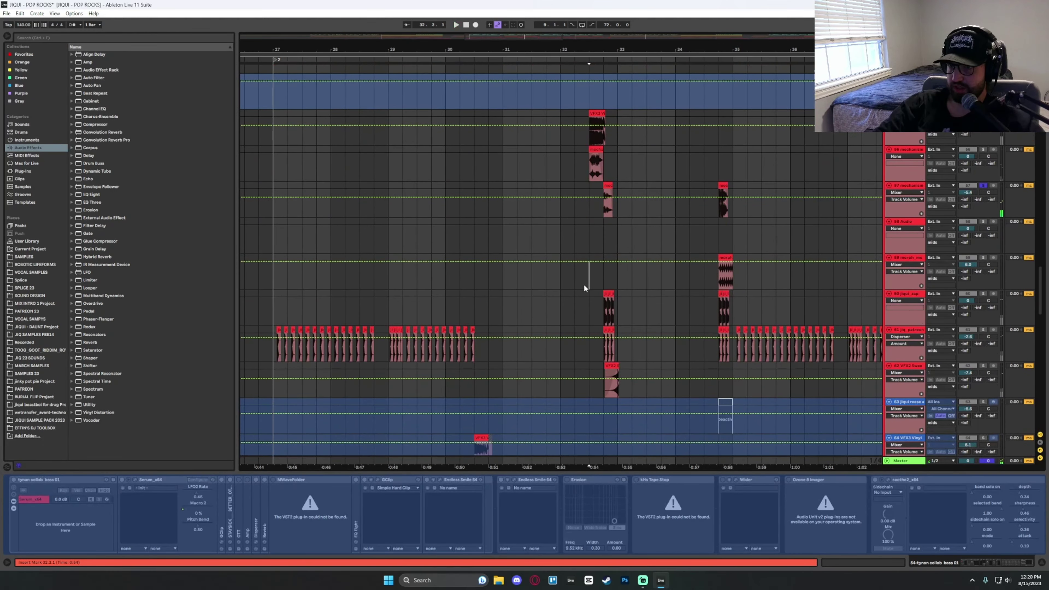
left_click(602, 281)
mouse_move(1040, 291)
left_mouse_down()
mouse_move(1046, 414)
mouse_move(1042, 251)
mouse_move(1040, 290)
left_mouse_up()
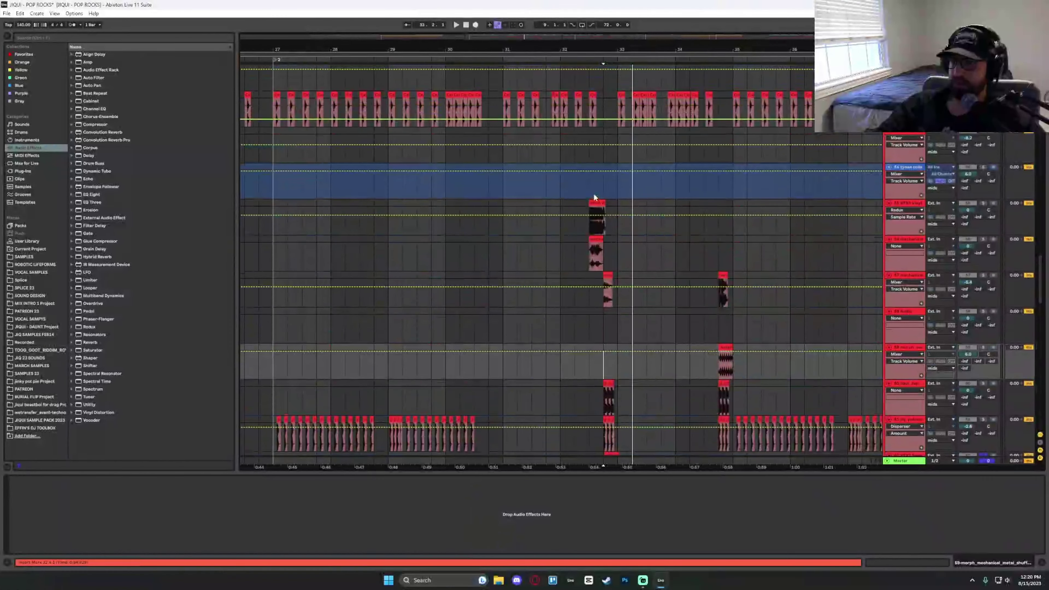
left_click(593, 195)
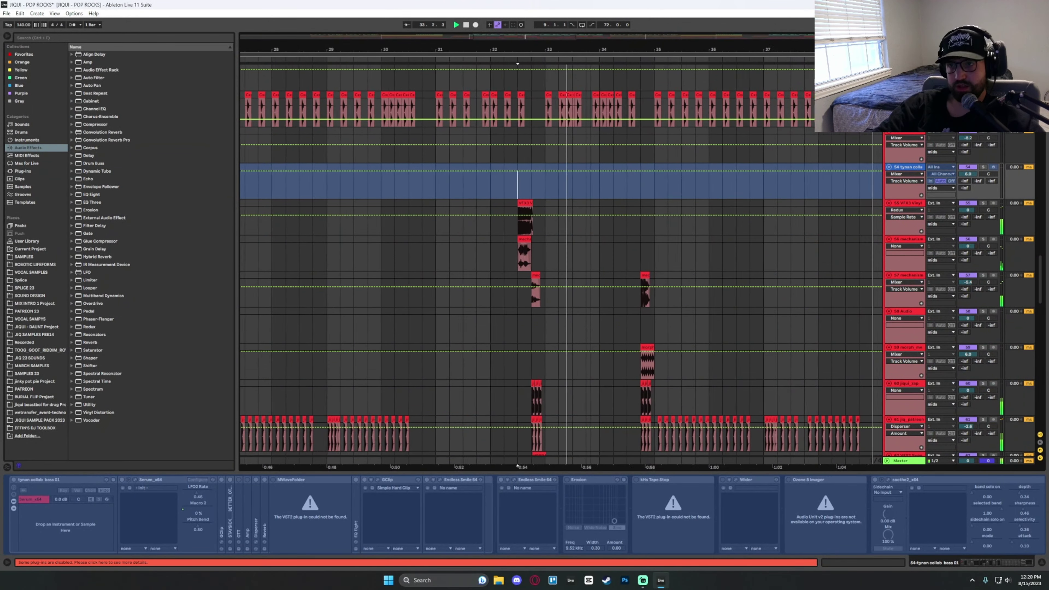
scroll(703, 253, "up", 2)
scroll(722, 251, "up", 2)
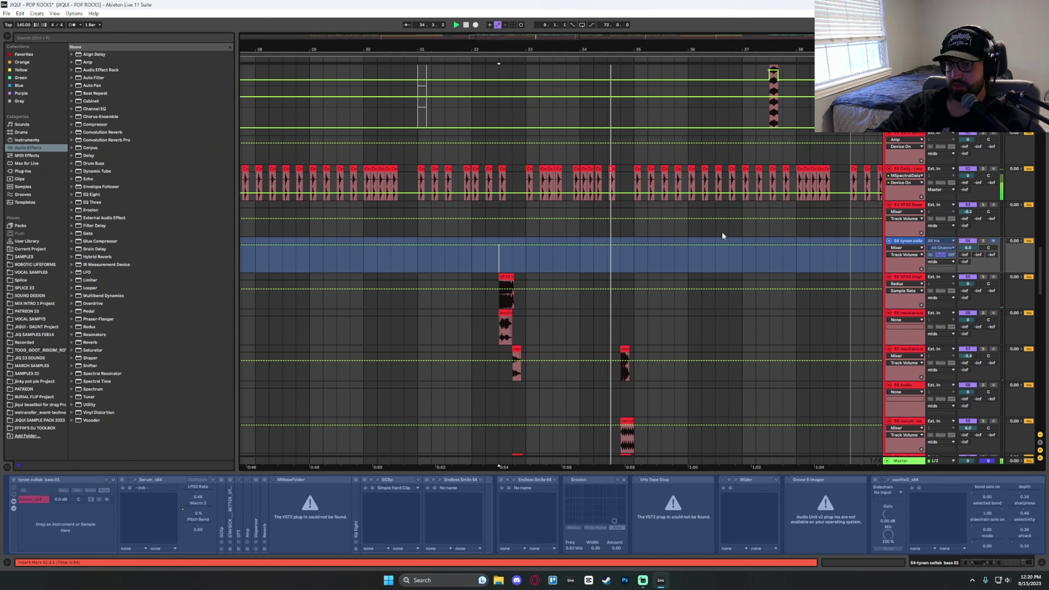
scroll(710, 227, "down", 3)
scroll(660, 252, "down", 2)
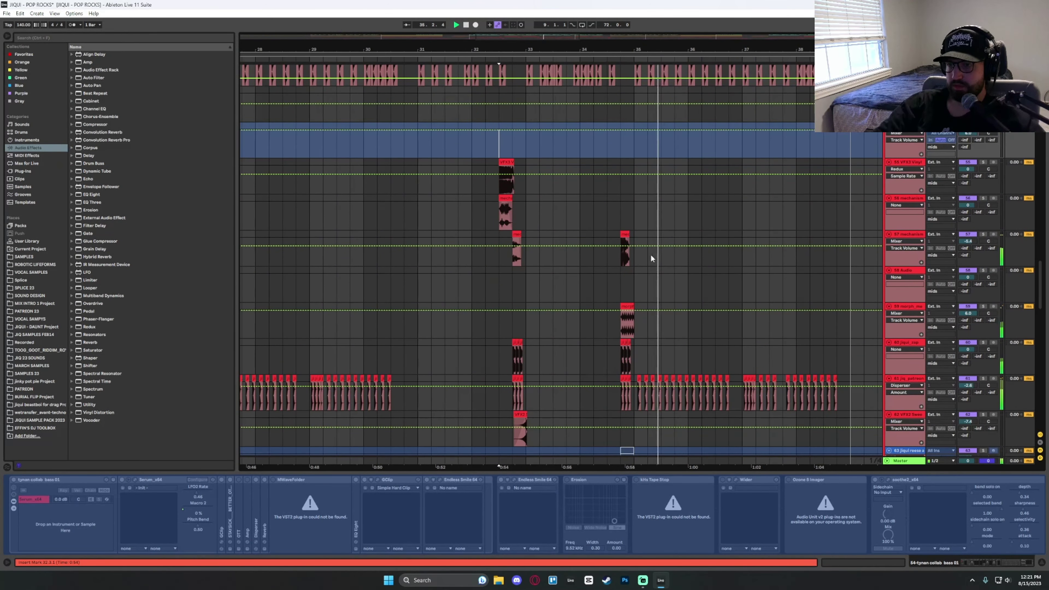
Solo track 57 mechanism_move_bot and track 59 morph_mechanical_metal in turn and play their clips just before bar 35.
left_click(620, 214)
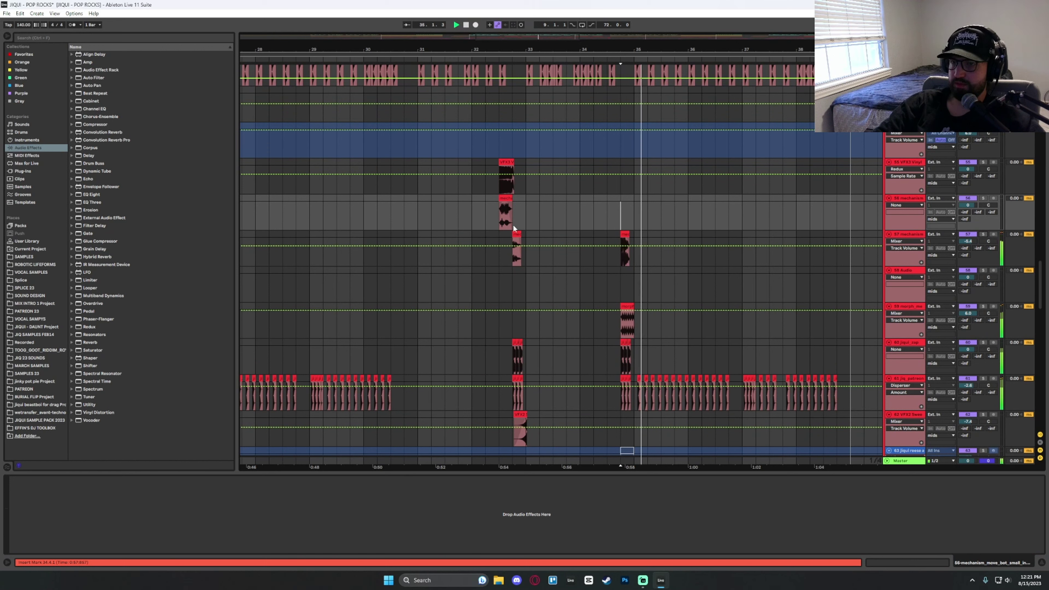
left_click(983, 233)
key("space")
key("space")
left_click(506, 264)
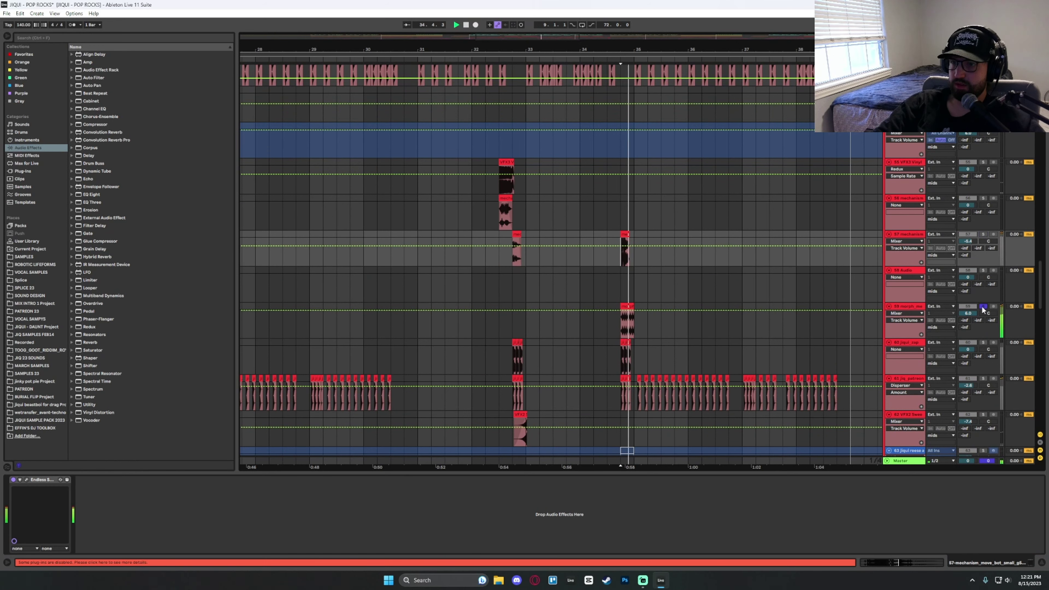
Play the full arrangement on from before bar 35 with no solo, looking through the mids tracks up to bar 39.
scroll(761, 222, "up", 4)
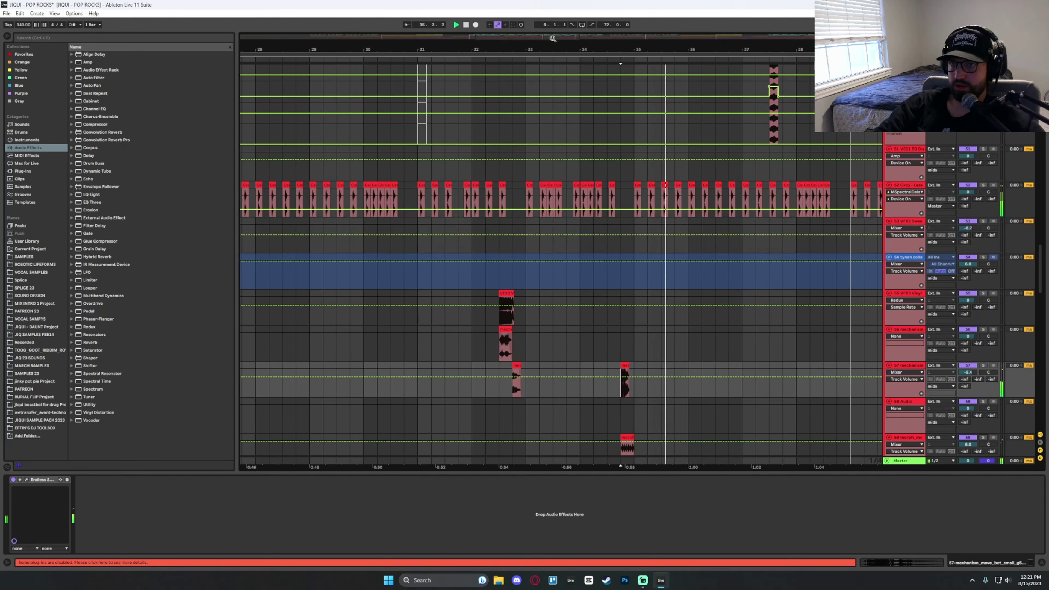
key("minus")
scroll(610, 231, "up", 7)
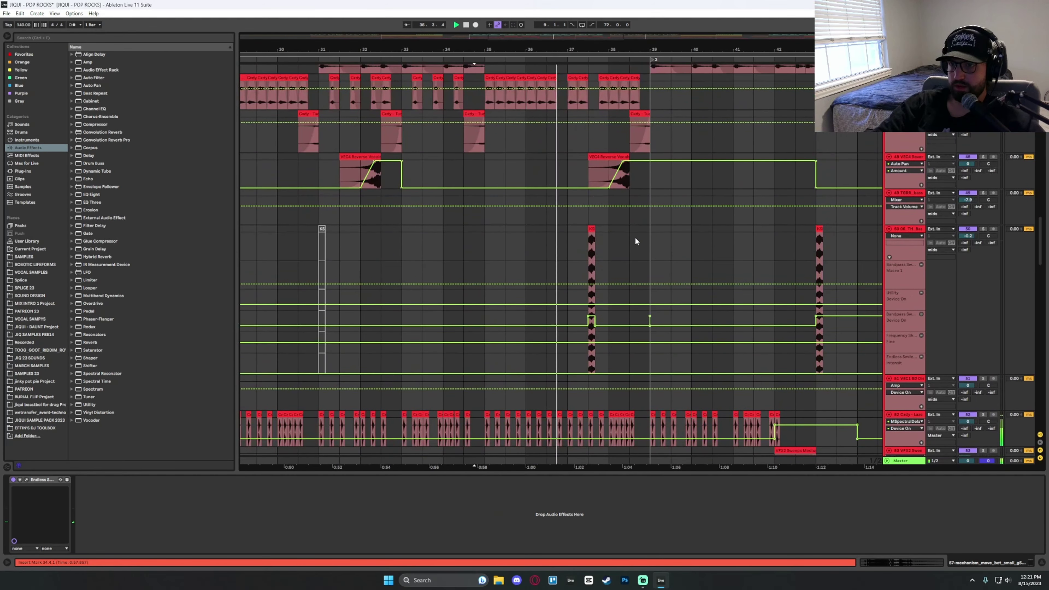
scroll(698, 223, "down", 3)
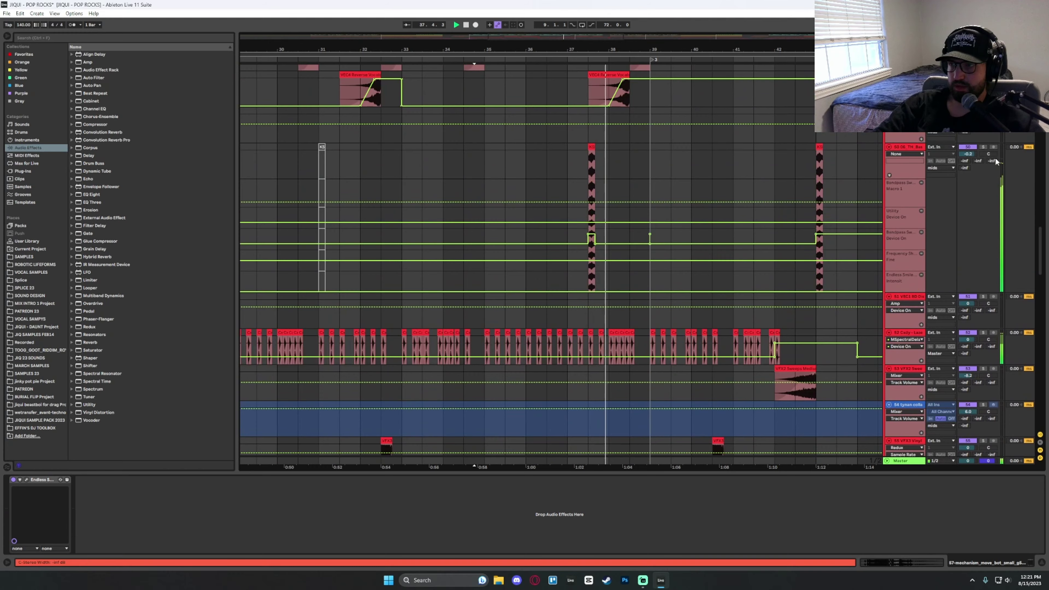
scroll(1035, 235, "down", 20)
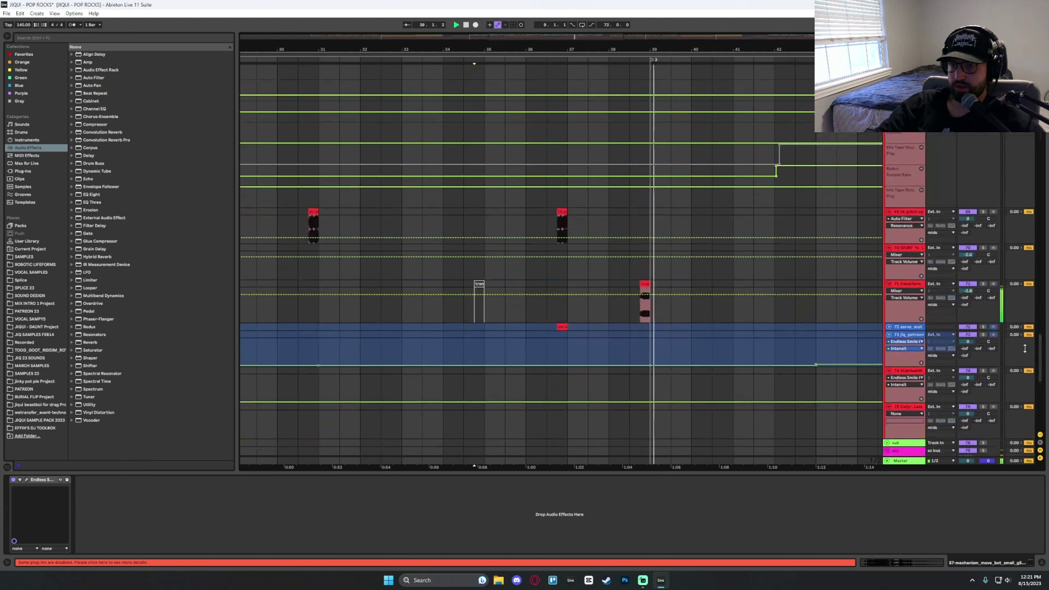
Solo the 69-jik glitch track and play its clip just before bar 37.
left_click(530, 218)
key("space")
scroll(536, 210, "down", 1)
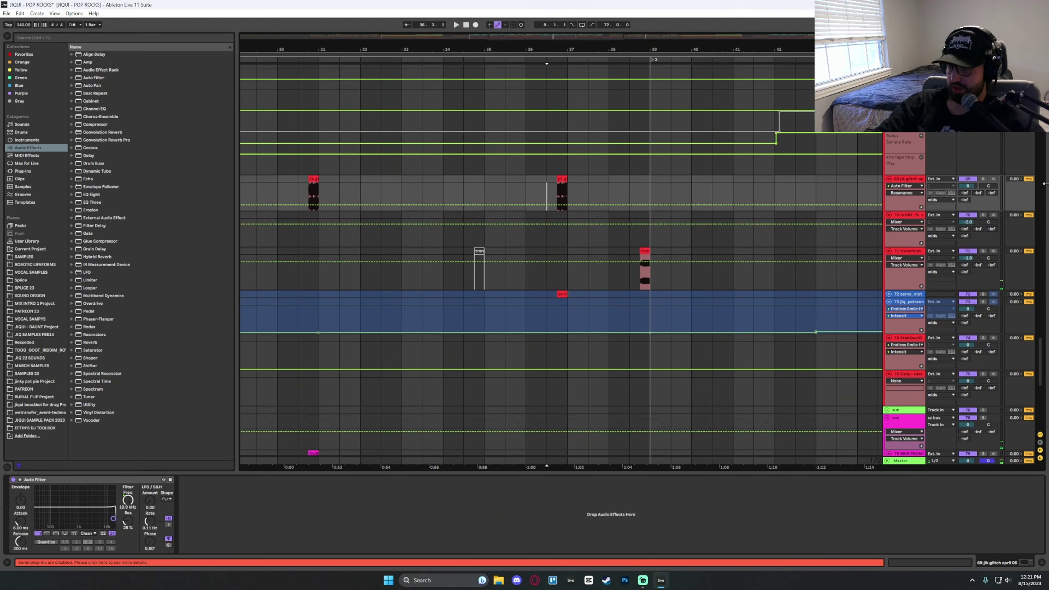
left_click(983, 179)
key("space")
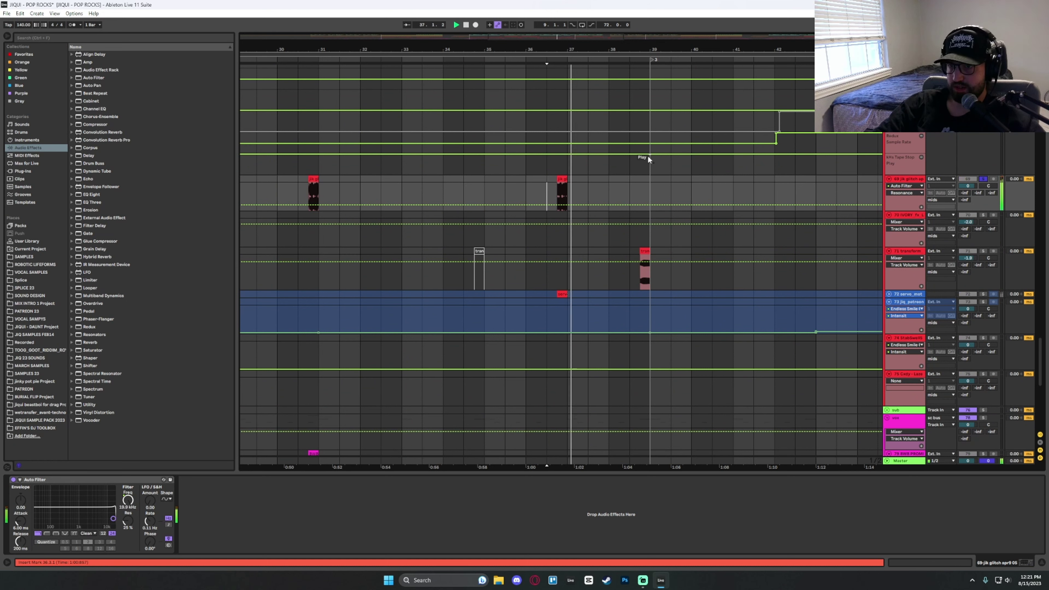
Replay the jik glitch clip from its start and watch its Auto Filter.
left_click(562, 293)
key("space")
left_click(894, 186)
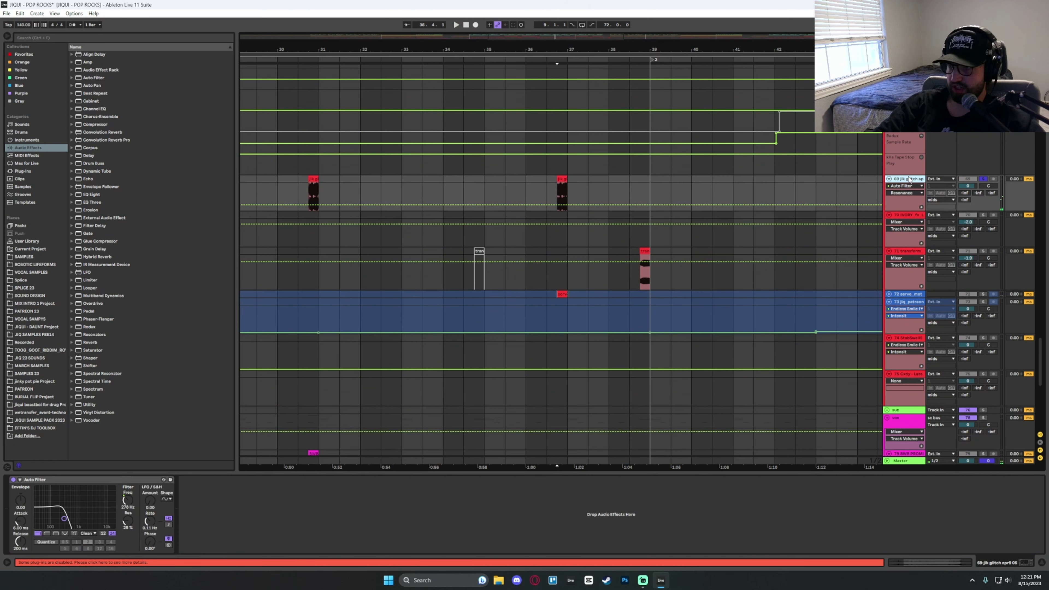
key("space")
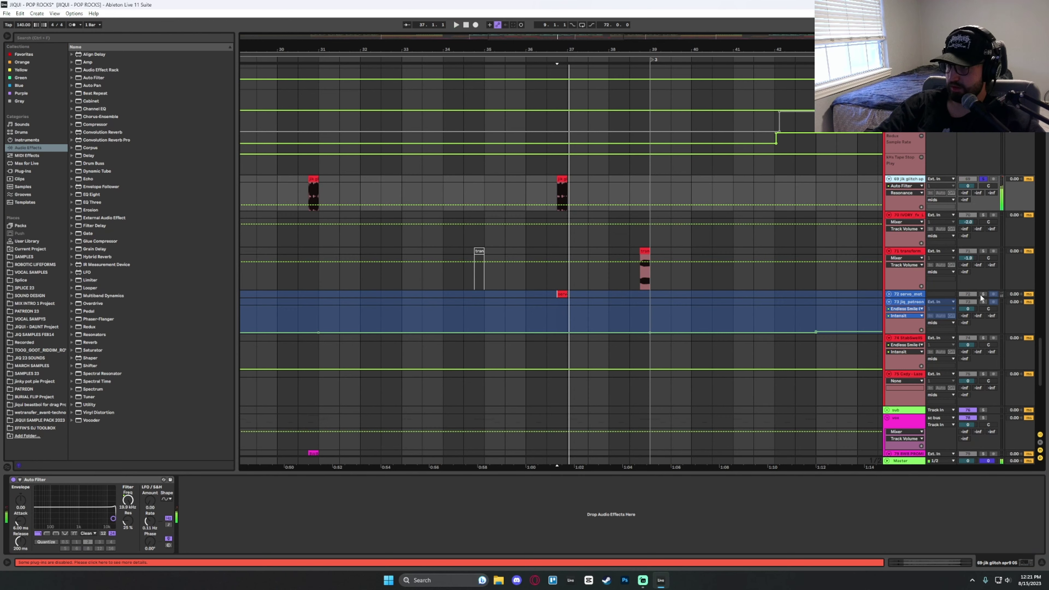
Play the full mix without solo from the jik glitch clip to bar 43, and stop playback.
scroll(865, 342, "up", 5)
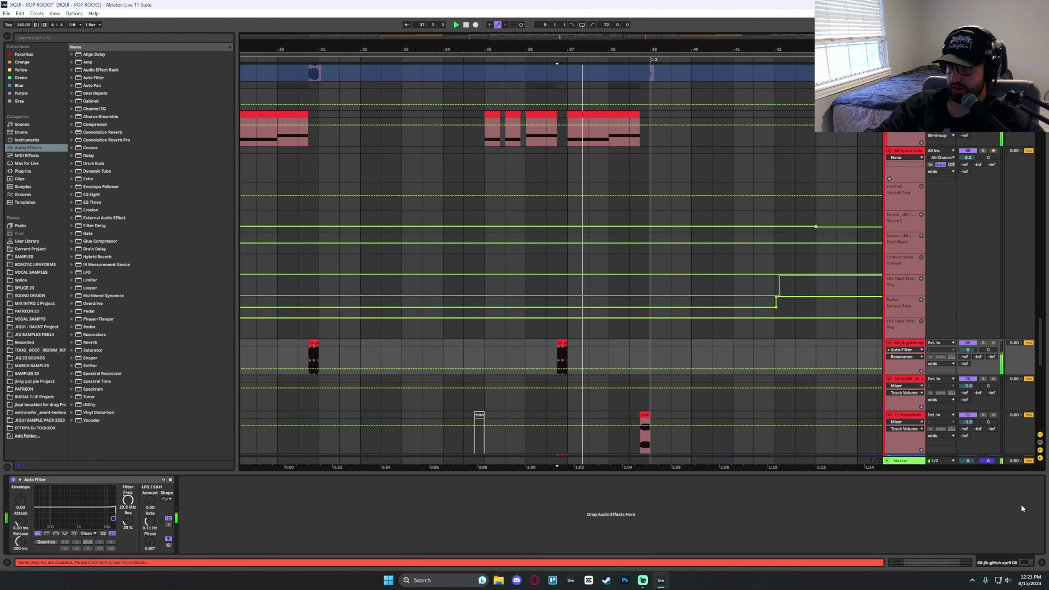
scroll(744, 281, "up", 7)
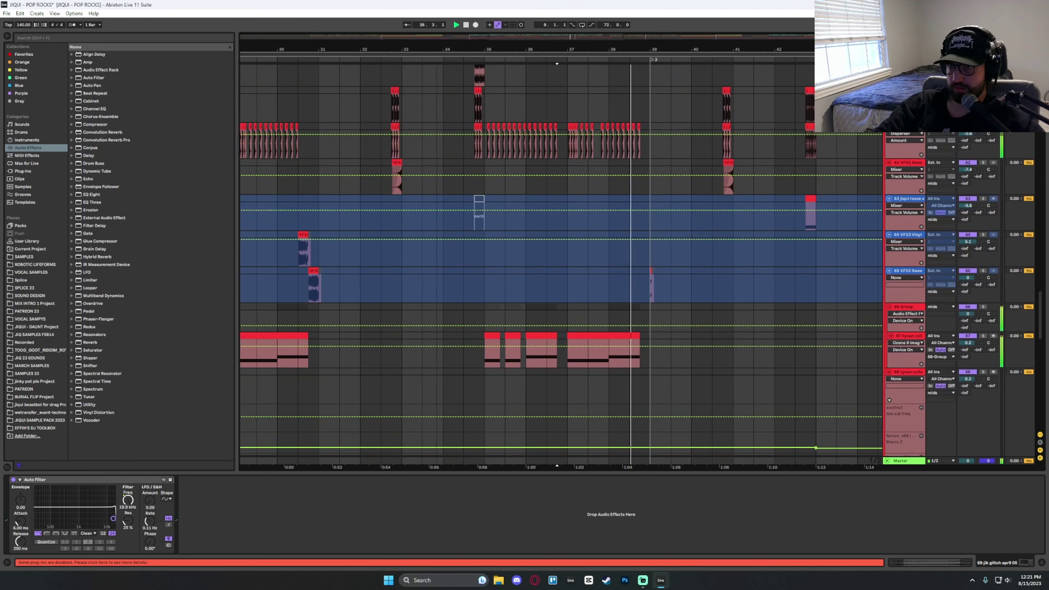
left_click_drag(719, 50, 469, 33)
scroll(720, 250, "up", 3)
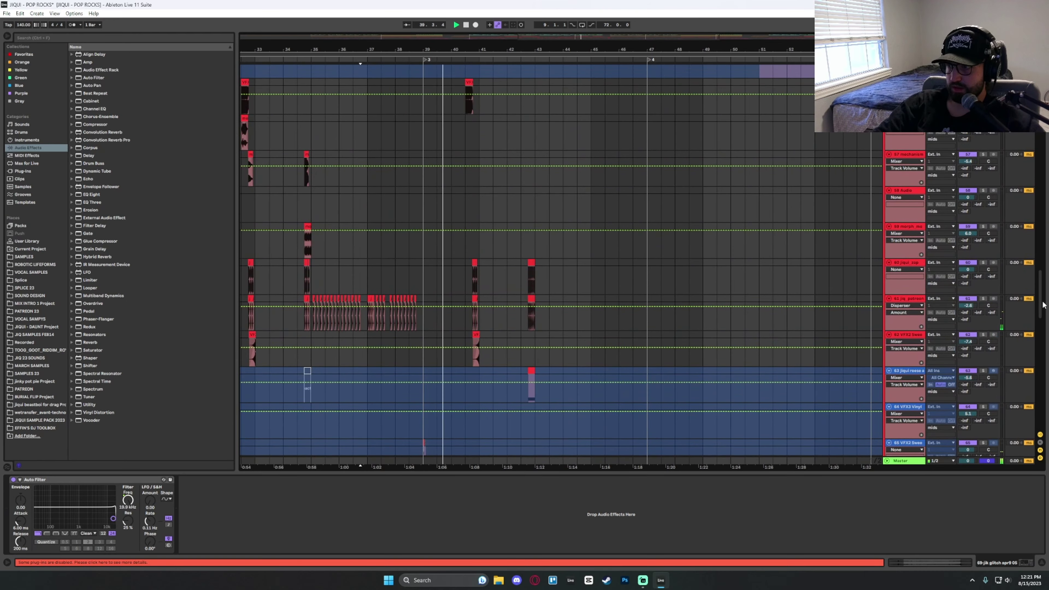
left_click_drag(1041, 302, 1033, 276)
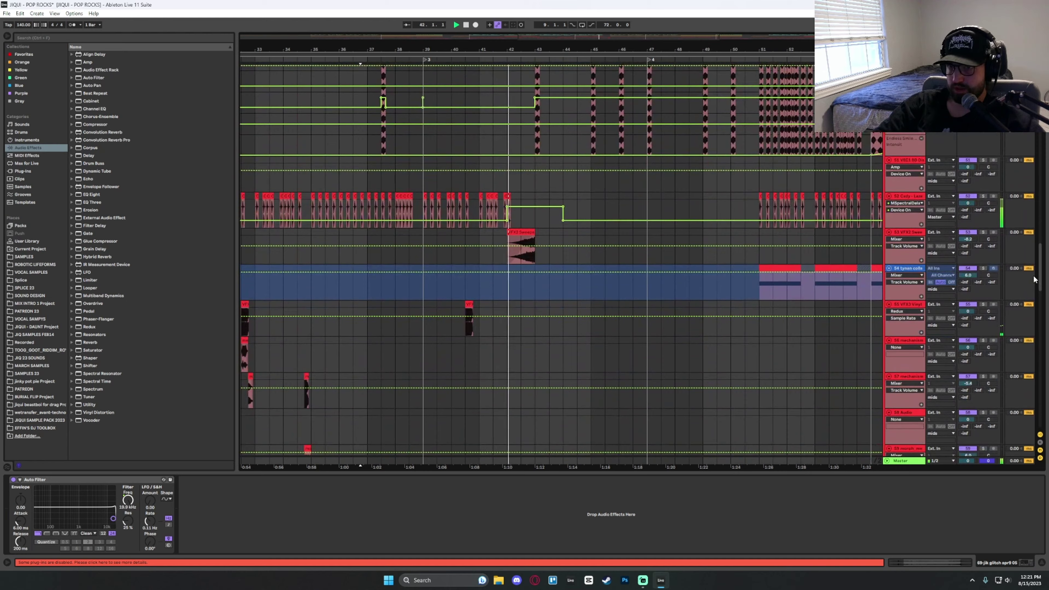
scroll(403, 229, "up", 15)
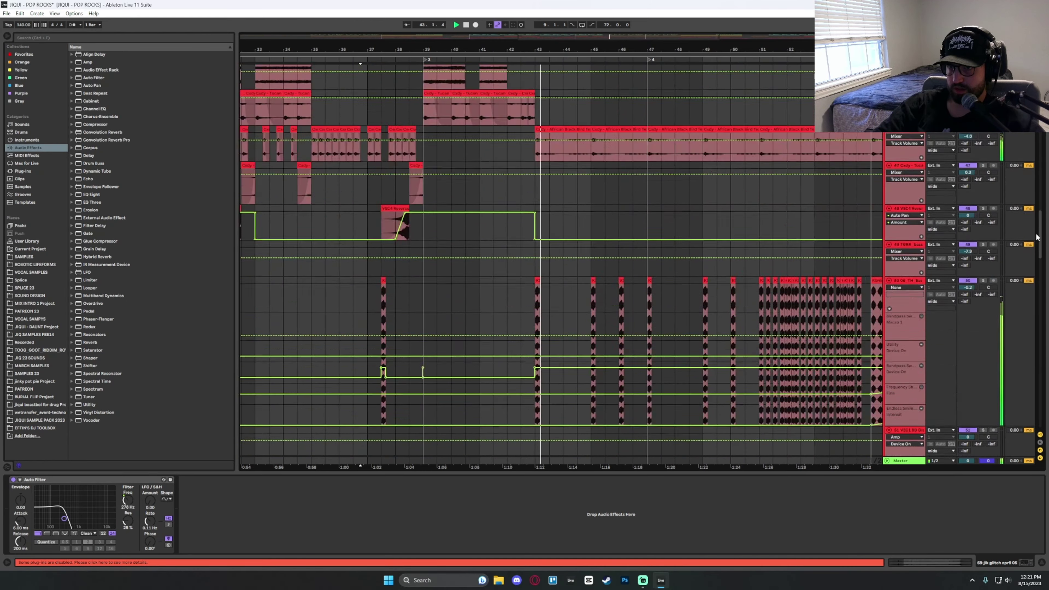
key("space")
Examine the drum, fx and mids clips across the section from bar 43 to bar 57.
left_click_drag(460, 47, 457, 40)
scroll(744, 224, "right", 5)
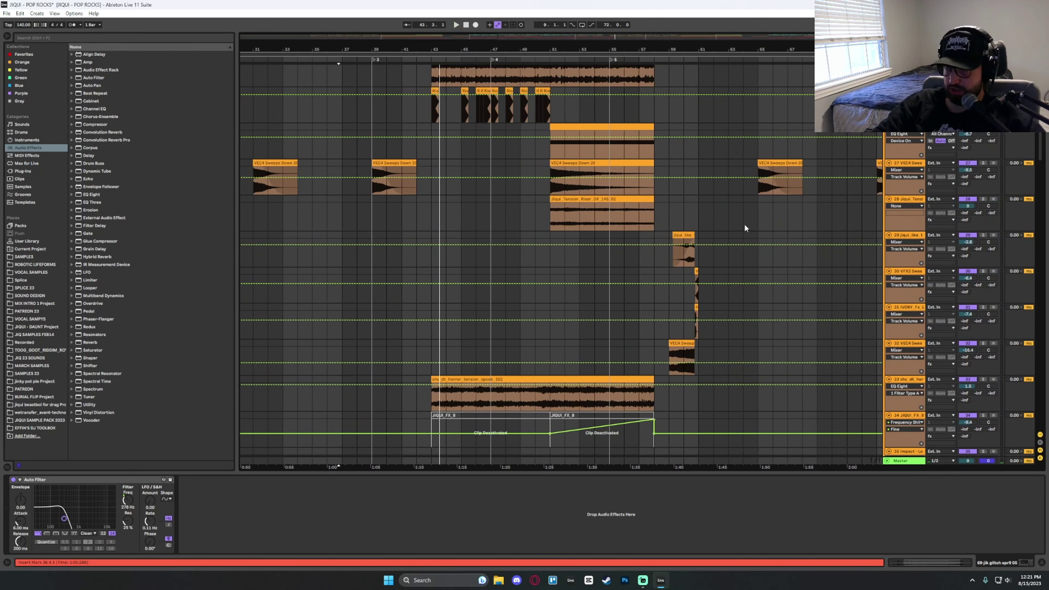
scroll(704, 240, "up", 10)
scroll(703, 300, "up", 3)
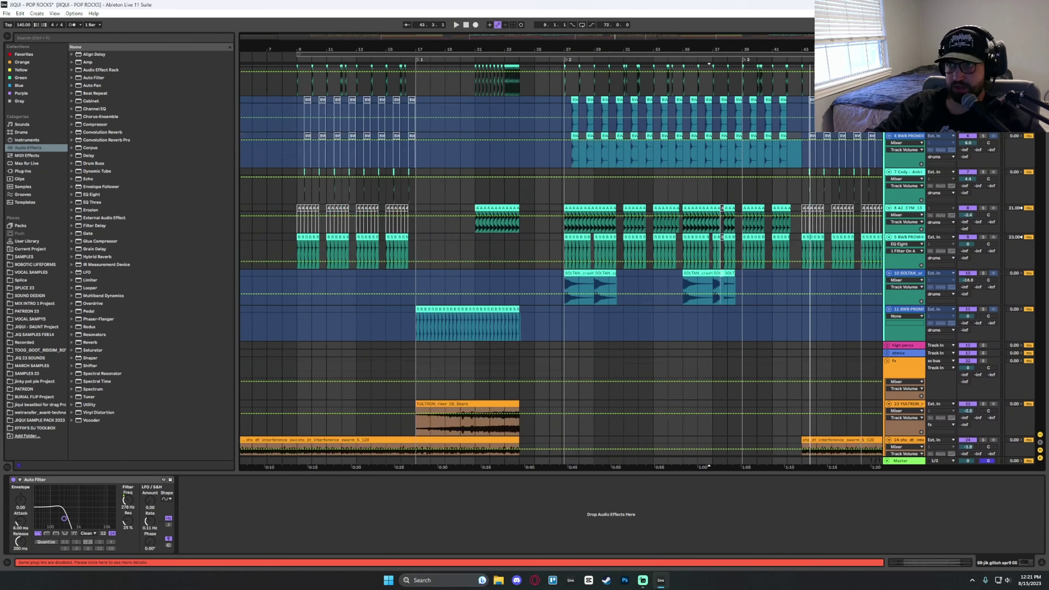
scroll(702, 300, "left", 3)
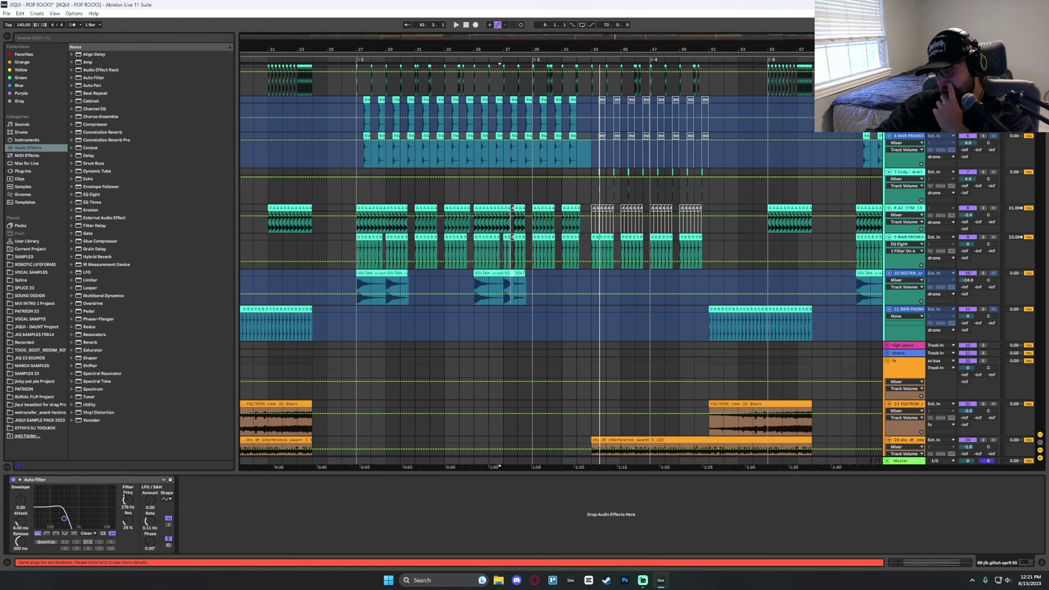
left_click_drag(1037, 174, 1037, 238)
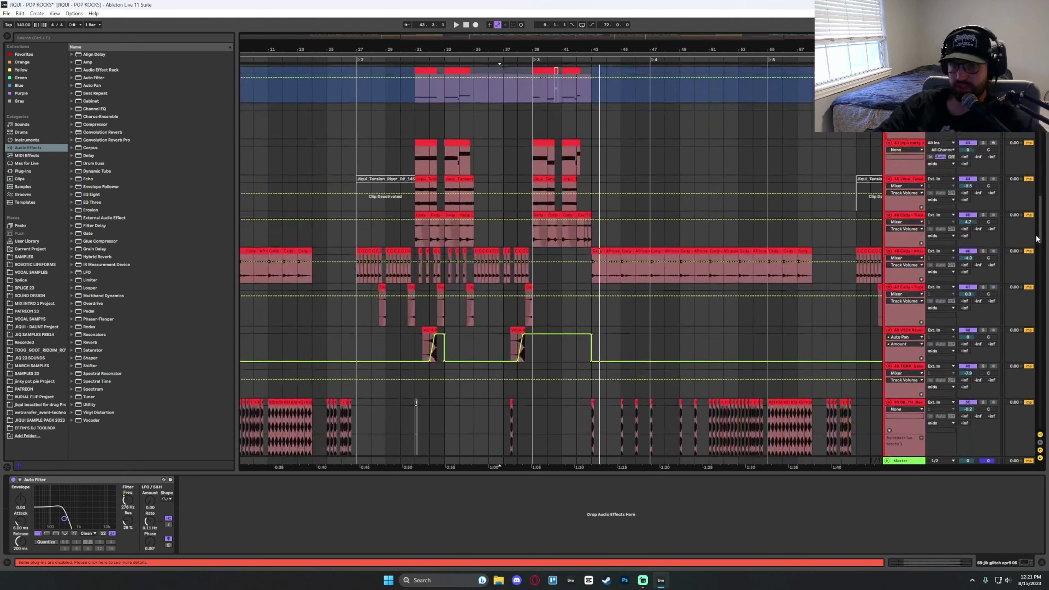
scroll(366, 209, "down", 15)
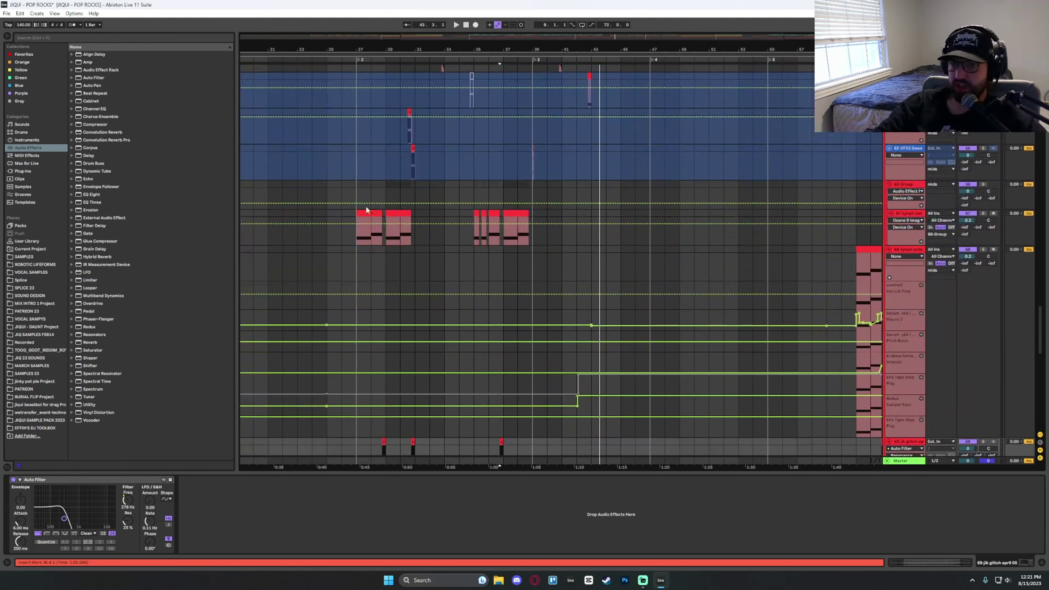
Solo the 68-tynan collab bass 01 track and play its clips from bar 61.
left_click(405, 243)
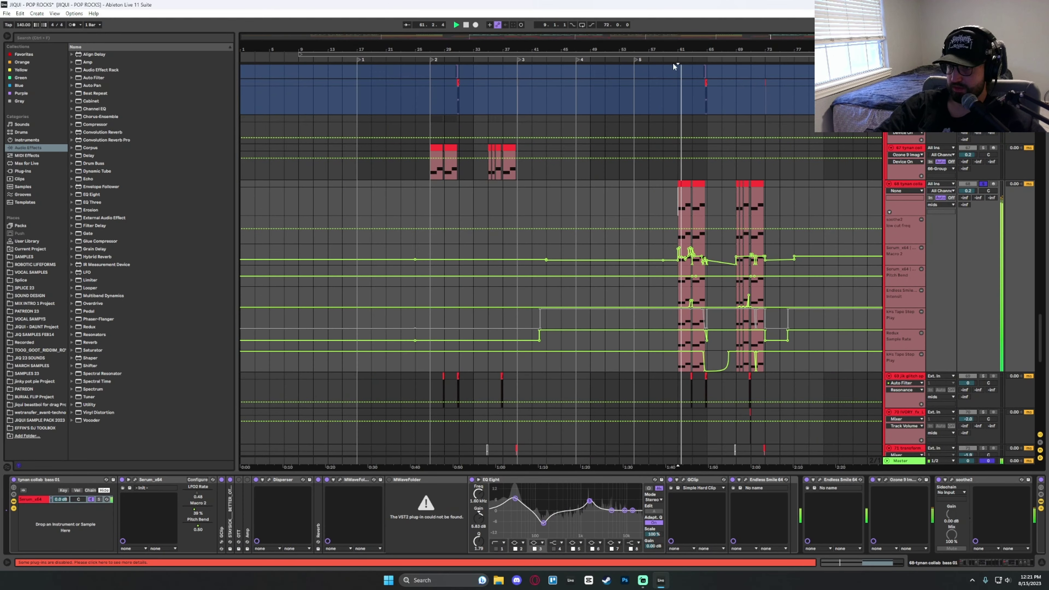
left_click_drag(695, 42, 797, 94)
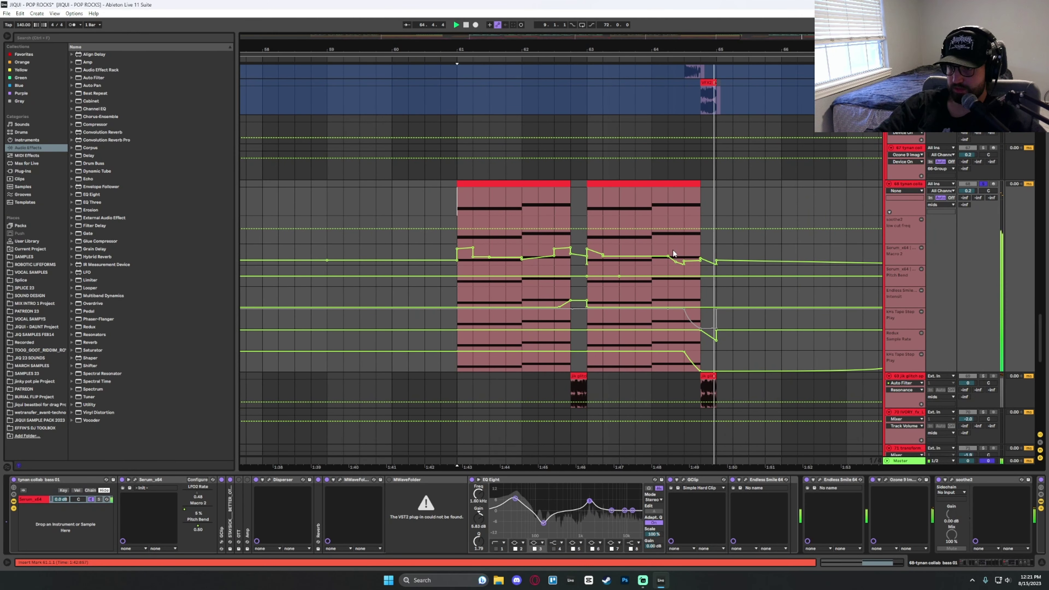
View the Serum patch of the tynan collab bass and replay its automated clips from bar 61.
left_click(135, 480)
left_click(428, 330)
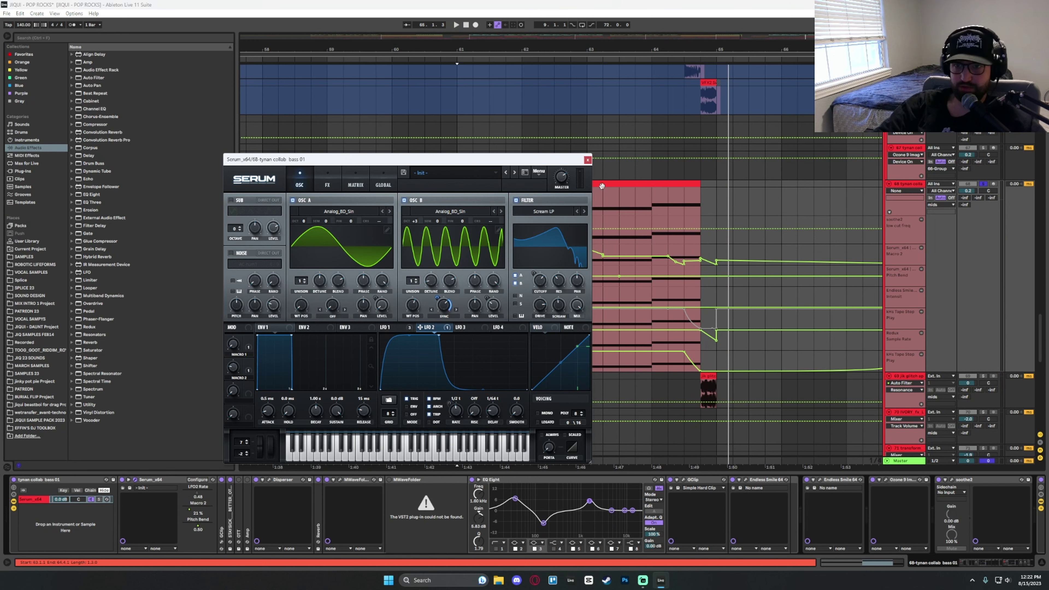
left_click(587, 160)
key("space")
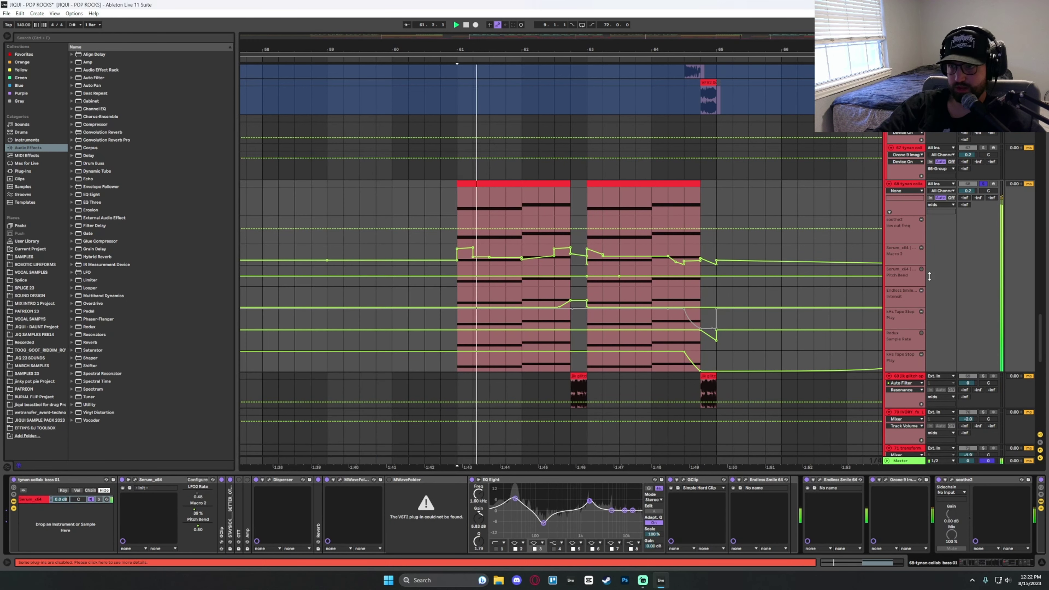
scroll(828, 367, "down", 2)
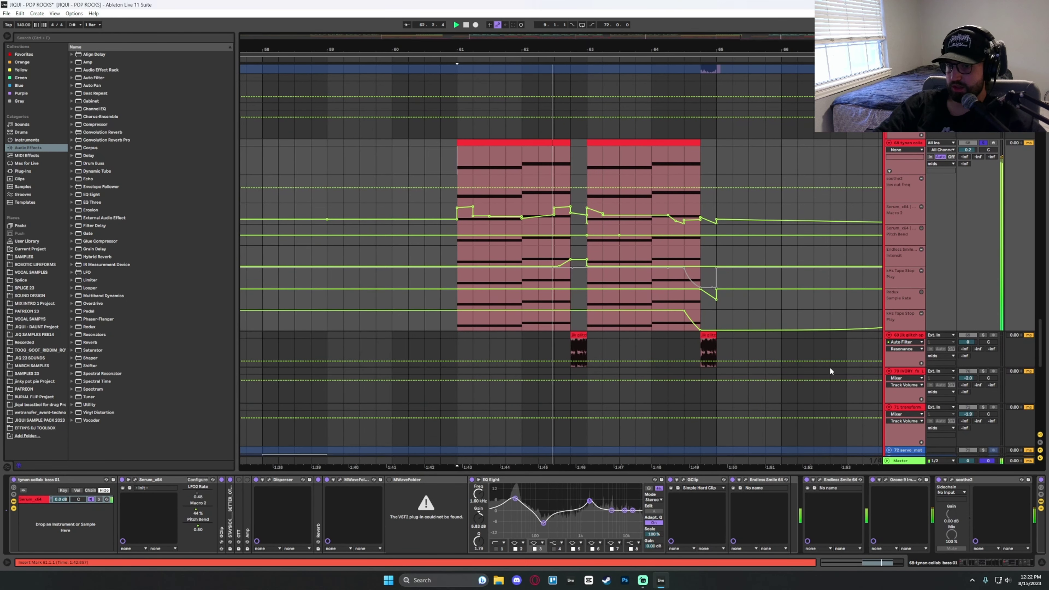
View the remaining effects in the device chain of the 68-tynan collab bass 01 track and stop playback.
left_click(999, 564)
left_click_drag(999, 565, 1019, 564)
key("space")
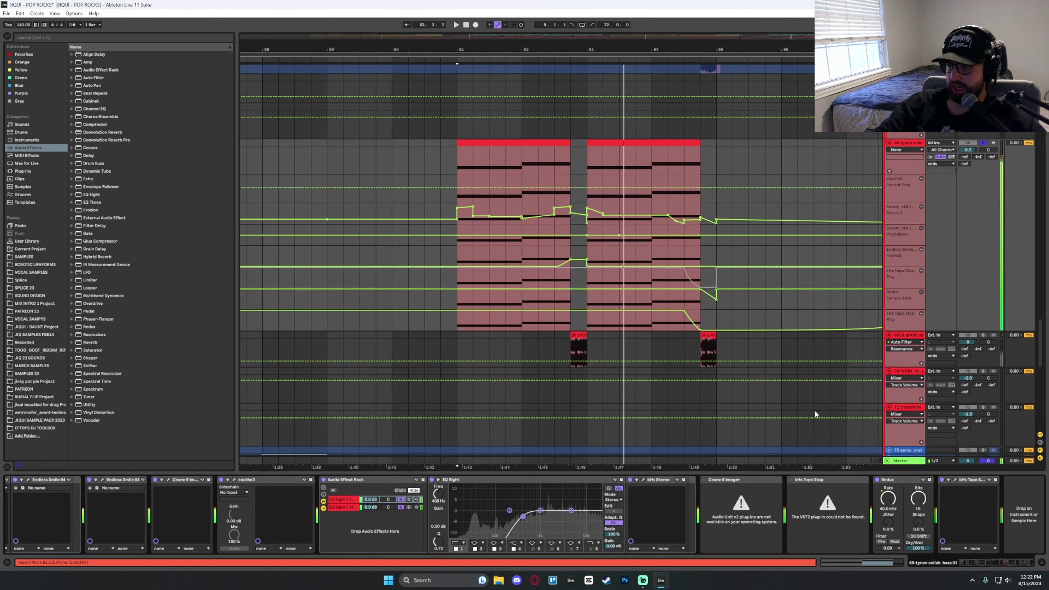
scroll(629, 231, "up", 2)
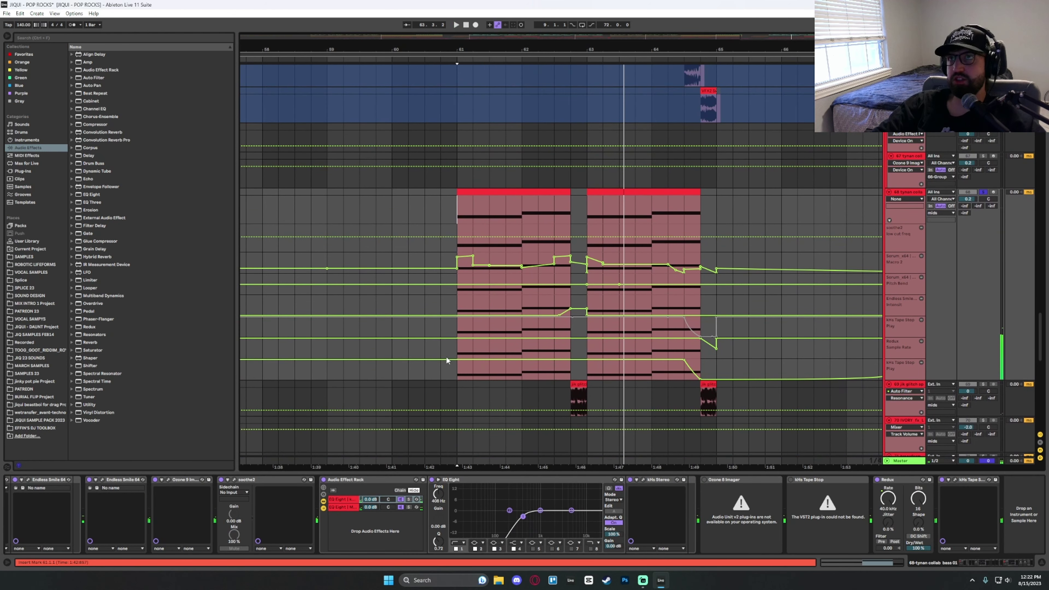
scroll(613, 341, "down", 1)
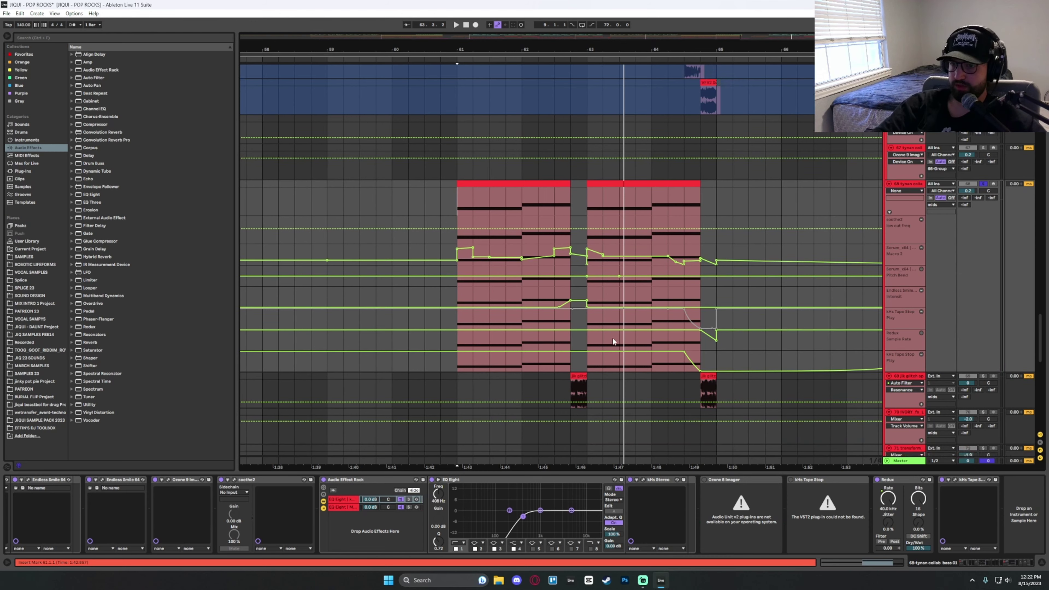
Replay the soloed tynan collab bass from bar 61 while looking over the mids clips up to bar 76.
scroll(613, 341, "up", 10)
key("space")
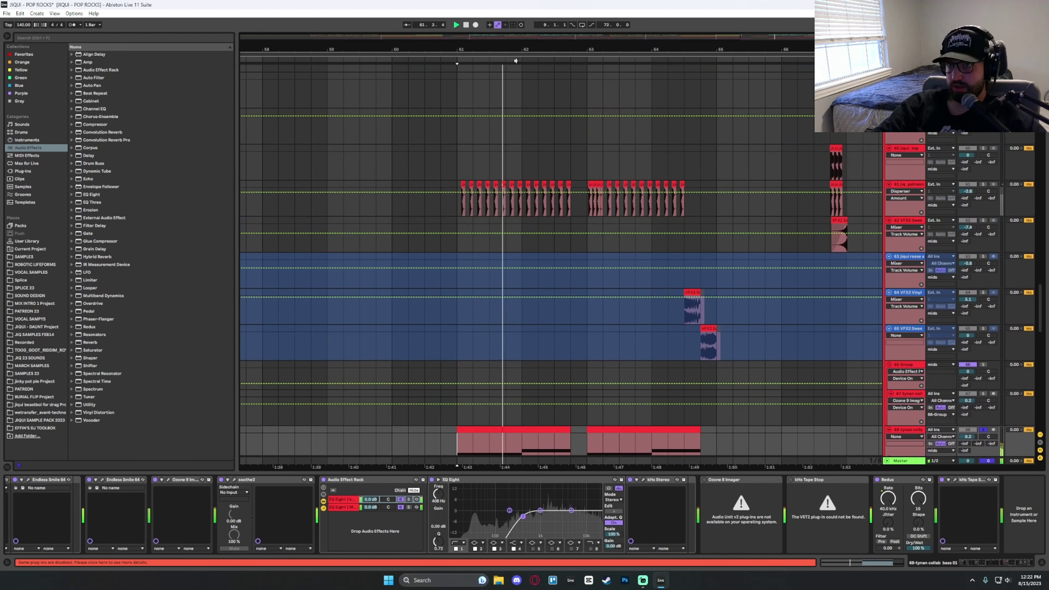
left_click_drag(516, 50, 392, 26)
scroll(730, 260, "up", 9)
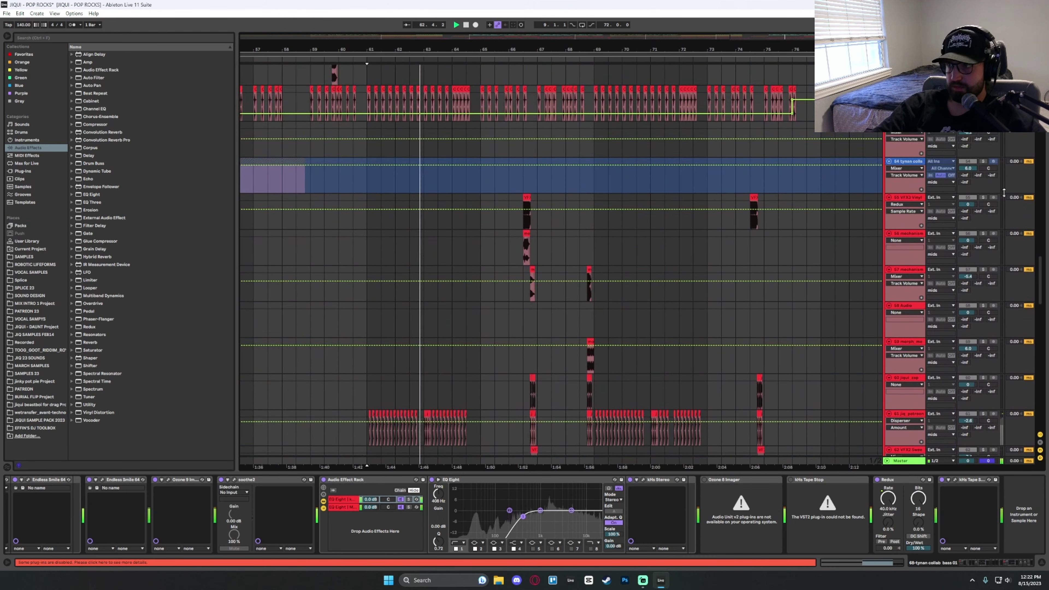
scroll(449, 235, "up", 20)
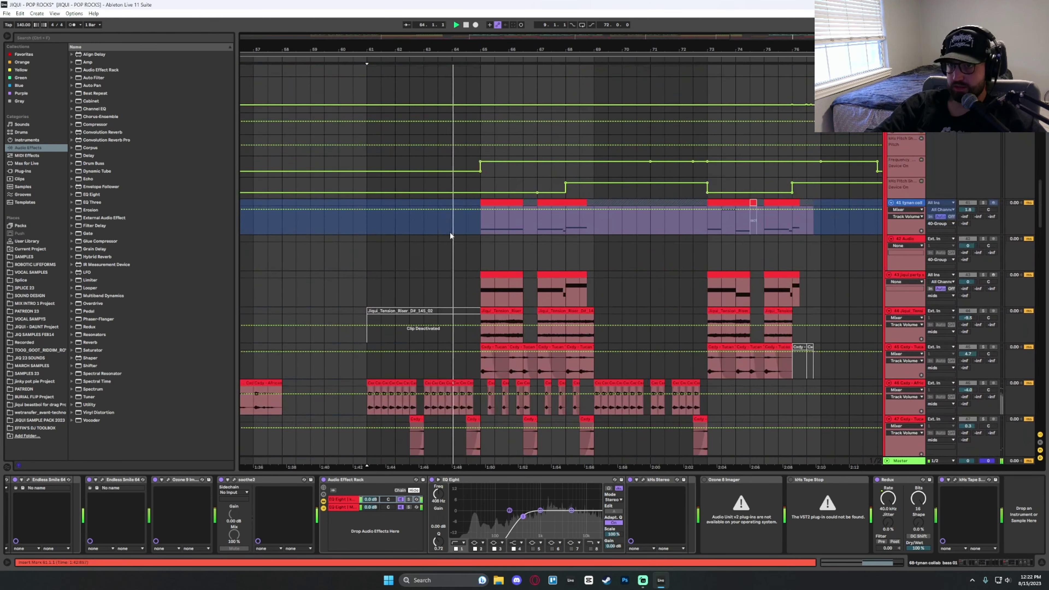
Solo the 41-tynan collab bass 01 track, play its clips from bar 65, and view the effects on 40-Group.
left_click(485, 246)
left_click(911, 205)
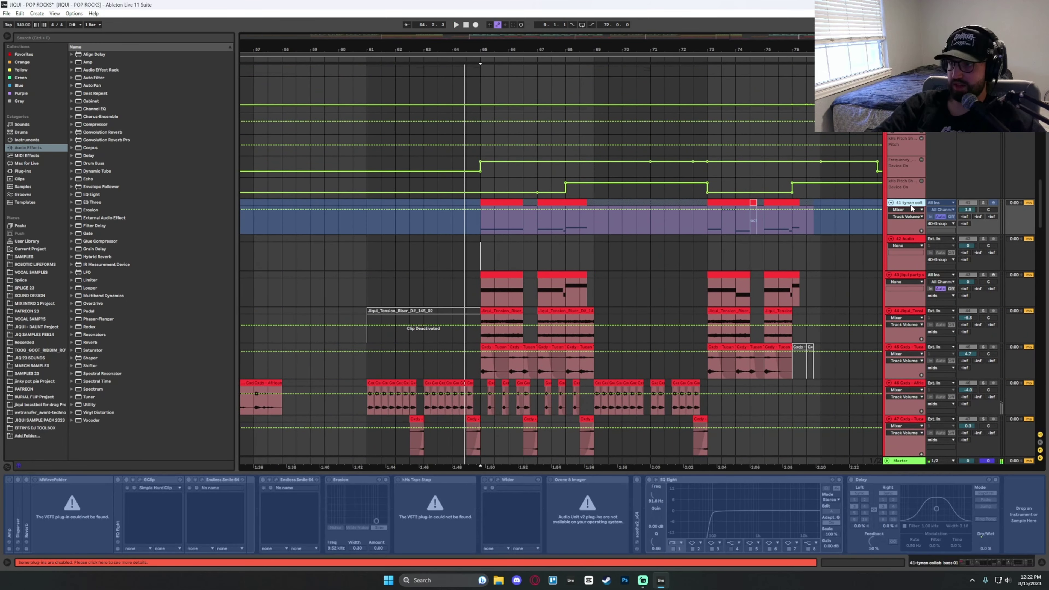
left_click(983, 203)
key("space")
left_click(484, 149)
key("space")
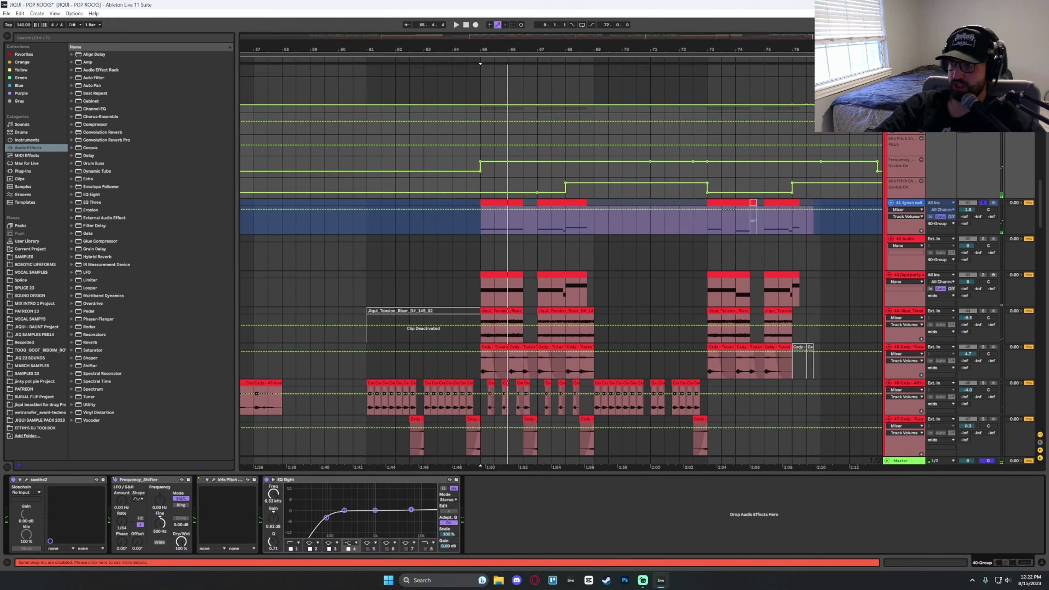
Play the full mix without solo from bar 65 while looking over the layered mids clips, and stop playback.
key("space")
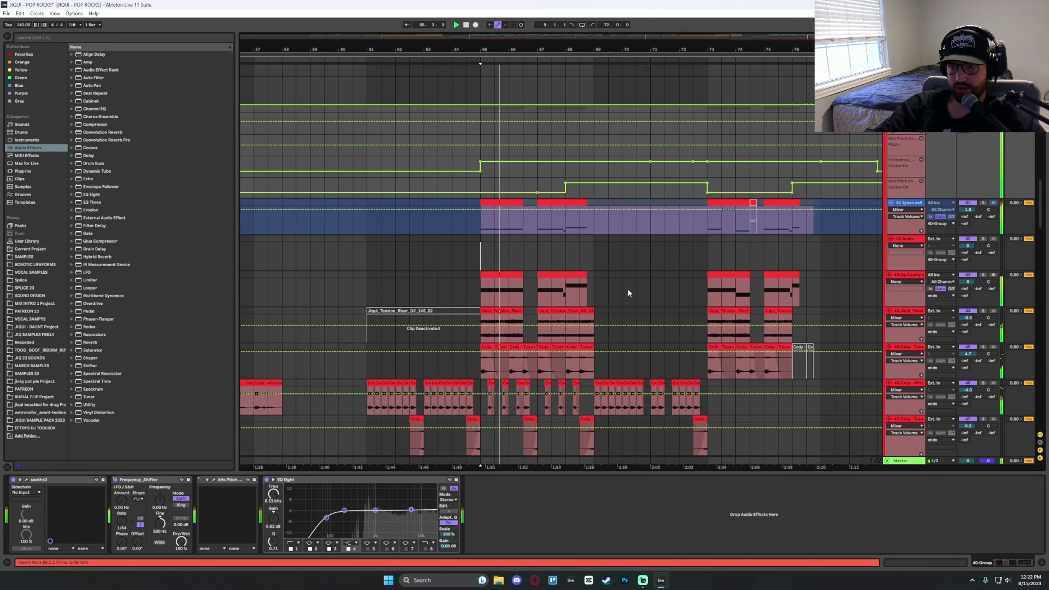
scroll(604, 293, "down", 8)
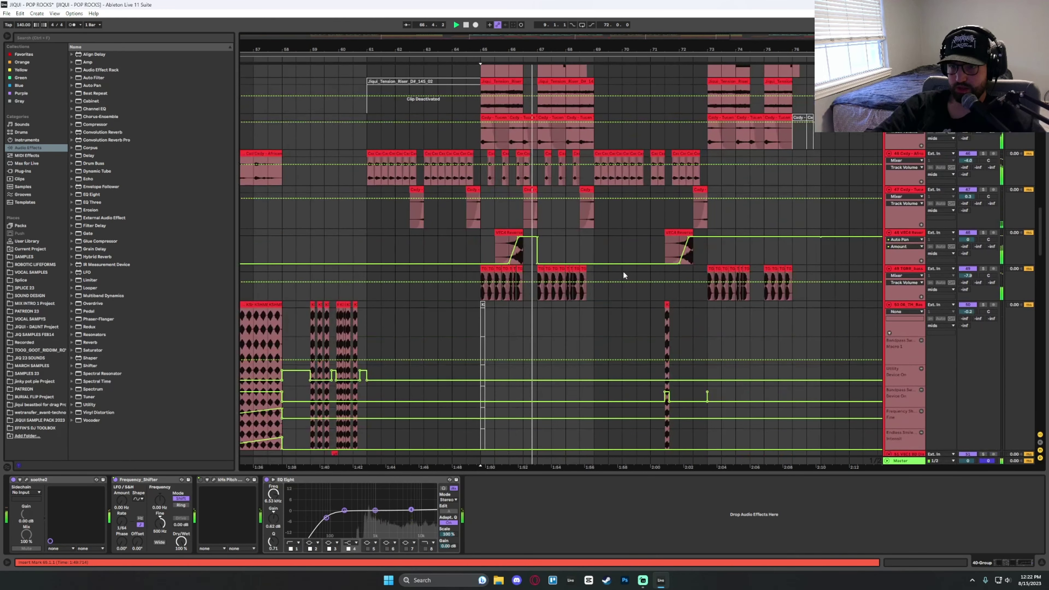
scroll(625, 270, "up", 2)
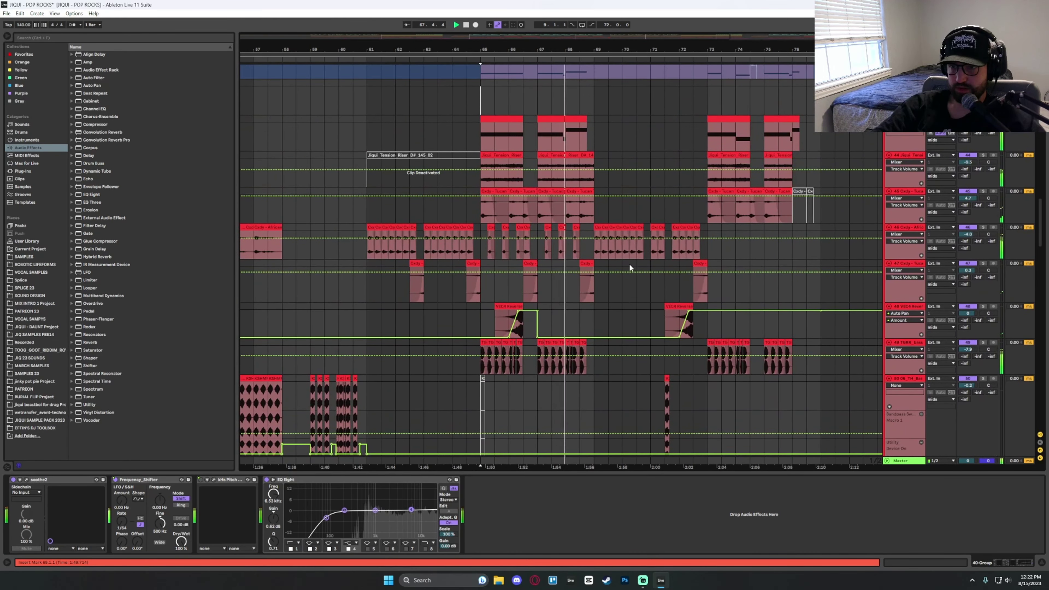
key("space")
scroll(510, 367, "up", 5)
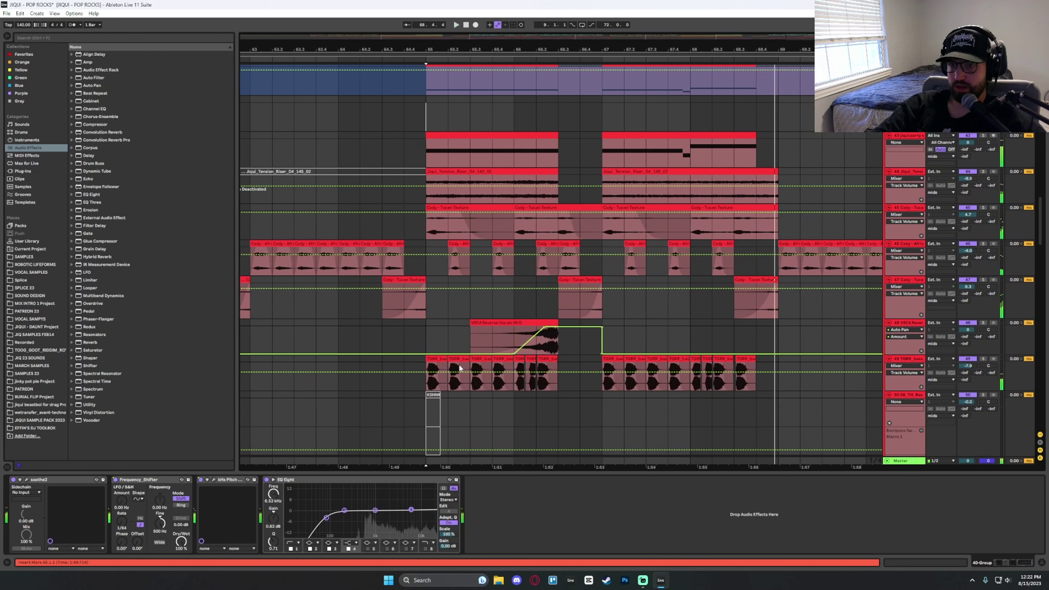
Solo the 49-TGRR_bass track, play its clips from bar 65 with its EQ Eight and Dirty_Triplet_delay shown, and stop playback.
left_click(429, 366)
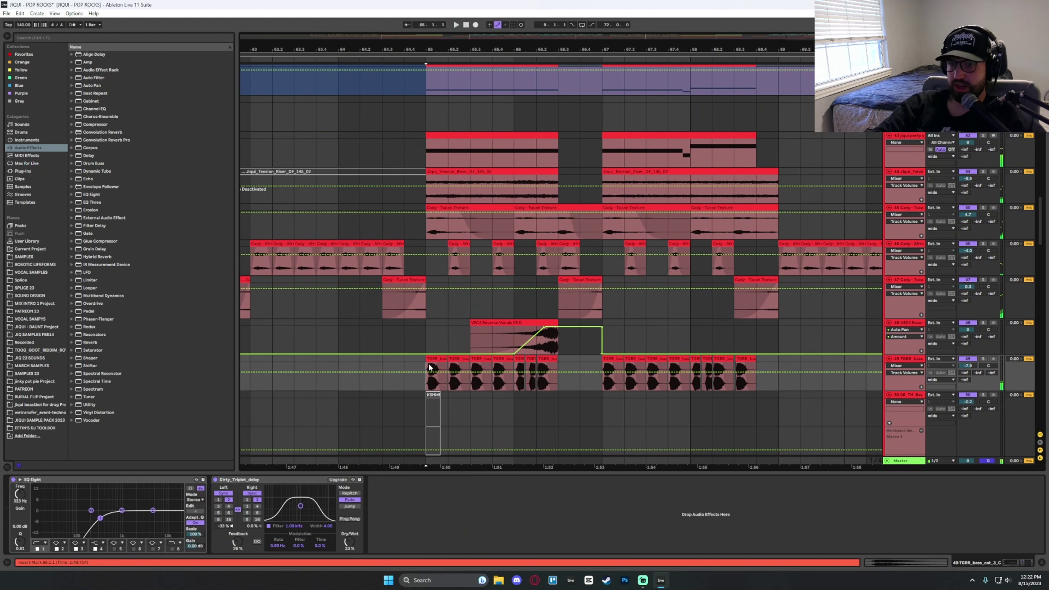
left_click(983, 359)
key("space")
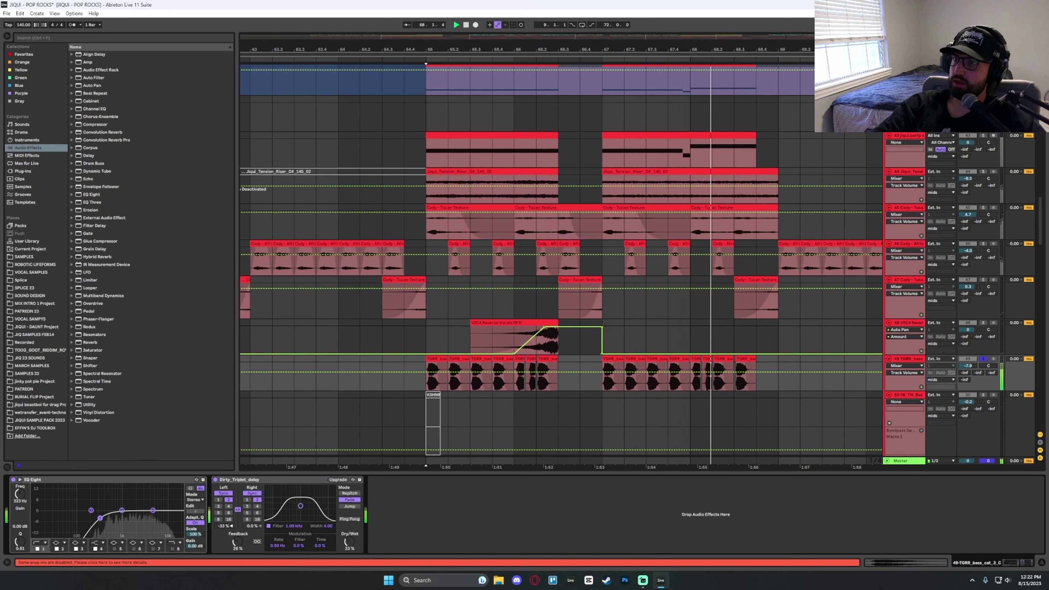
left_click_drag(680, 49, 574, 25)
scroll(680, 120, "up", 2)
scroll(680, 121, "down", 1)
key("space")
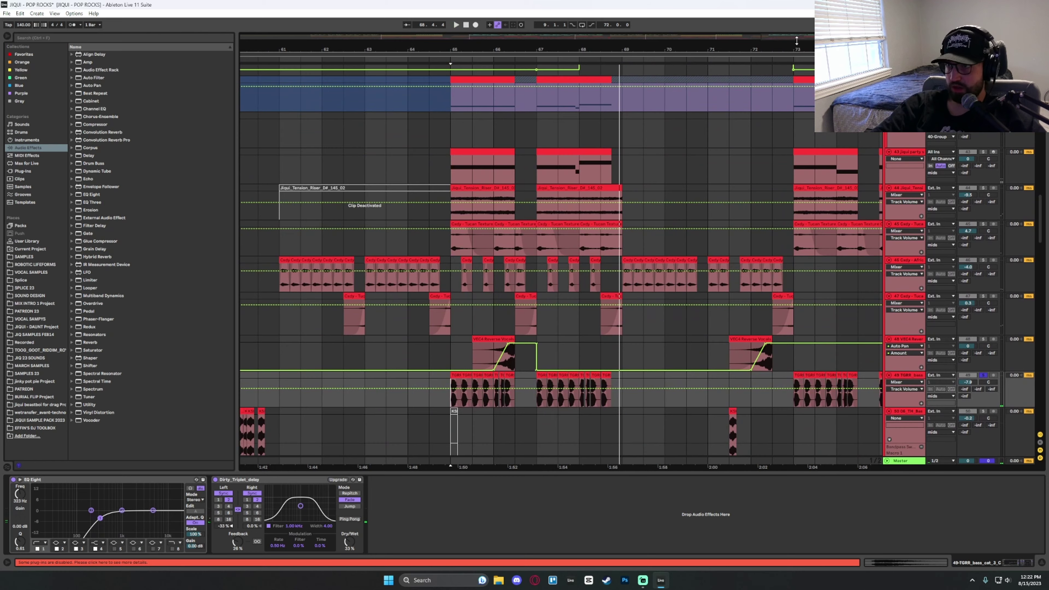
Examine the mids and bass clips from bar 61 onward and across the wider arrangement.
left_click_drag(796, 43, 647, 26)
scroll(972, 276, "down", 2)
scroll(972, 276, "up", 2)
scroll(1045, 212, "down", 10)
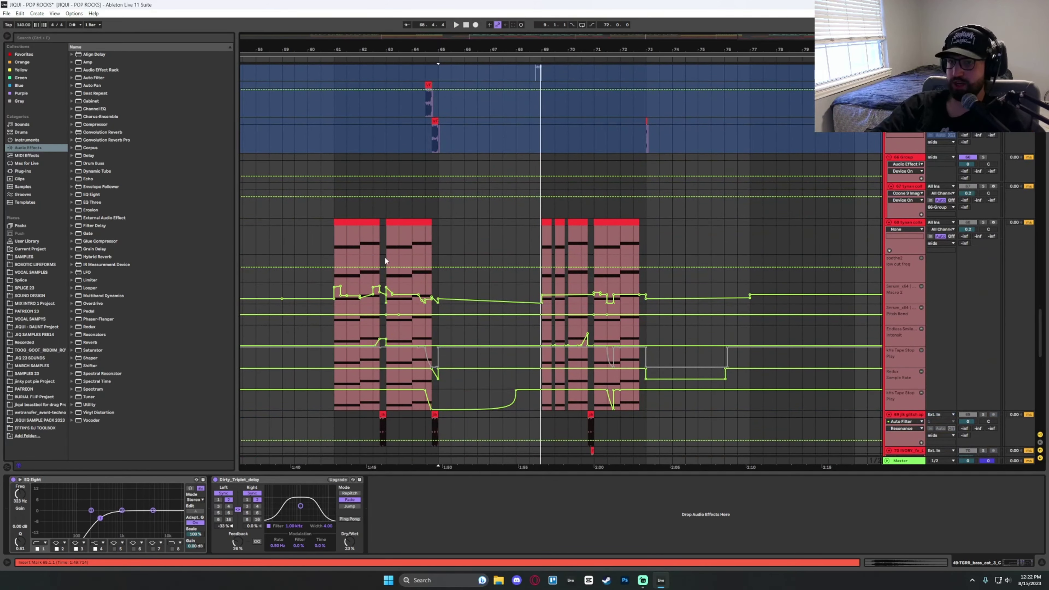
scroll(582, 215, "up", 4)
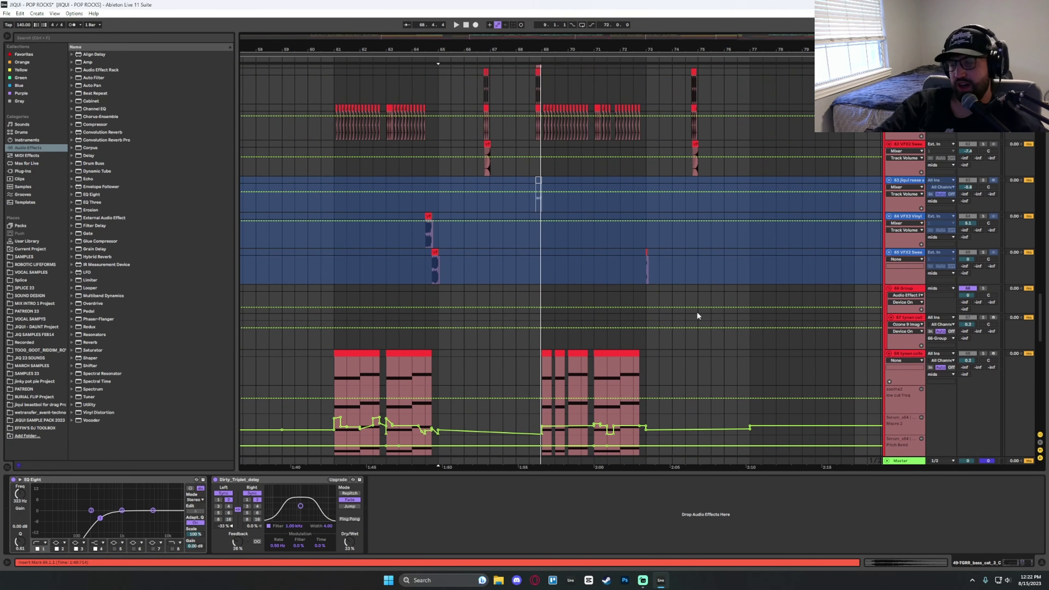
scroll(685, 382, "up", 4)
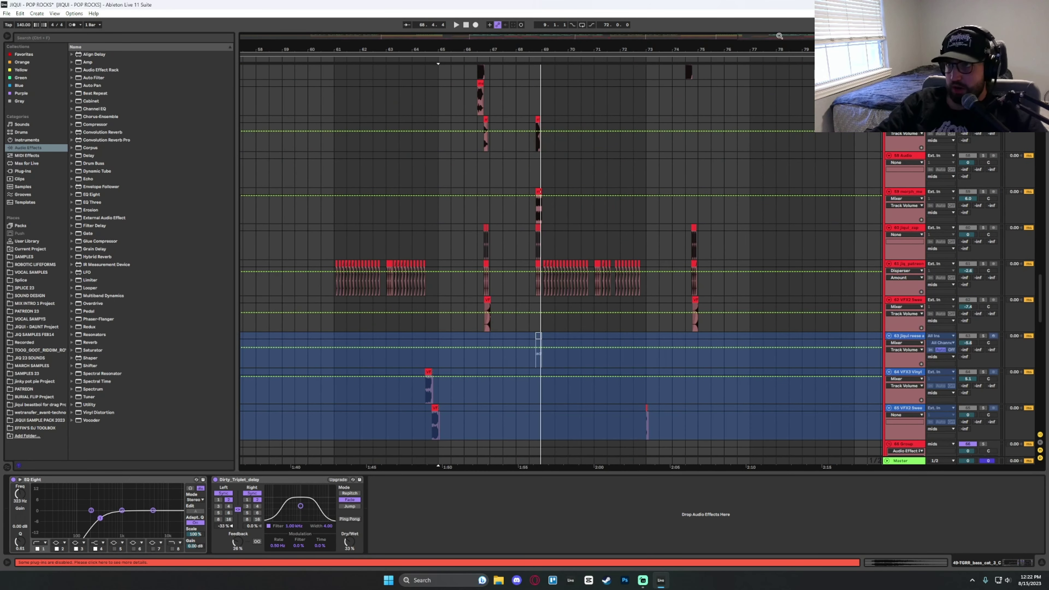
left_click_drag(779, 36, 772, 12)
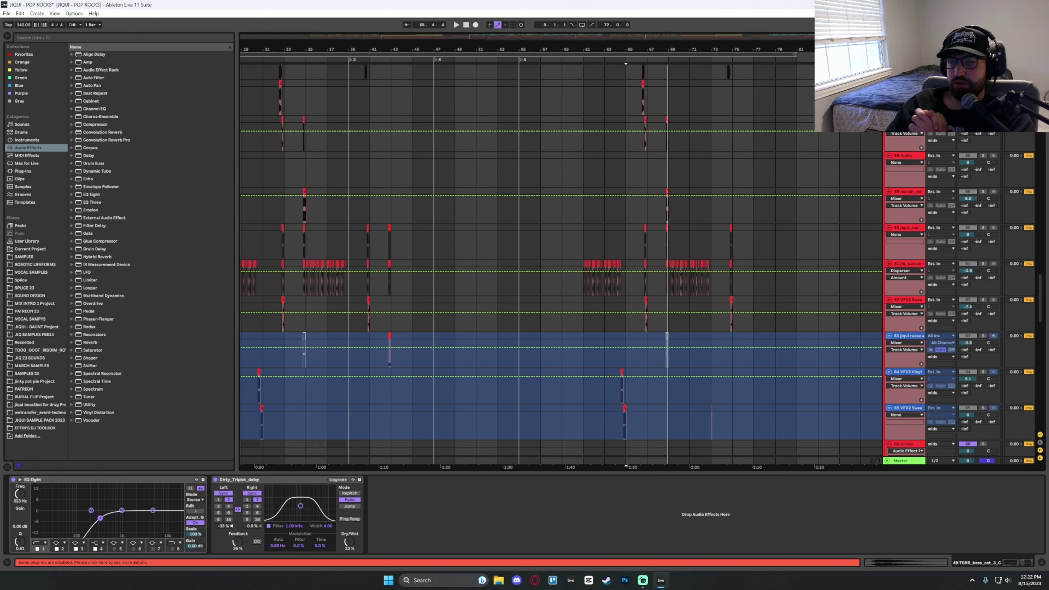